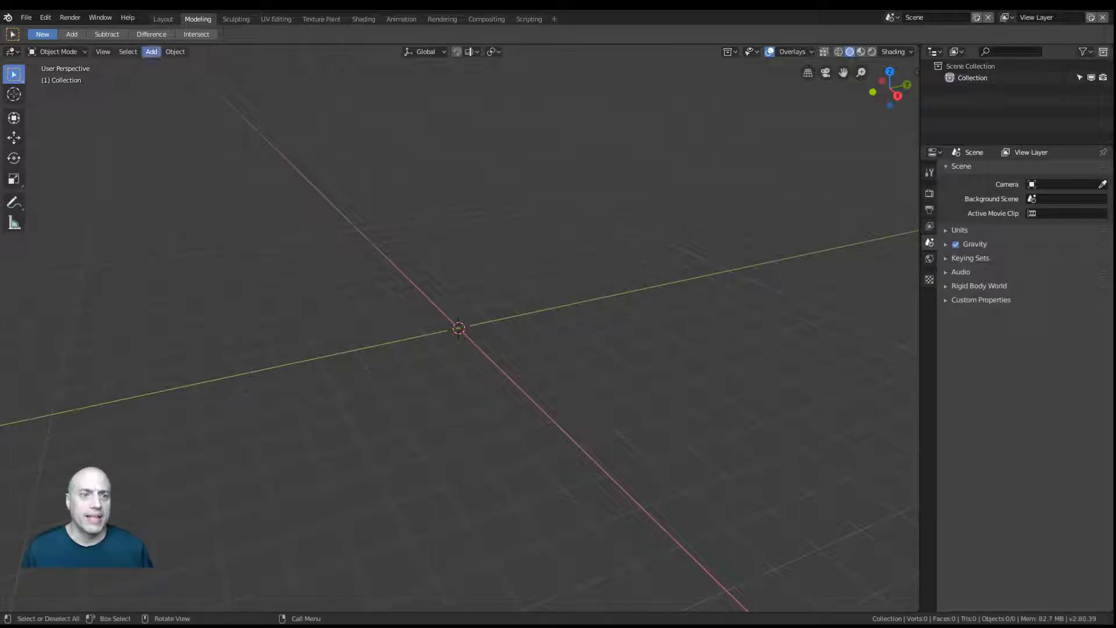
Step: Add a text object at the origin and replace its default wording with the single letter A
click(153, 52)
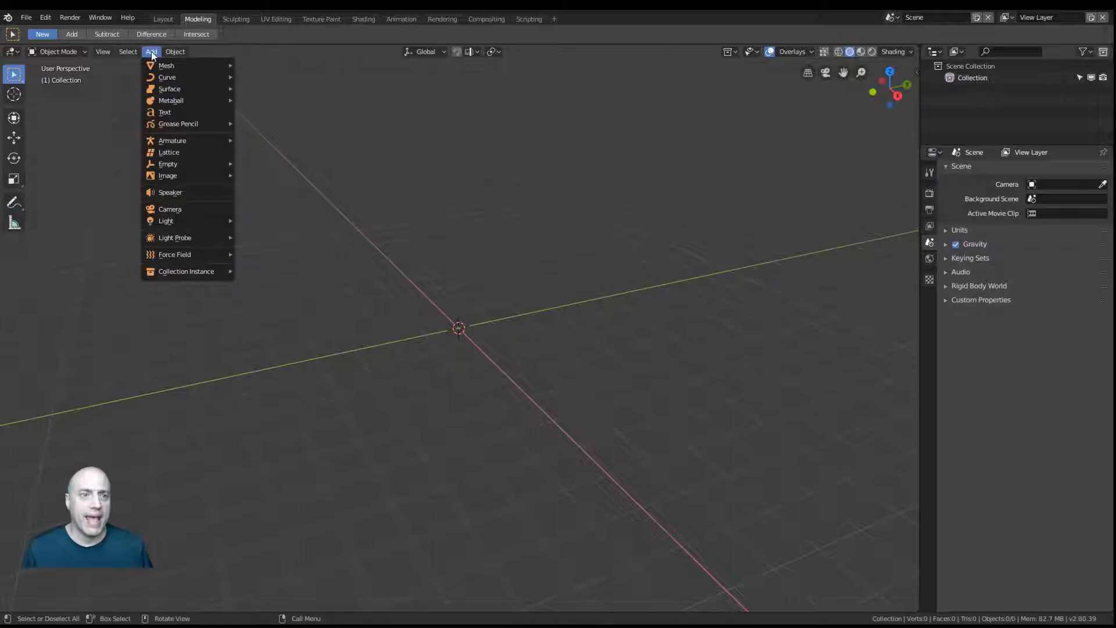
click(172, 112)
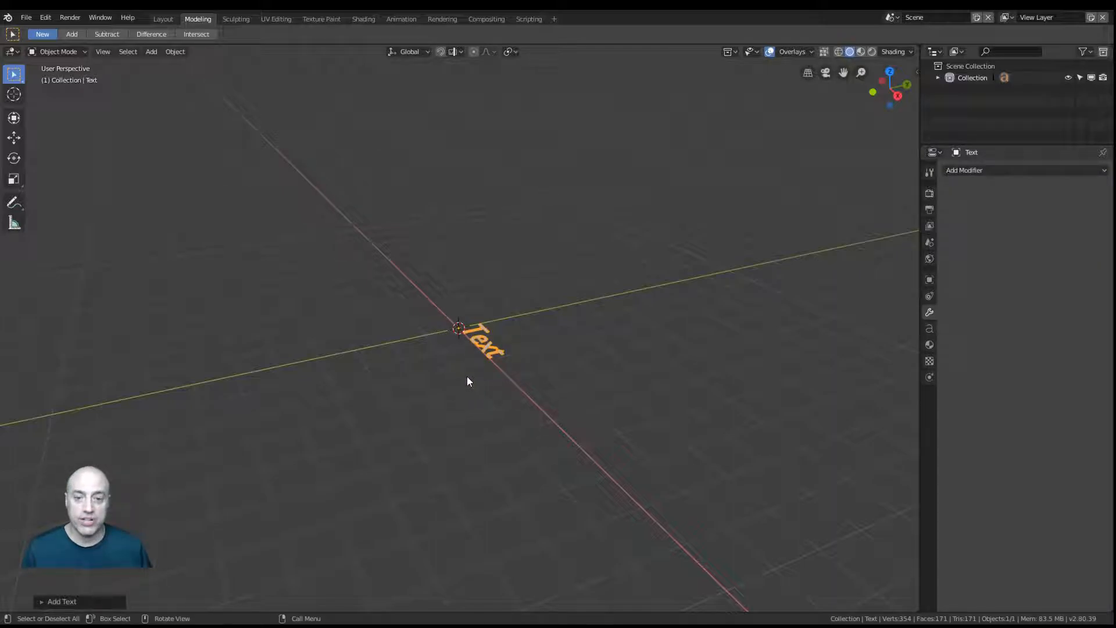
key(Tab)
middle_drag(466, 373, 565, 406)
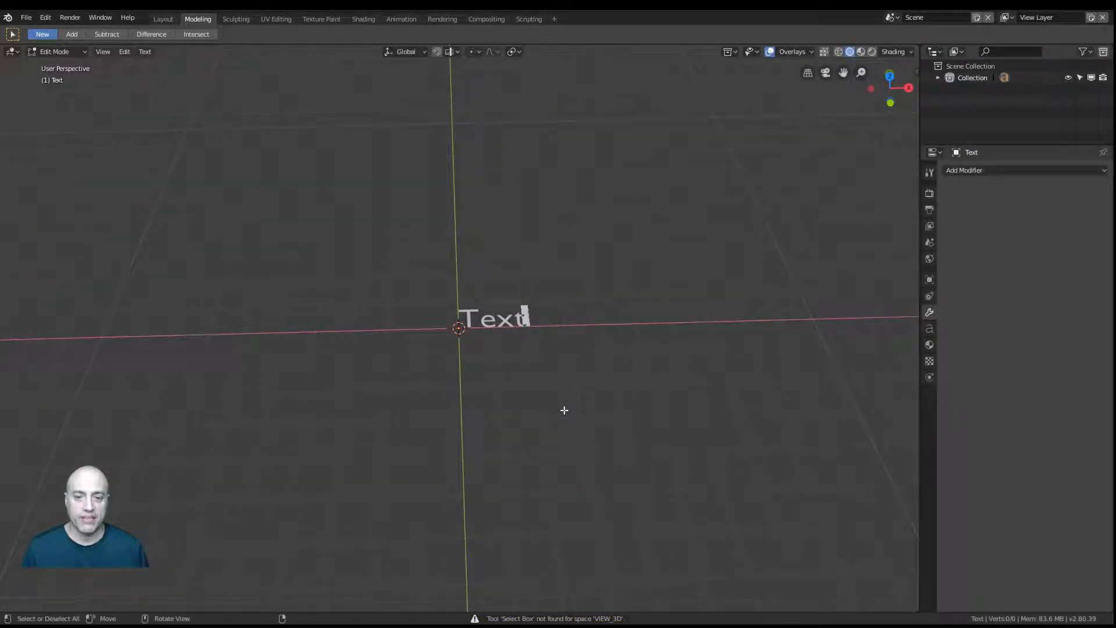
key(BackSpace)
key(BackSpace)
key(BackSpace)
key(BackSpace)
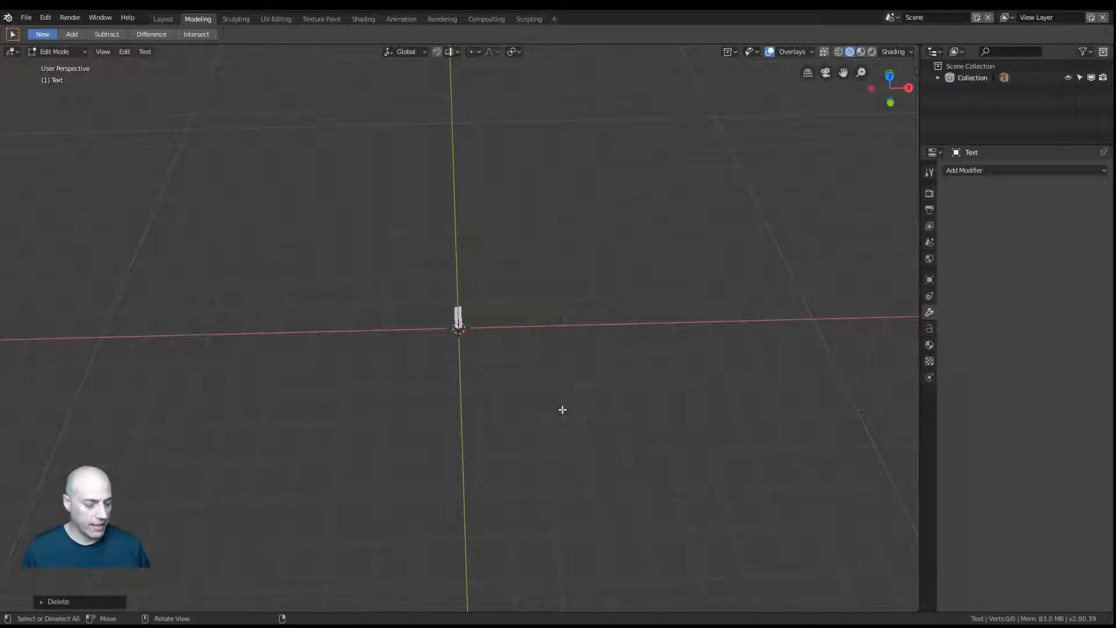
text(AI)
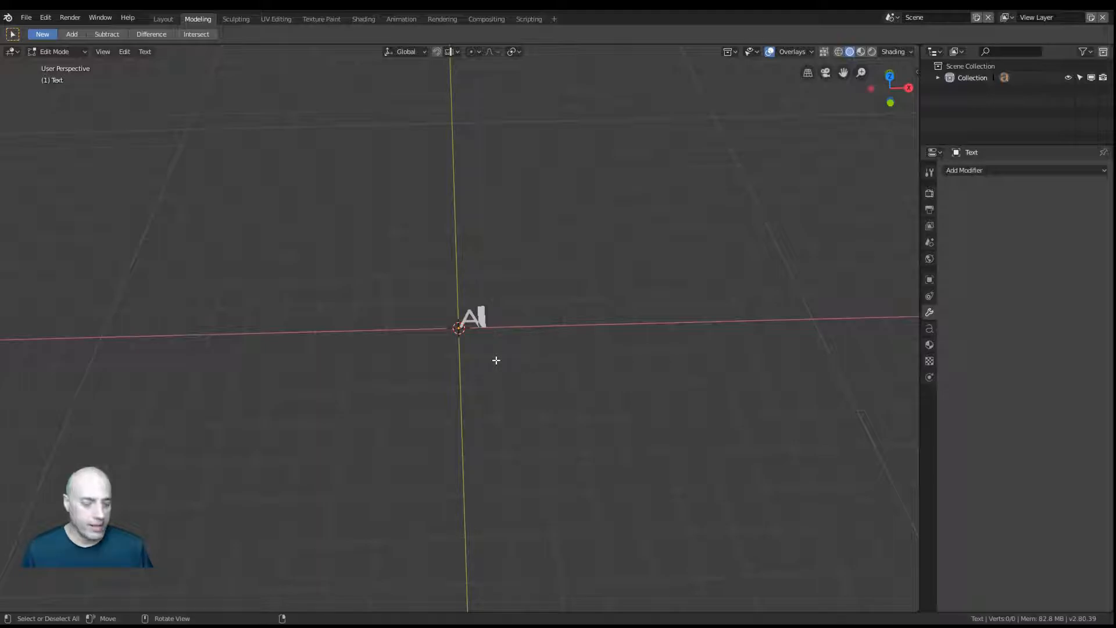
key(Tab)
Step: Scale the letter A uniformly by a factor of 2 in the top view
middle_drag(496, 360, 491, 418)
scroll(492, 361, up, 5)
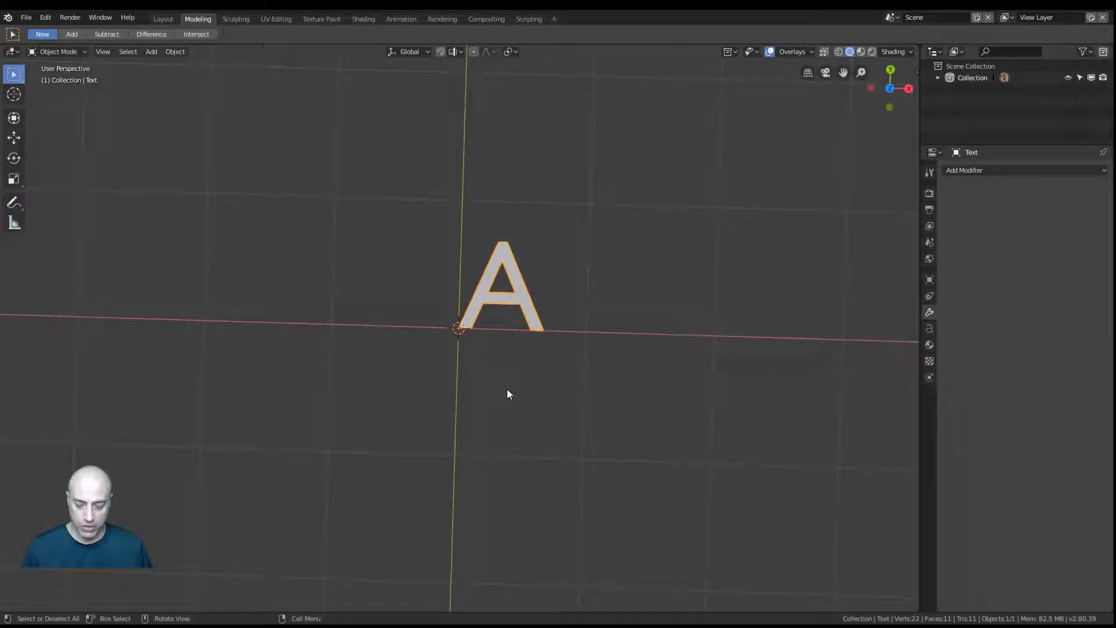
key(KP_7)
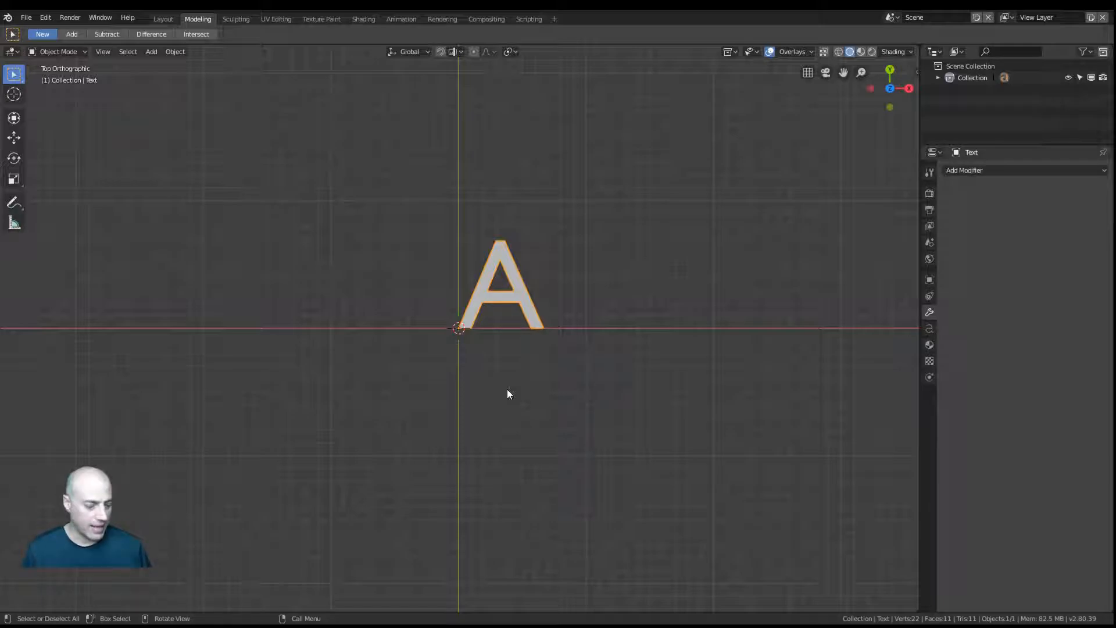
key(s)
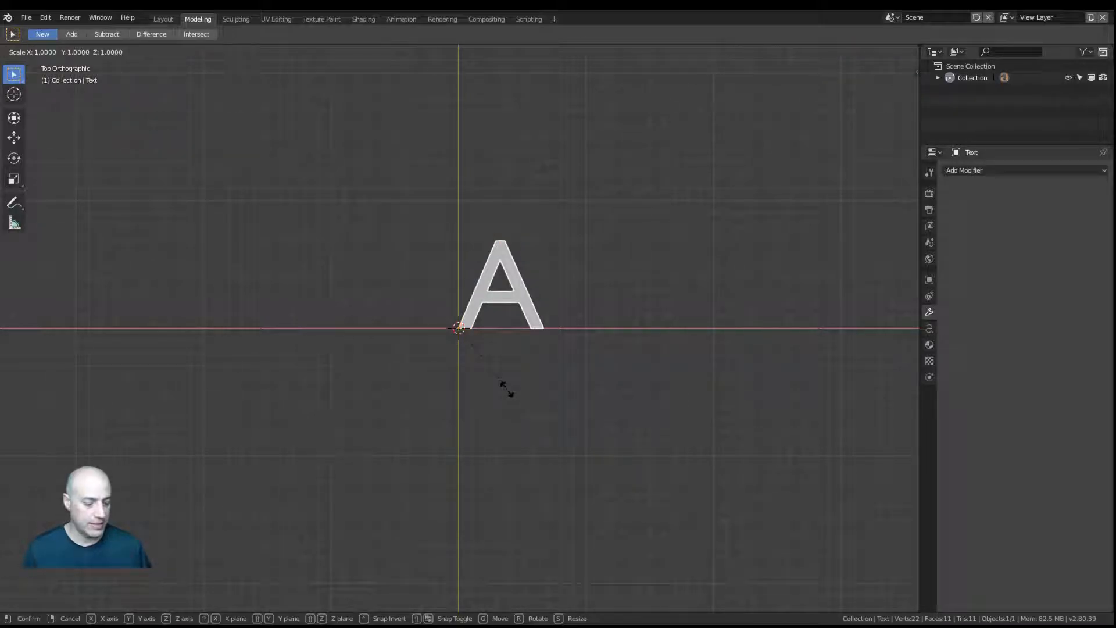
key(2)
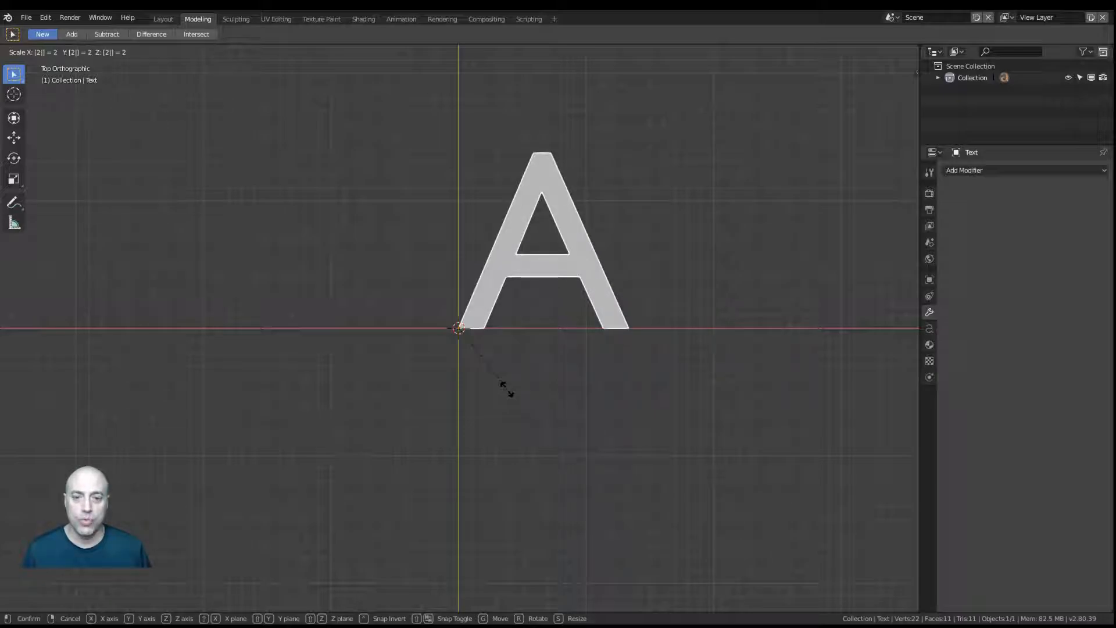
key(Return)
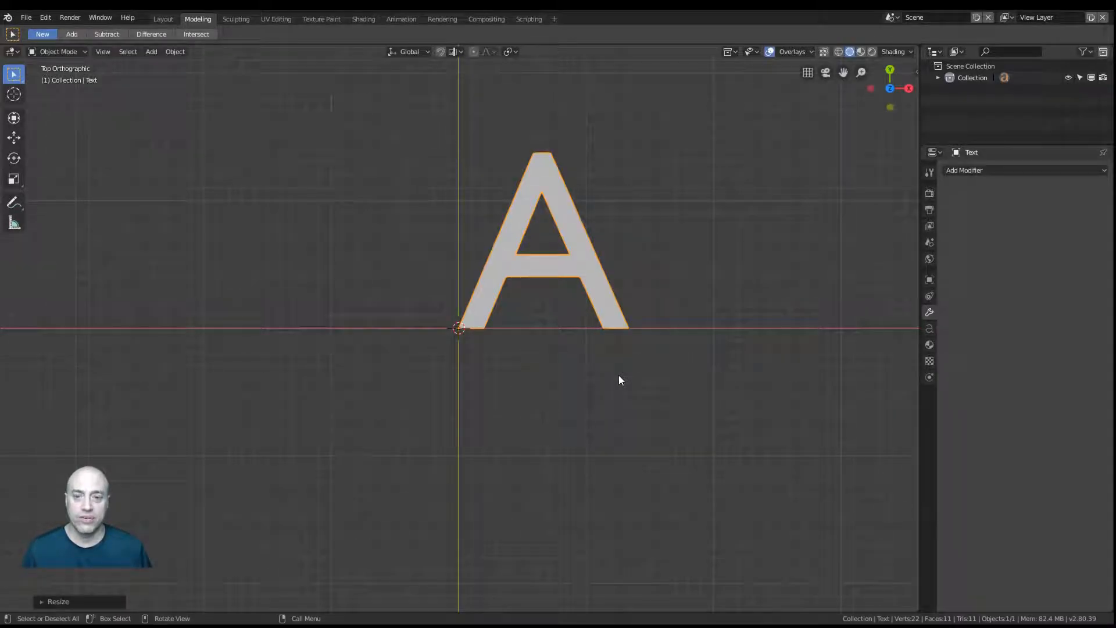
Step: Stand the letter A upright by rotating it 90° around the global X axis
middle_drag(619, 375, 504, 346)
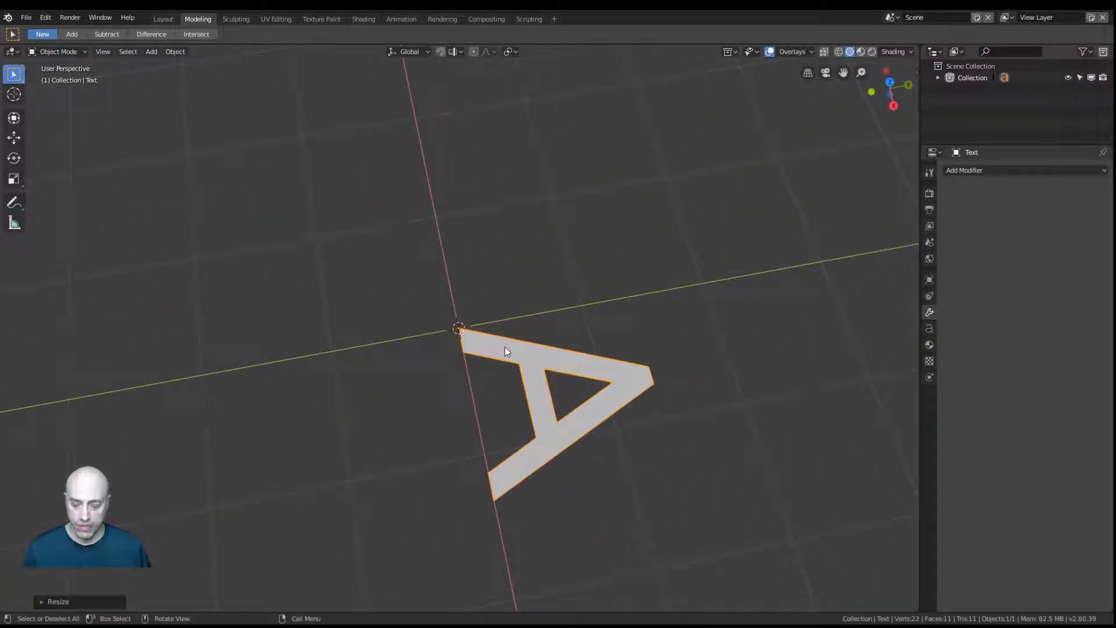
key(KP_3)
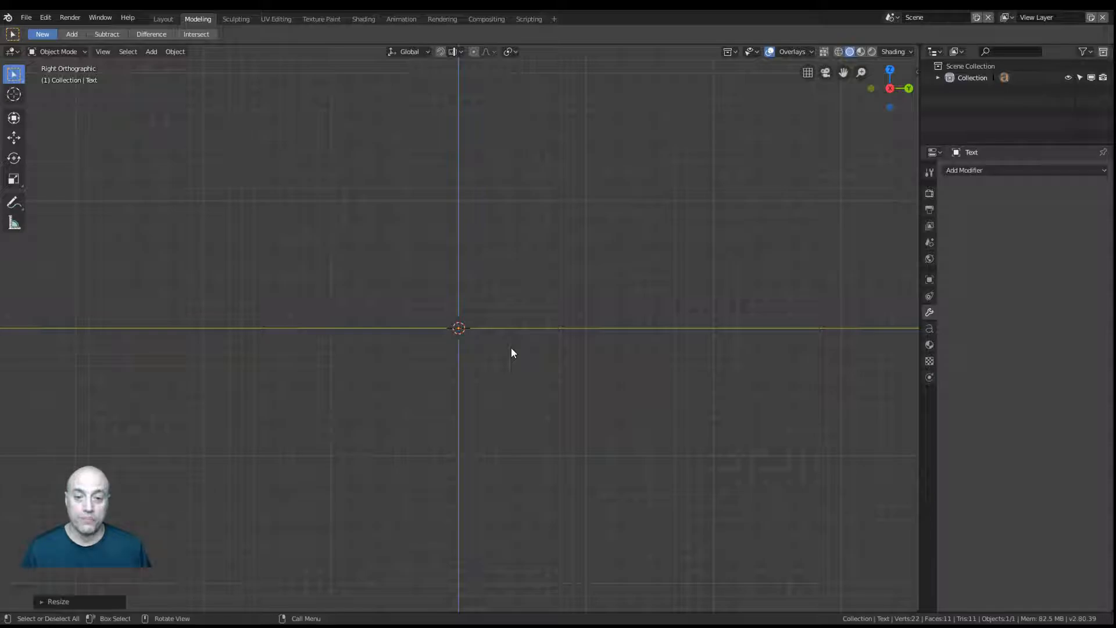
middle_drag(496, 354, 497, 372)
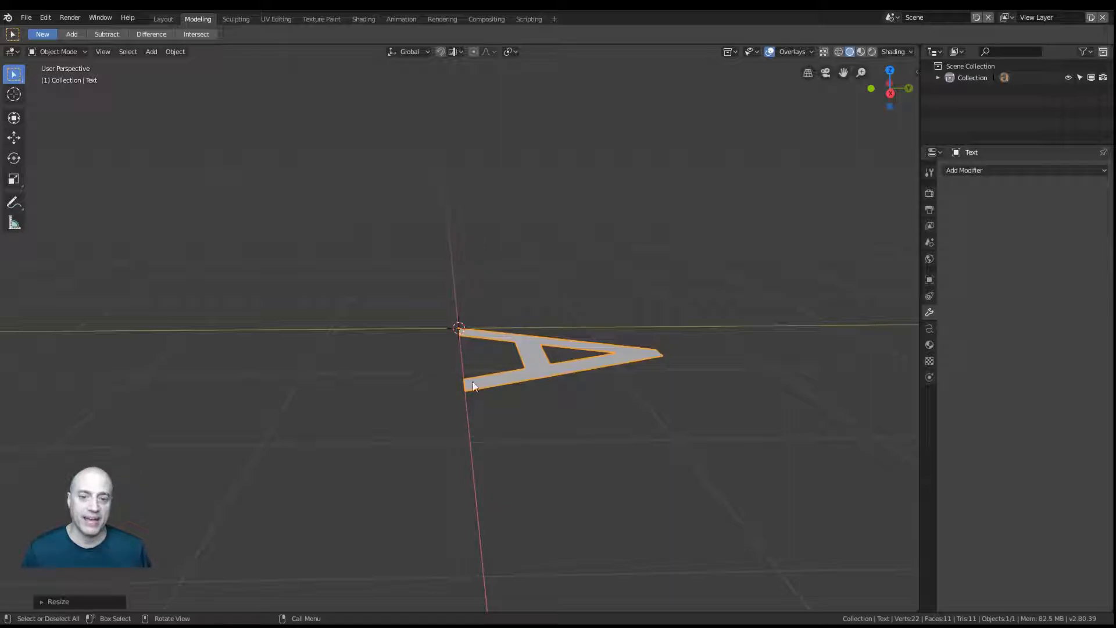
key(KP_3)
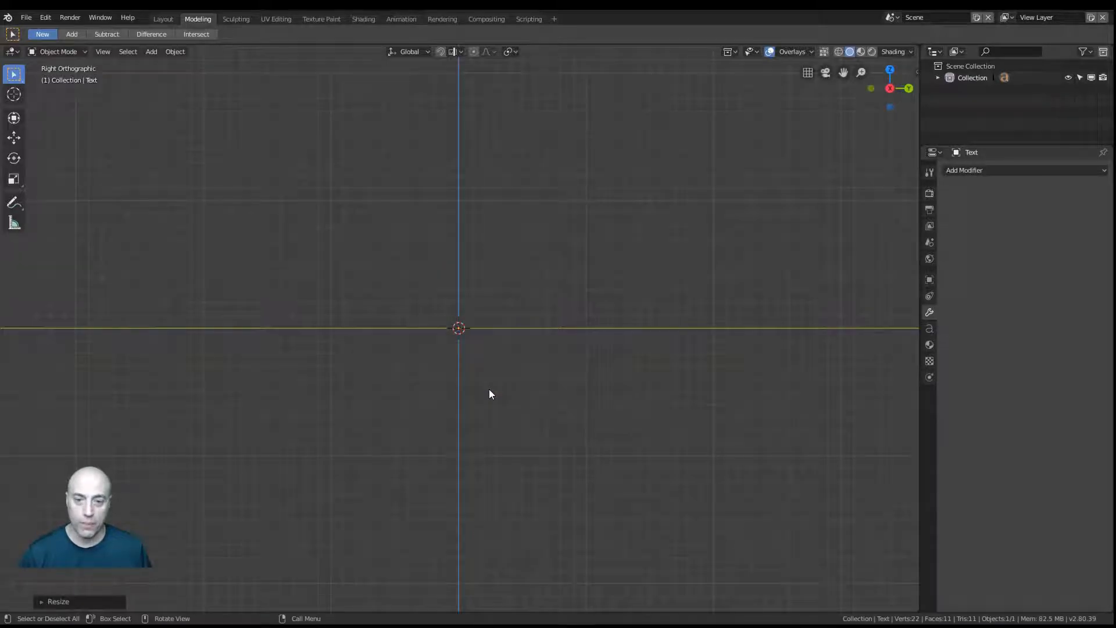
key(r)
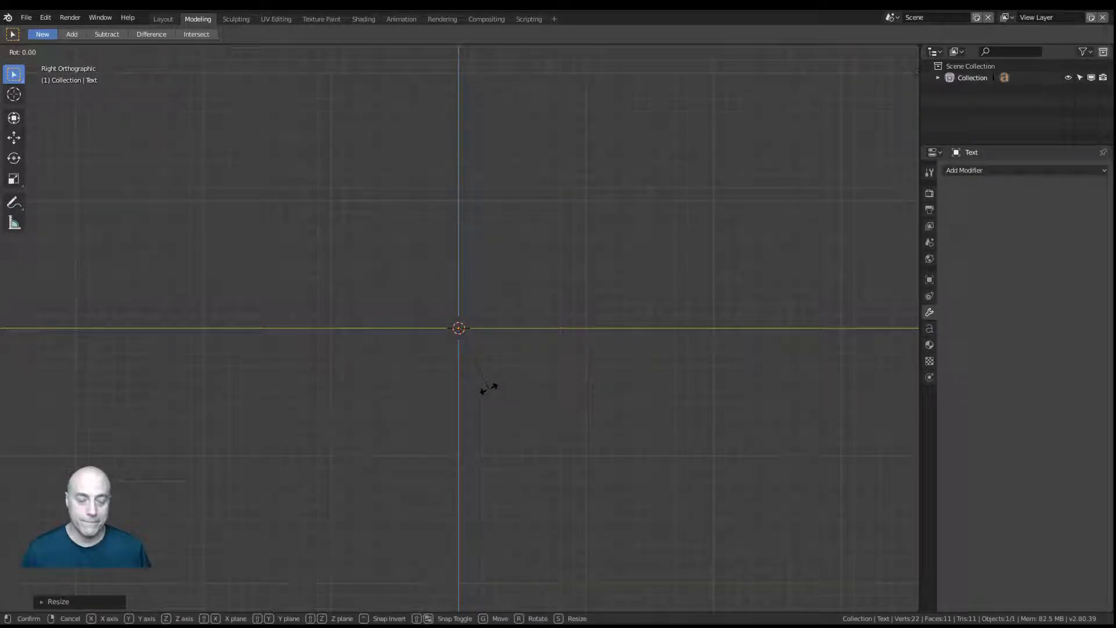
key(x)
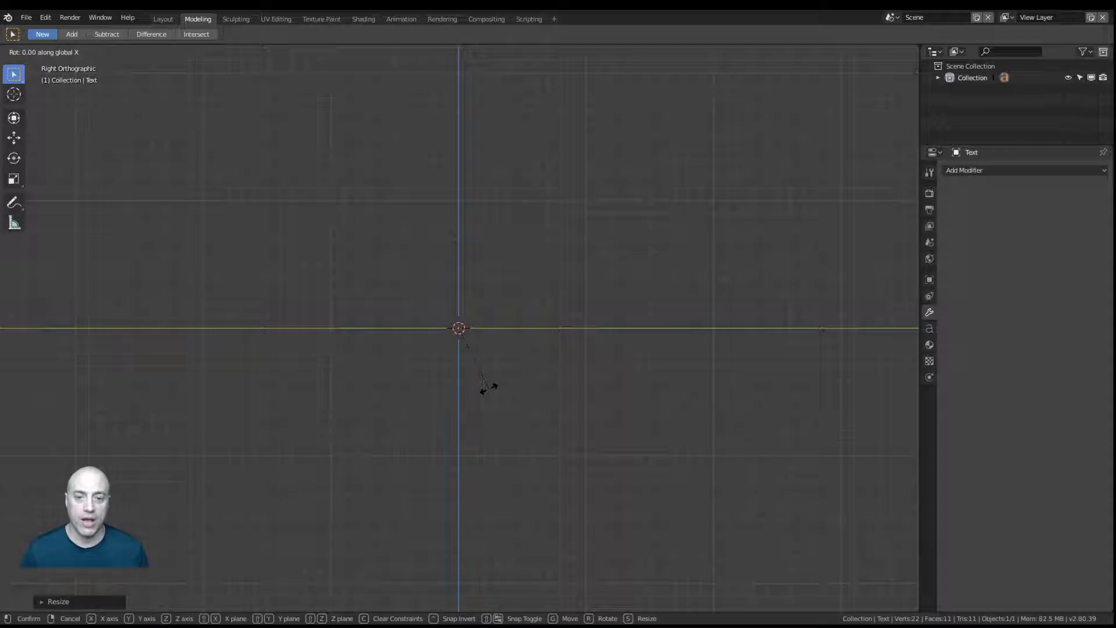
text(90)
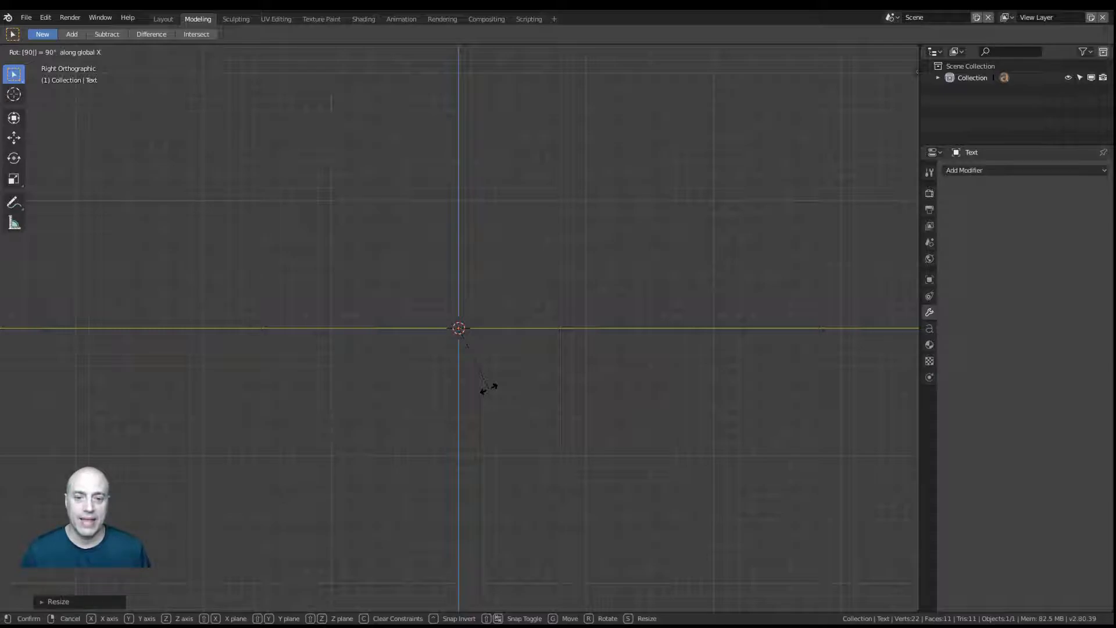
key(Return)
Step: Give the letter A thickness by setting its geometry Extrude value to 0.03 m
middle_drag(465, 385, 416, 377)
middle_drag(423, 282, 497, 366)
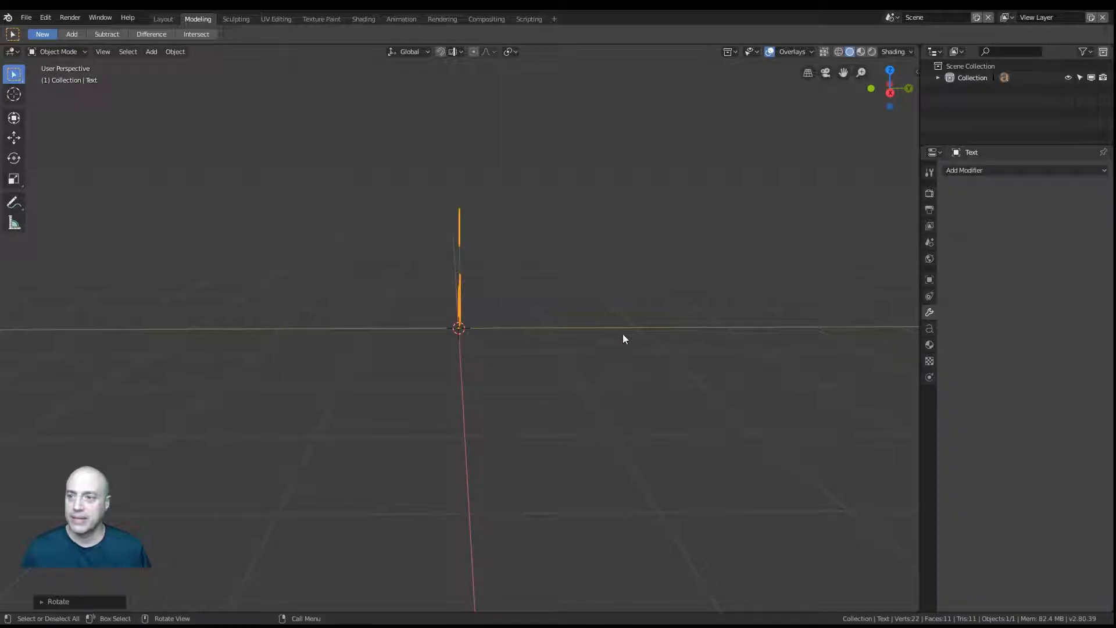
click(929, 330)
middle_drag(688, 340, 664, 338)
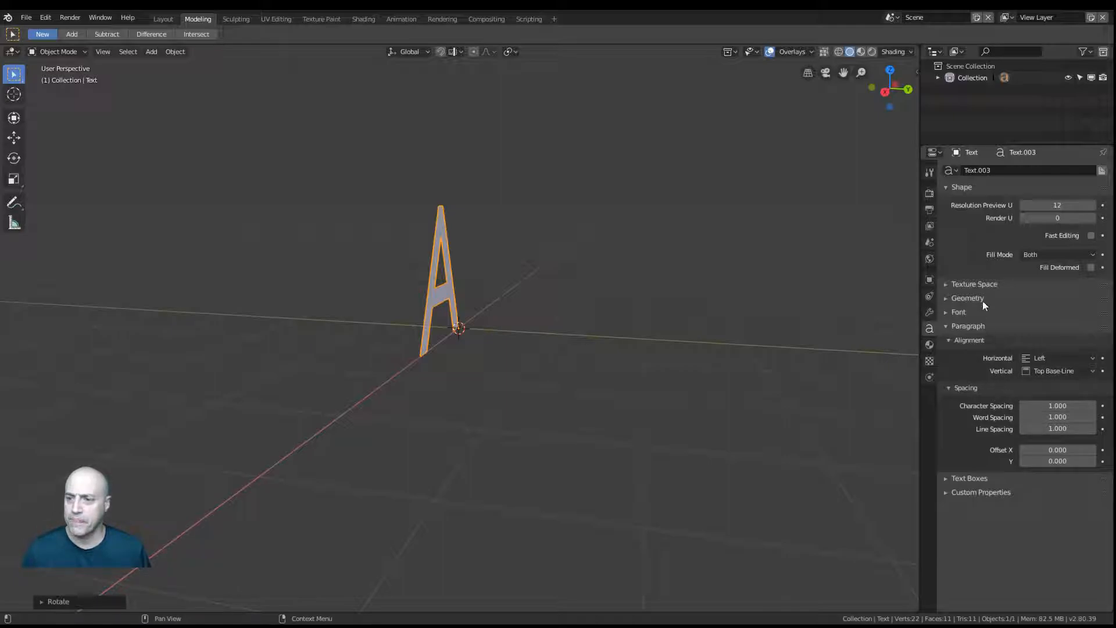
click(967, 298)
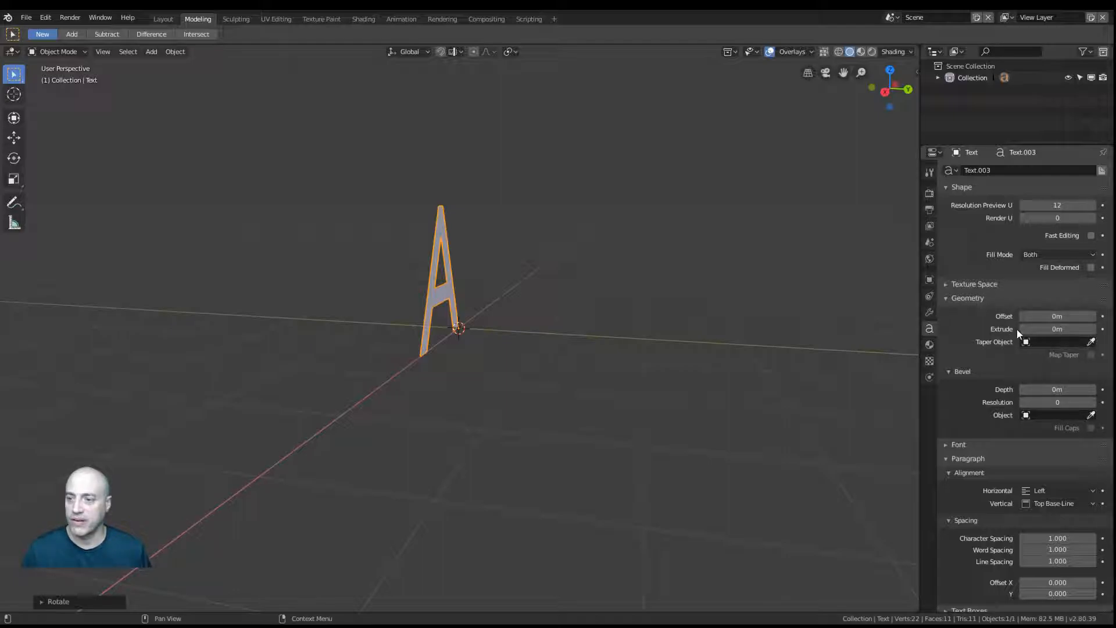
click(1093, 330)
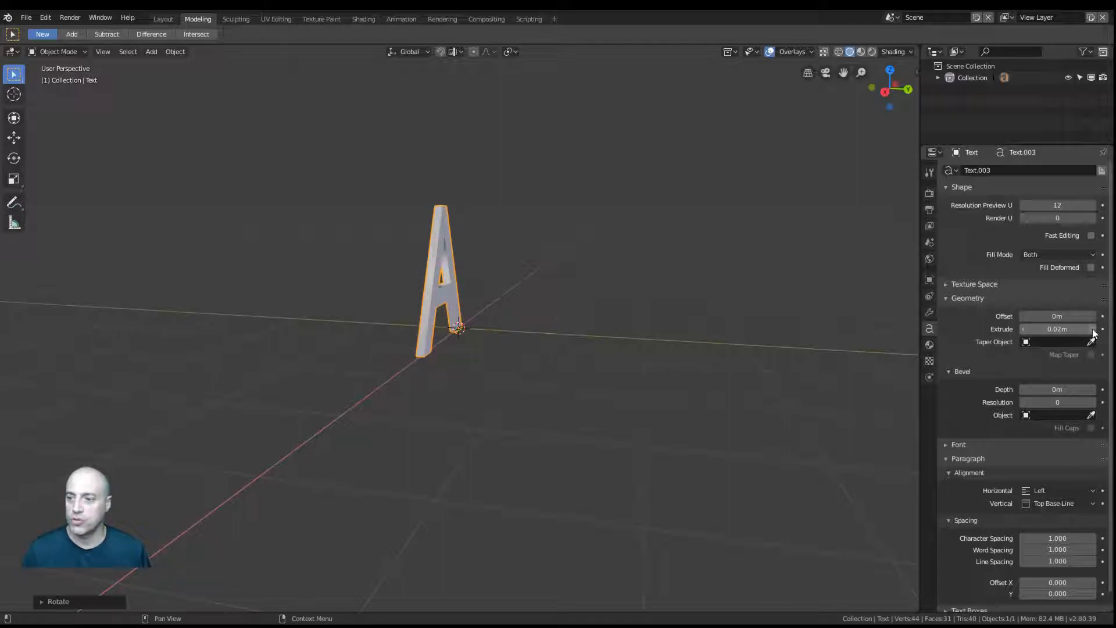
click(1093, 329)
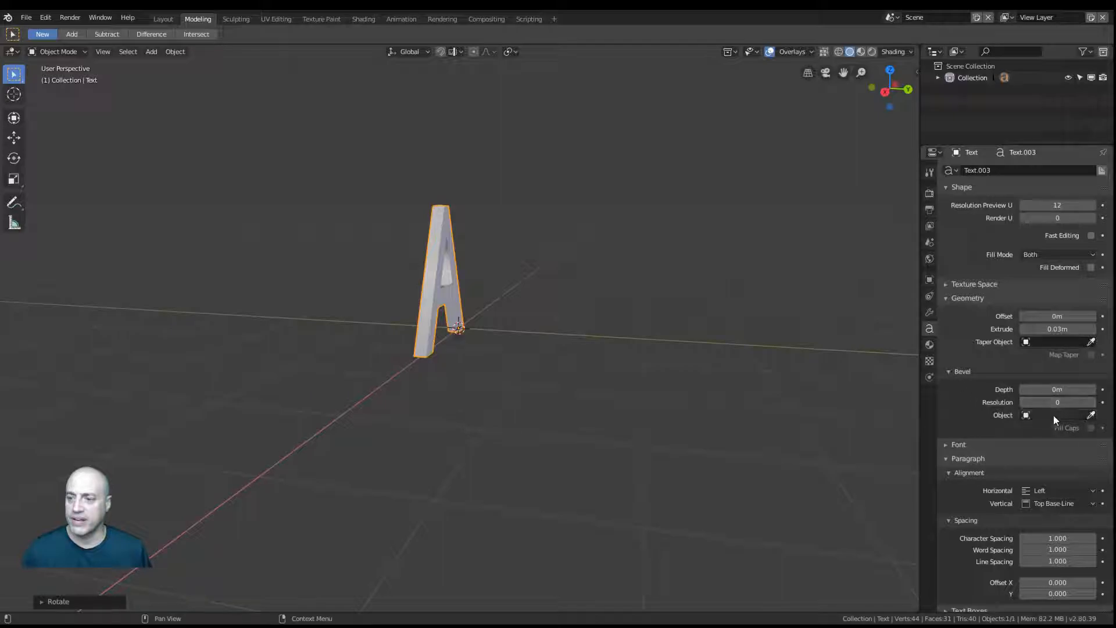
Step: Round the letter's edges with a bevel depth of 0.02 m and a bevel resolution of 3
click(1092, 391)
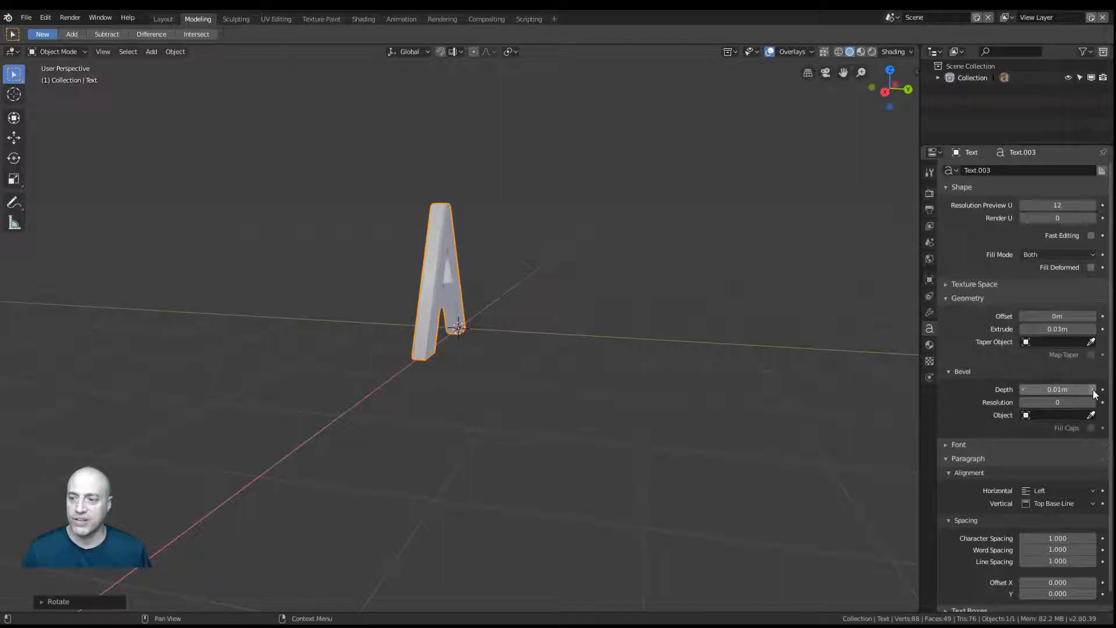
click(1093, 391)
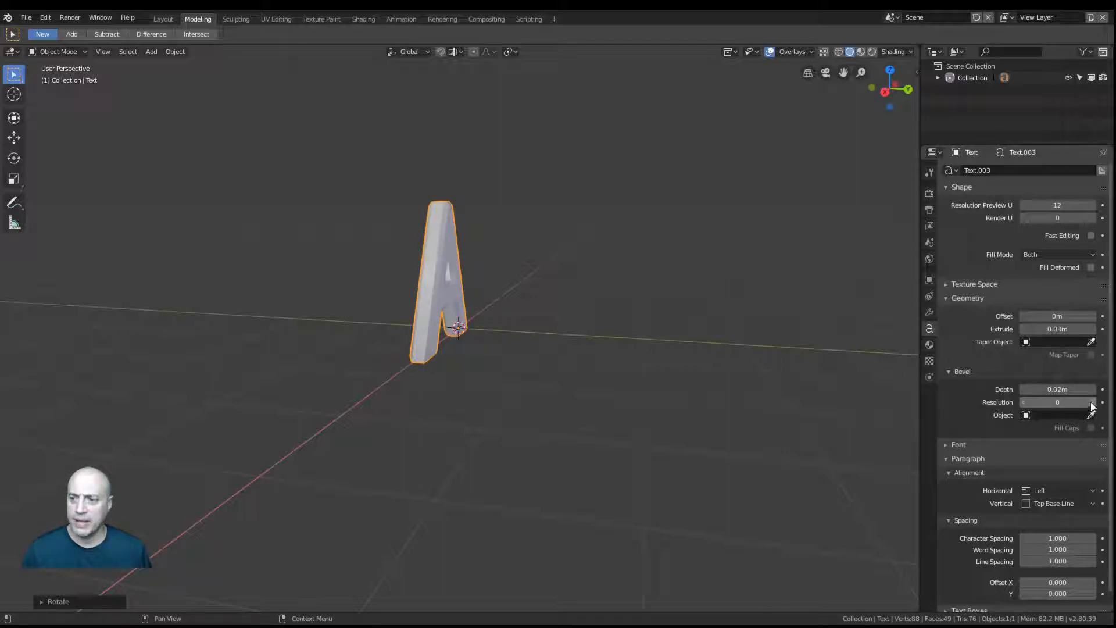
click(1092, 403)
click(1091, 403)
click(1092, 403)
middle_drag(633, 331, 538, 300)
scroll(571, 318, up, 5)
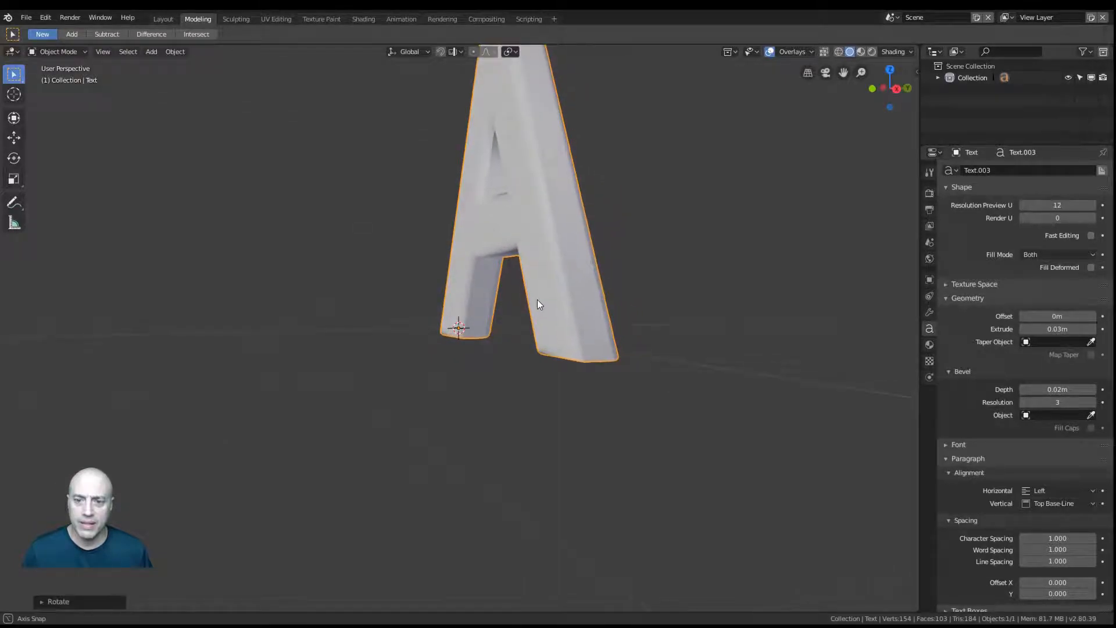
click(1024, 403)
click(1091, 402)
Step: Duplicate the letter A in place and move the copy a short distance along the positive Y axis
middle_drag(678, 349, 602, 357)
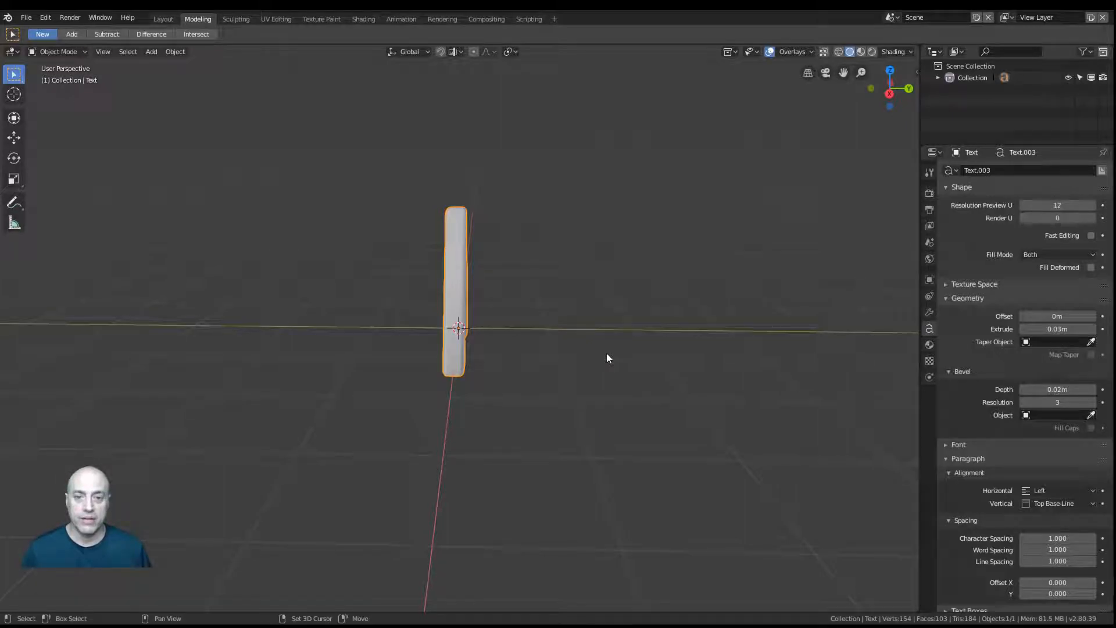
key(shift+d)
right_click(606, 352)
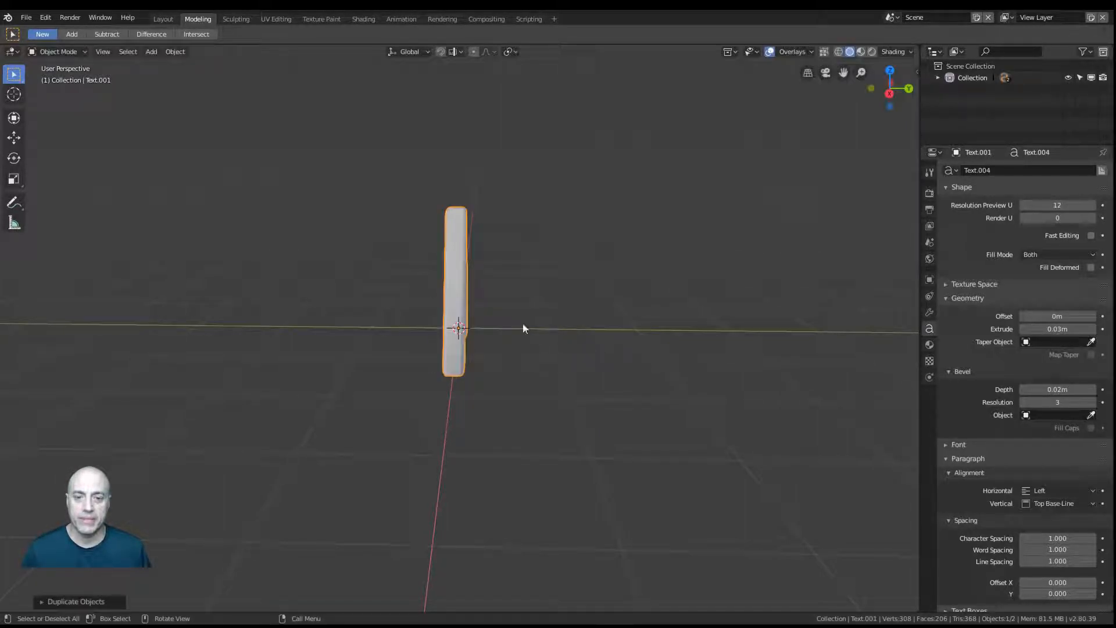
click(14, 138)
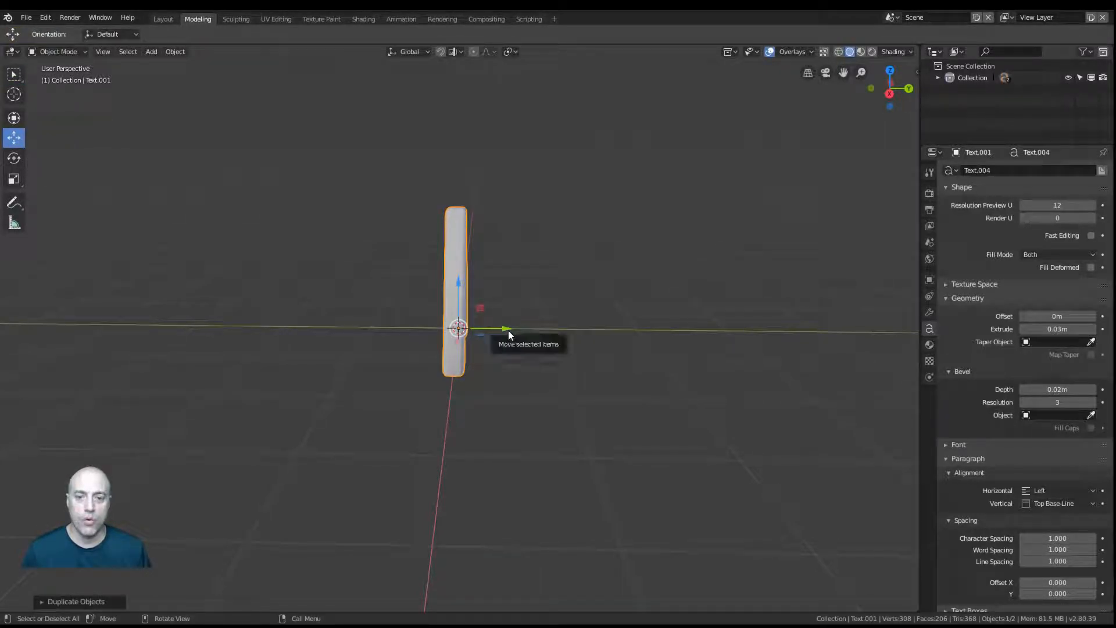
drag(506, 327, 606, 338)
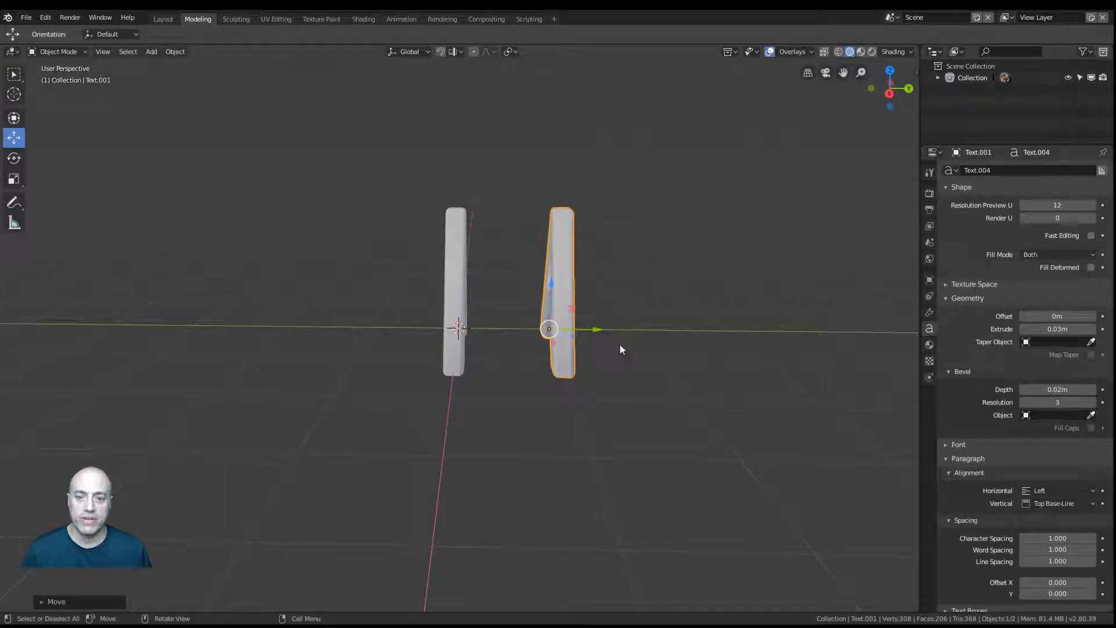
Step: Make two more copies of the letter A, spacing them farther along the Y axis for a row of four
key(shift+d)
right_click(711, 393)
drag(602, 330, 778, 331)
key(shift+d)
right_click(720, 342)
Step: Select all four letters and move them together along the positive X axis, clear of the origin
middle_drag(445, 440, 472, 291)
click(472, 292)
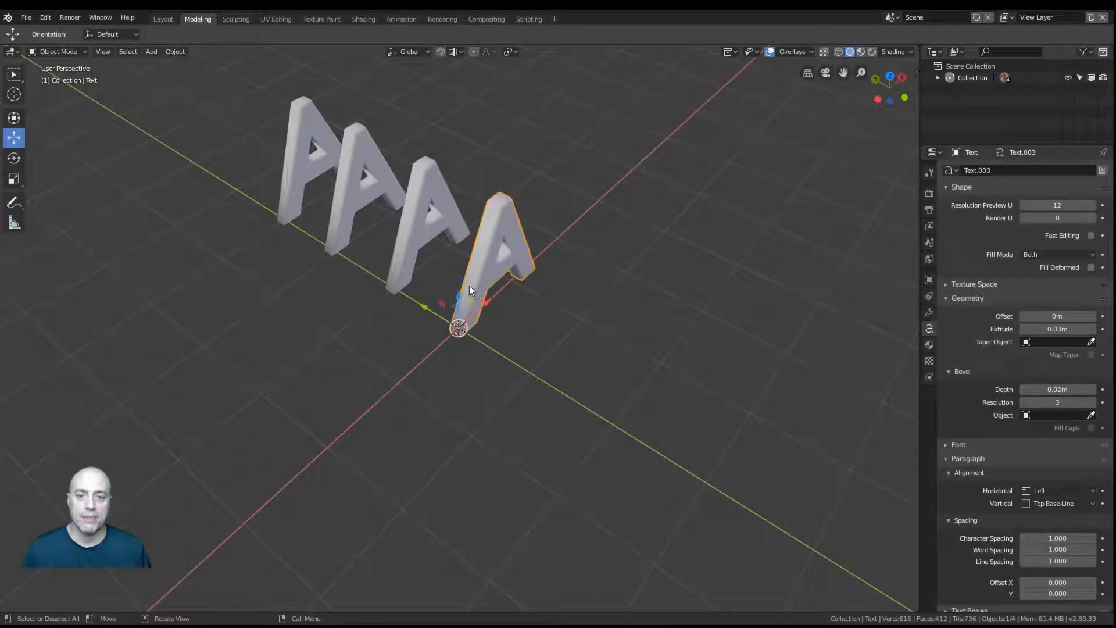
shift+click(405, 256)
shift+click(348, 205)
shift+click(310, 185)
middle_drag(310, 184, 554, 303)
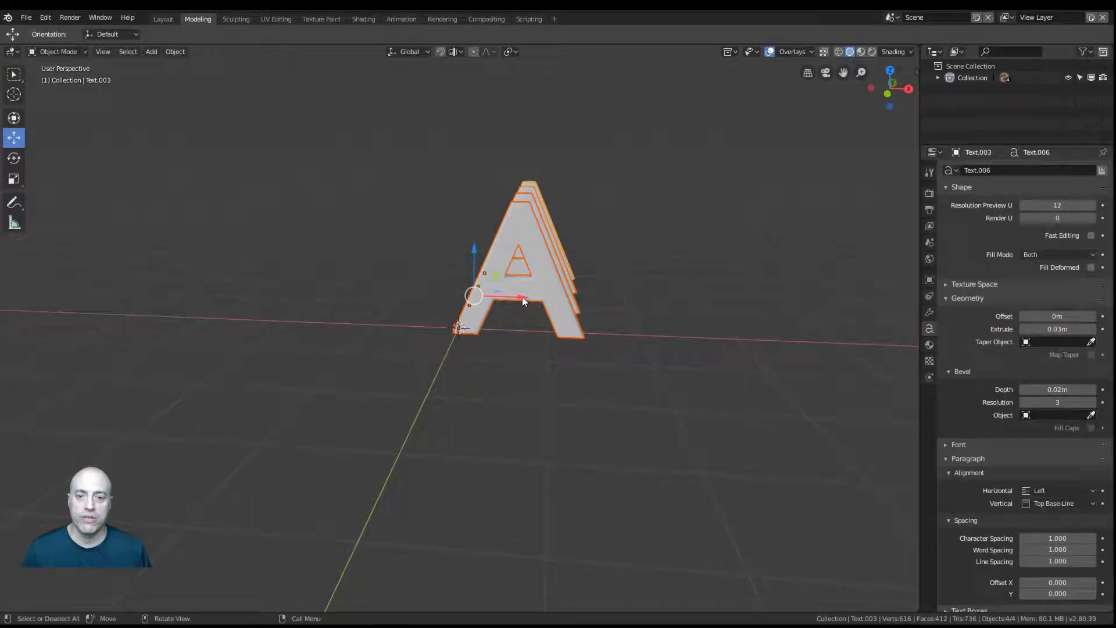
key(g)
click(657, 322)
Step: Add a cube mesh at the origin beside the row of letters
middle_drag(656, 322, 493, 385)
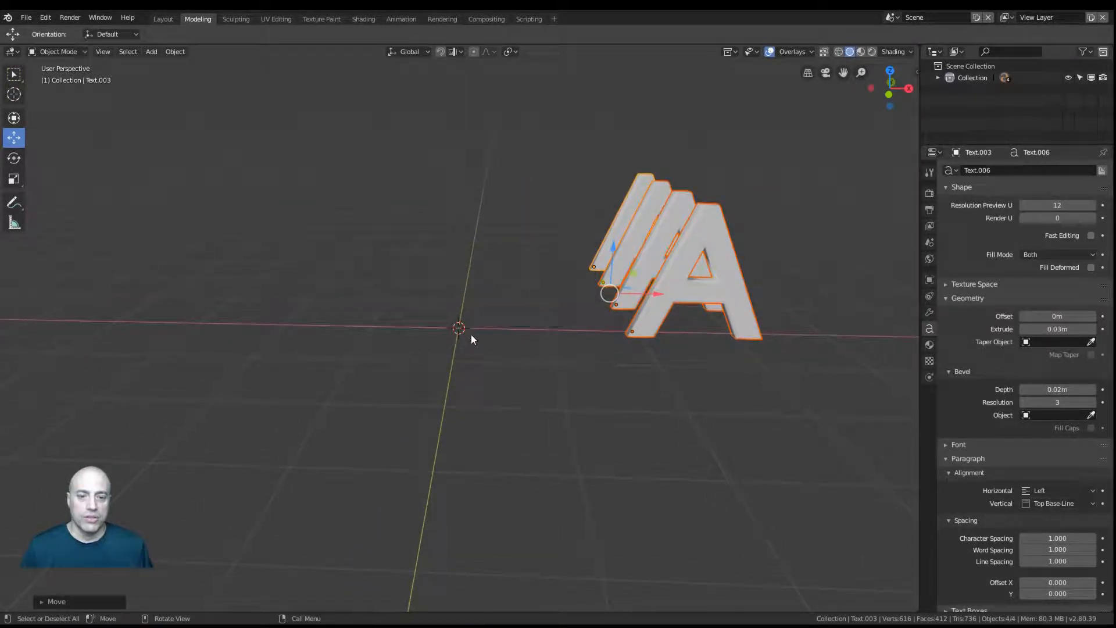
key(shift+a)
mouse_move(471, 336)
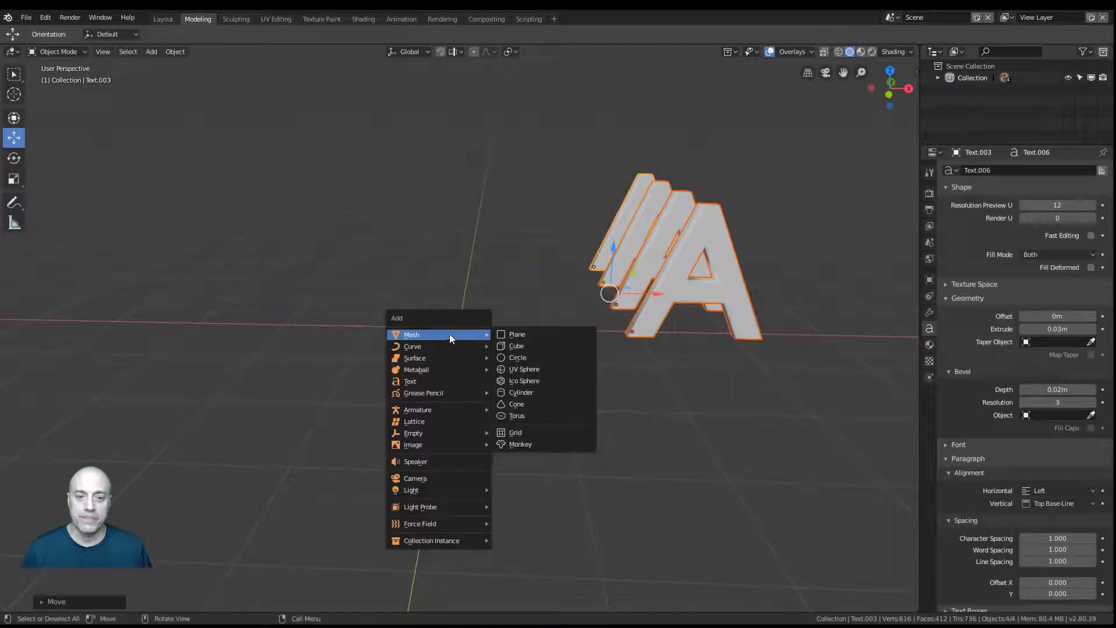
click(514, 343)
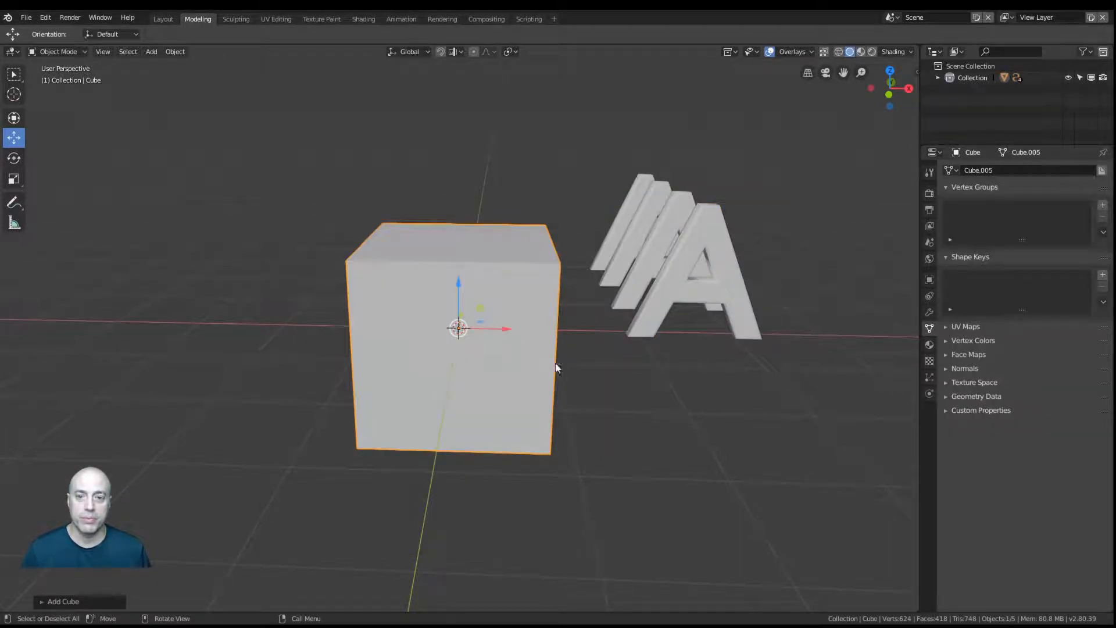
scroll(555, 363, down, 5)
middle_drag(563, 368, 546, 349)
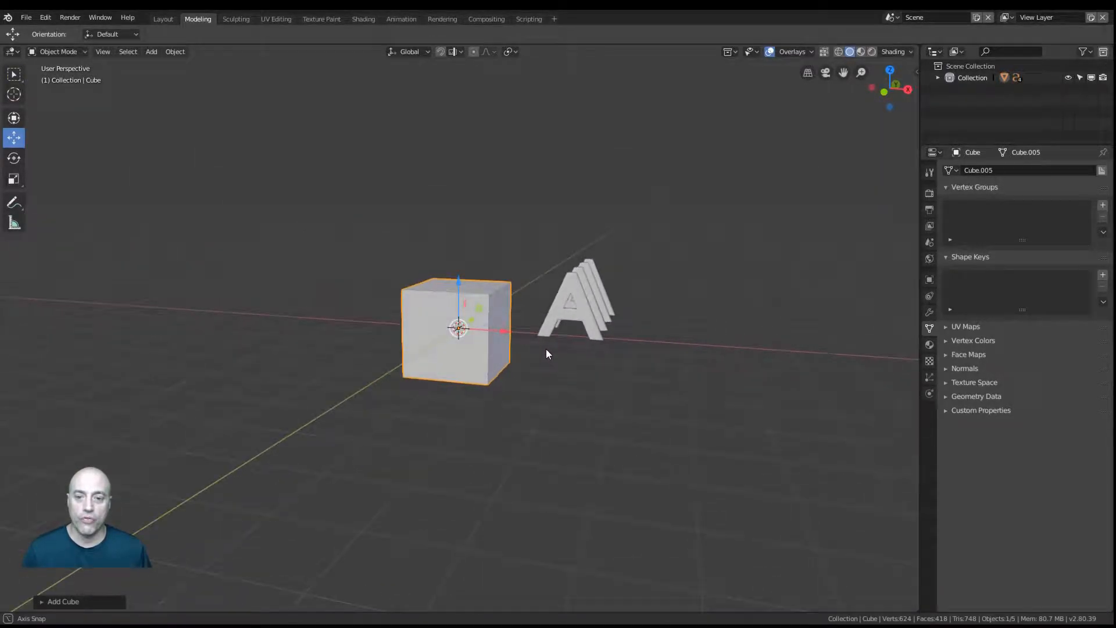
Step: Try snapping the front letter A to the 3D cursor at the origin, and undo the snap
click(578, 313)
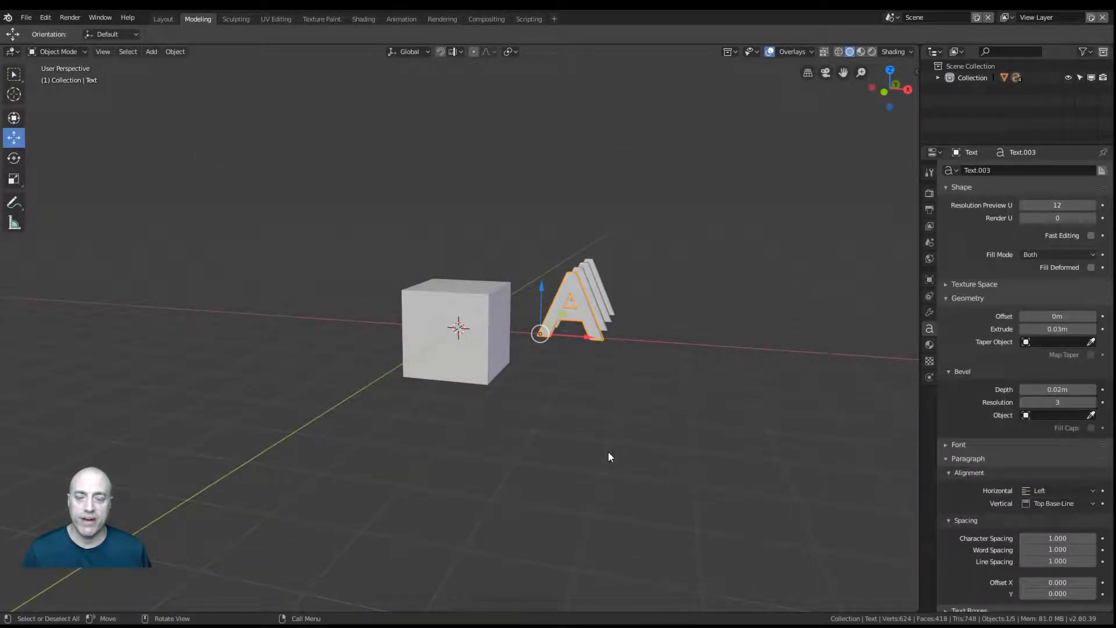
middle_drag(608, 456, 616, 391)
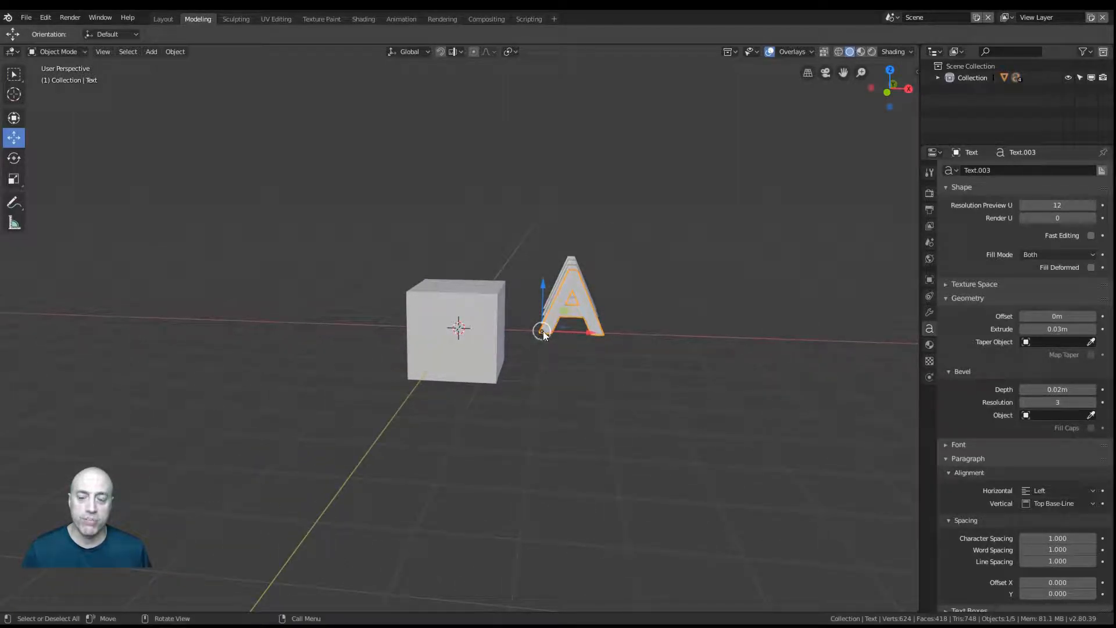
middle_drag(574, 434, 552, 417)
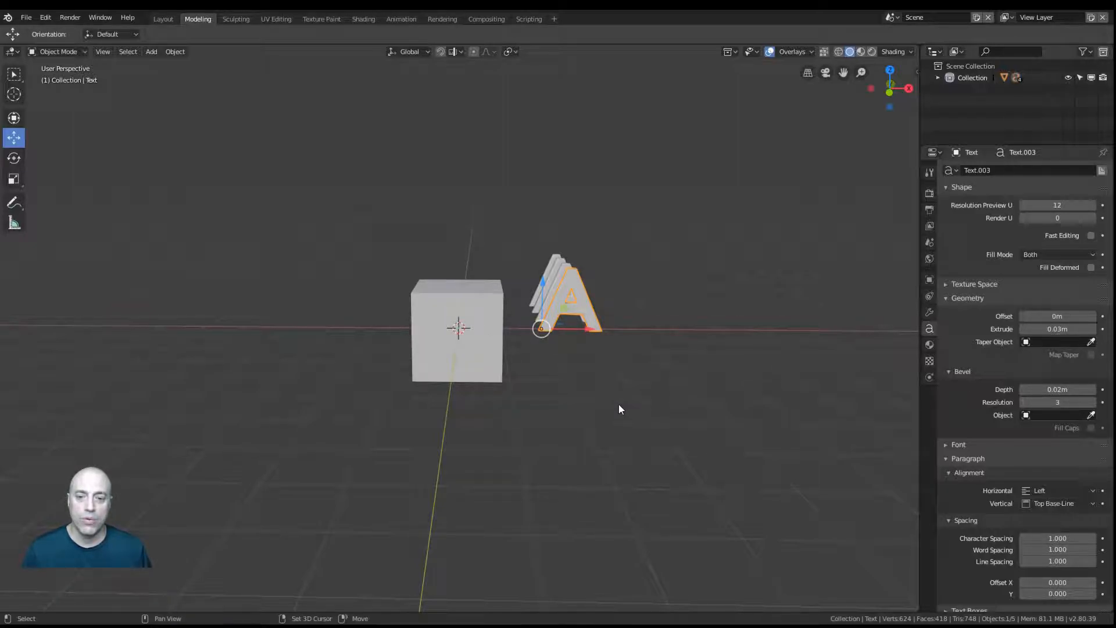
key(shift+s)
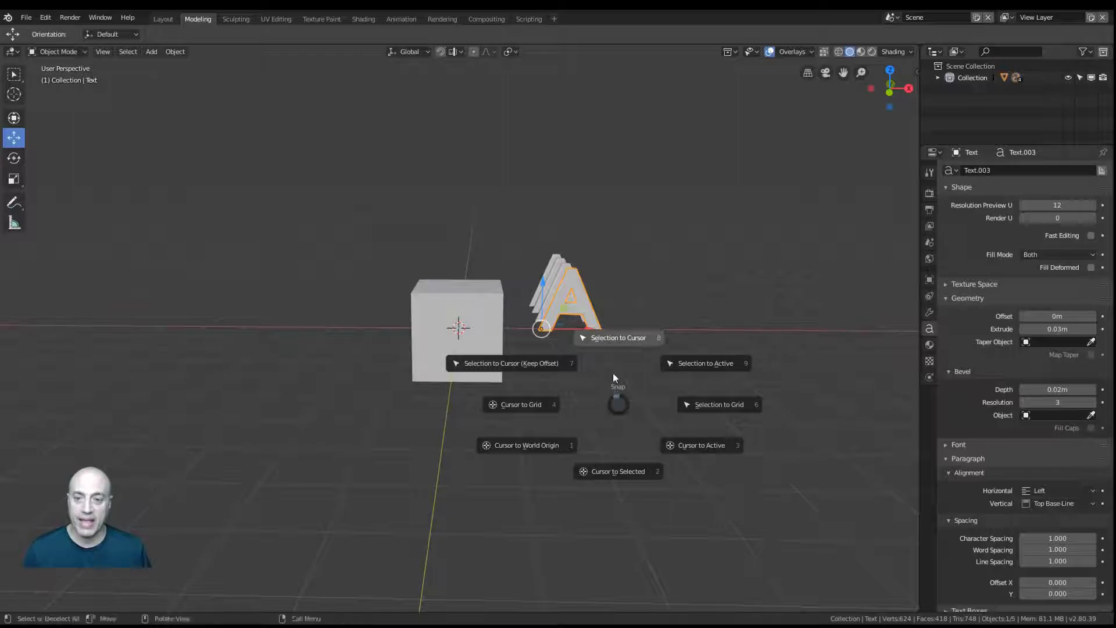
click(621, 342)
middle_drag(608, 391, 584, 394)
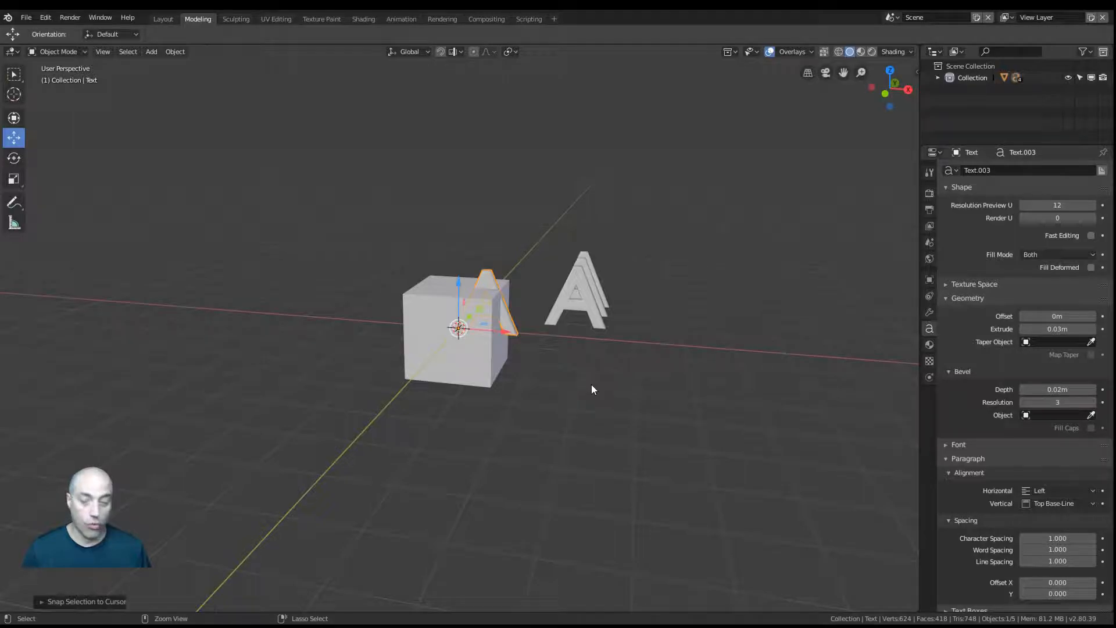
key(ctrl+z)
middle_drag(590, 384, 602, 385)
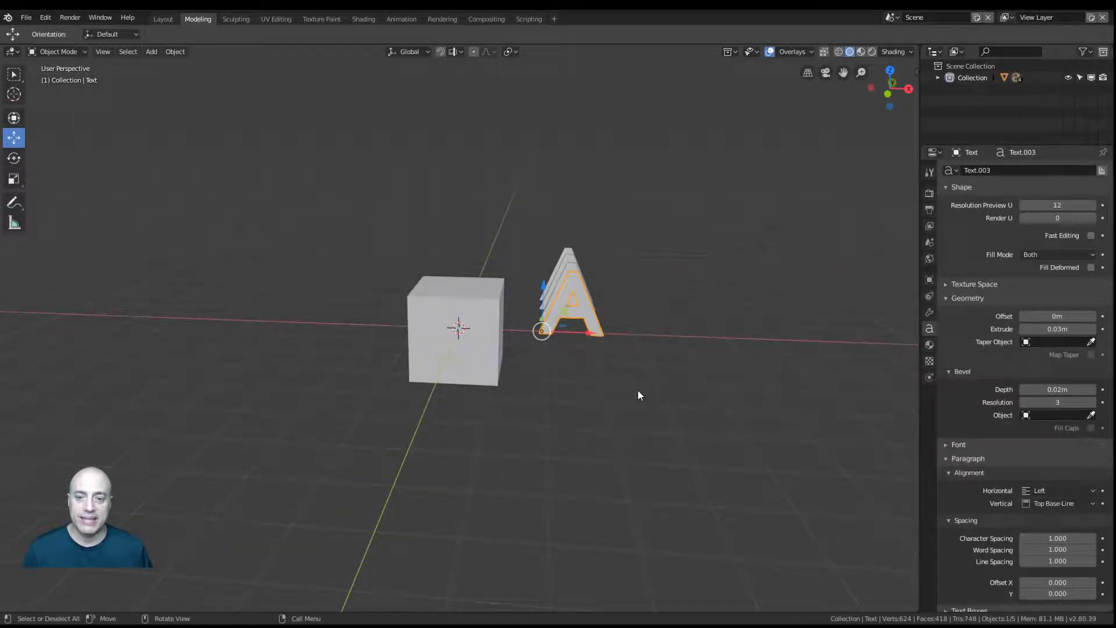
Step: Set the front letter A's origin to its center of mass using the Volume option
right_click(671, 312)
mouse_move(672, 311)
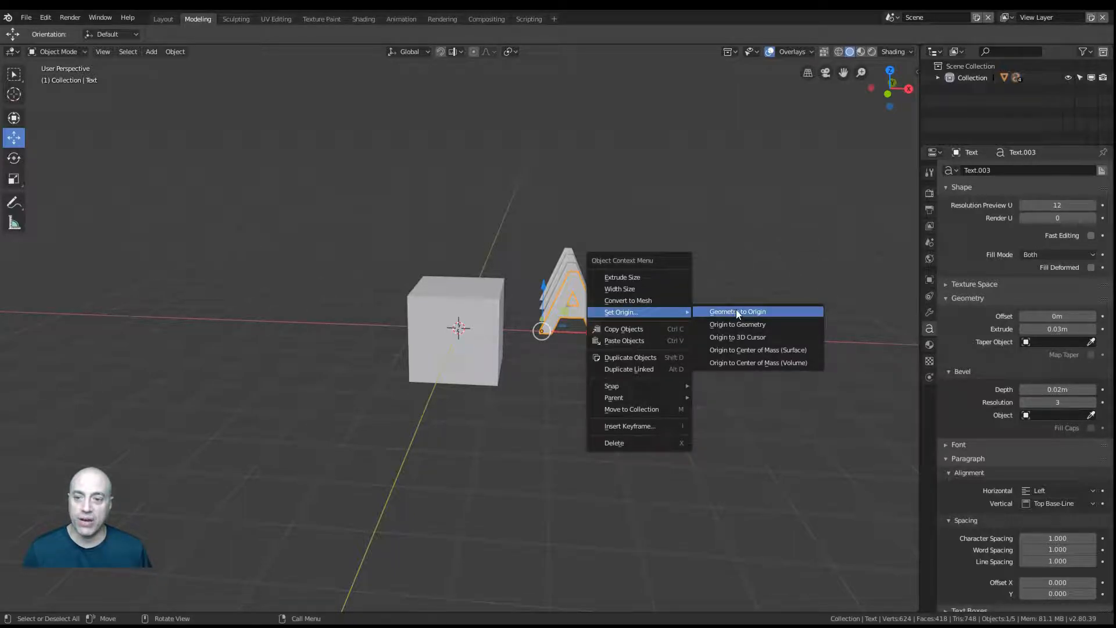
click(731, 361)
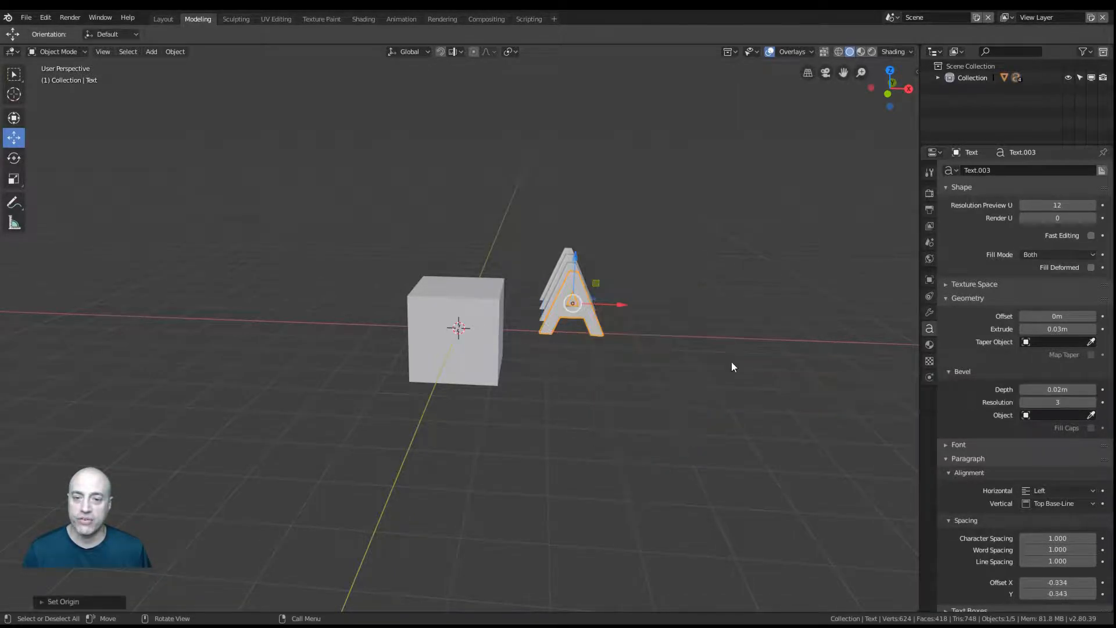
middle_drag(695, 402, 622, 341)
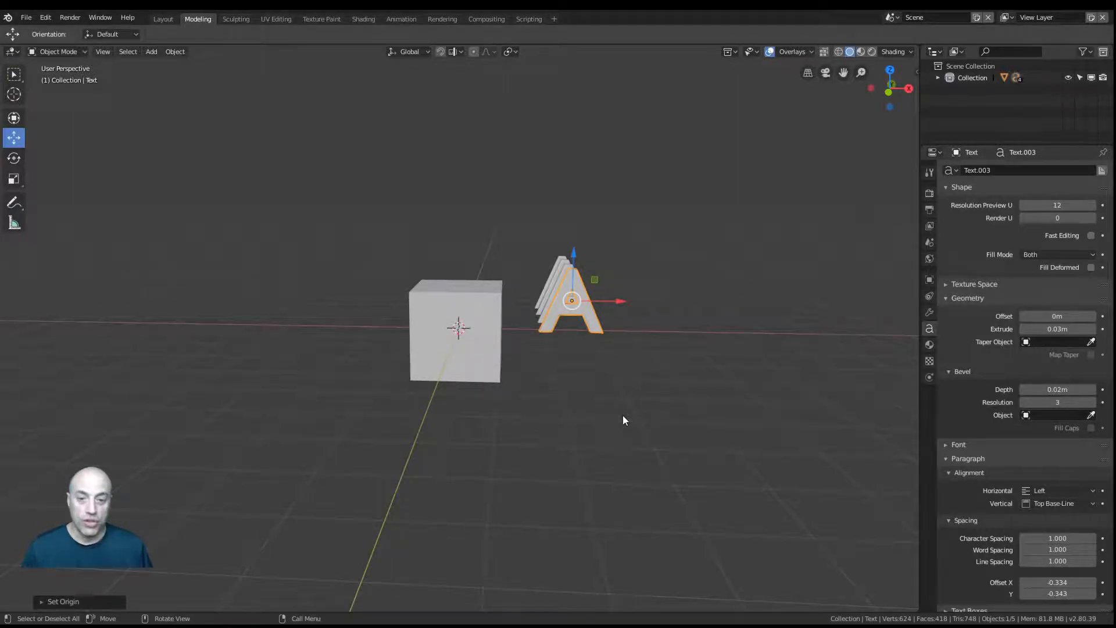
middle_drag(622, 415, 632, 415)
middle_drag(537, 373, 538, 376)
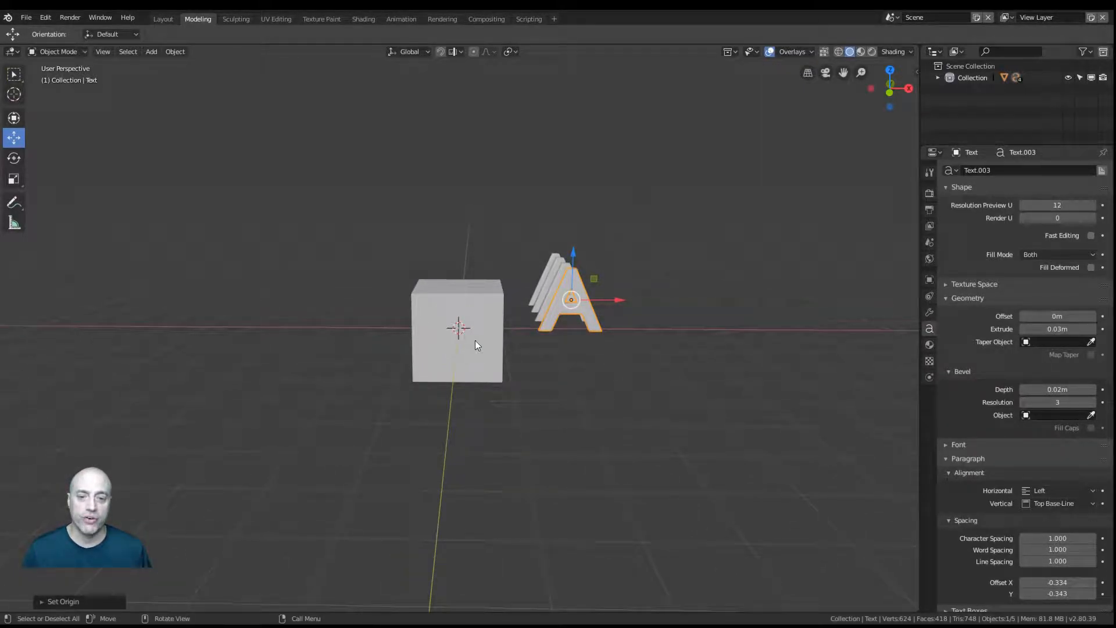
Step: Snap the 3D cursor to the world origin
right_click(564, 379)
mouse_move(539, 379)
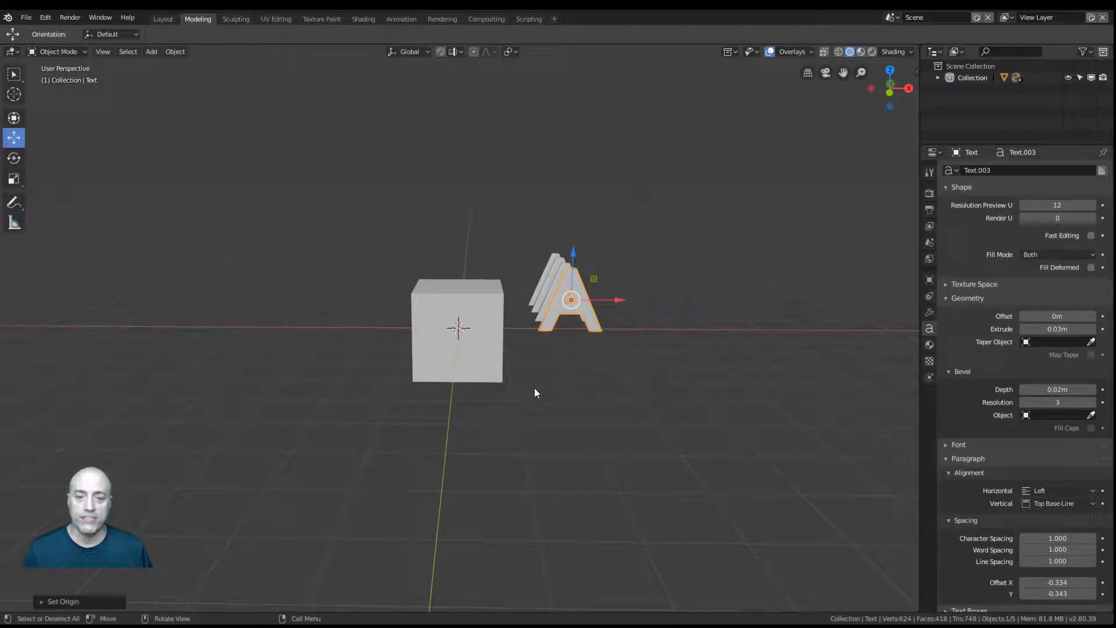
key(shift+s)
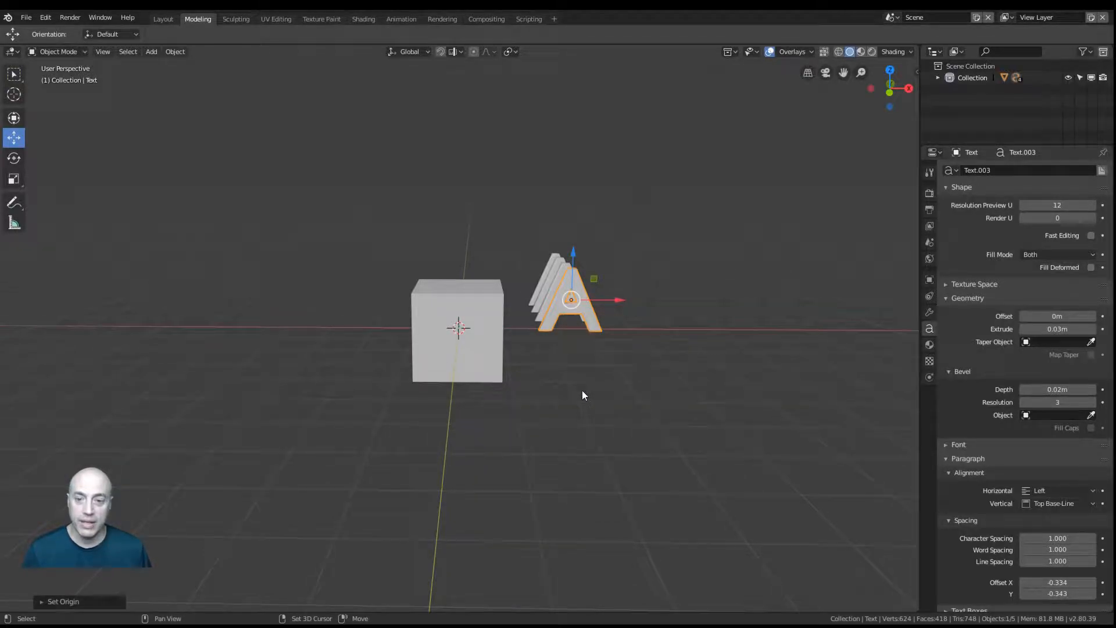
key(shift+s)
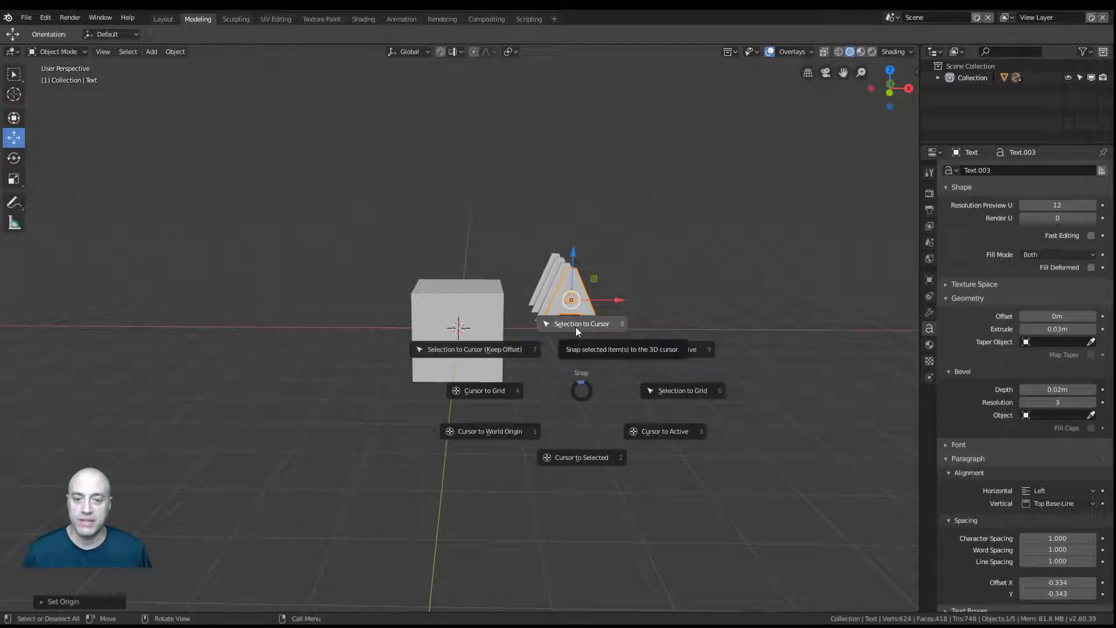
click(524, 431)
right_click(687, 329)
mouse_move(687, 329)
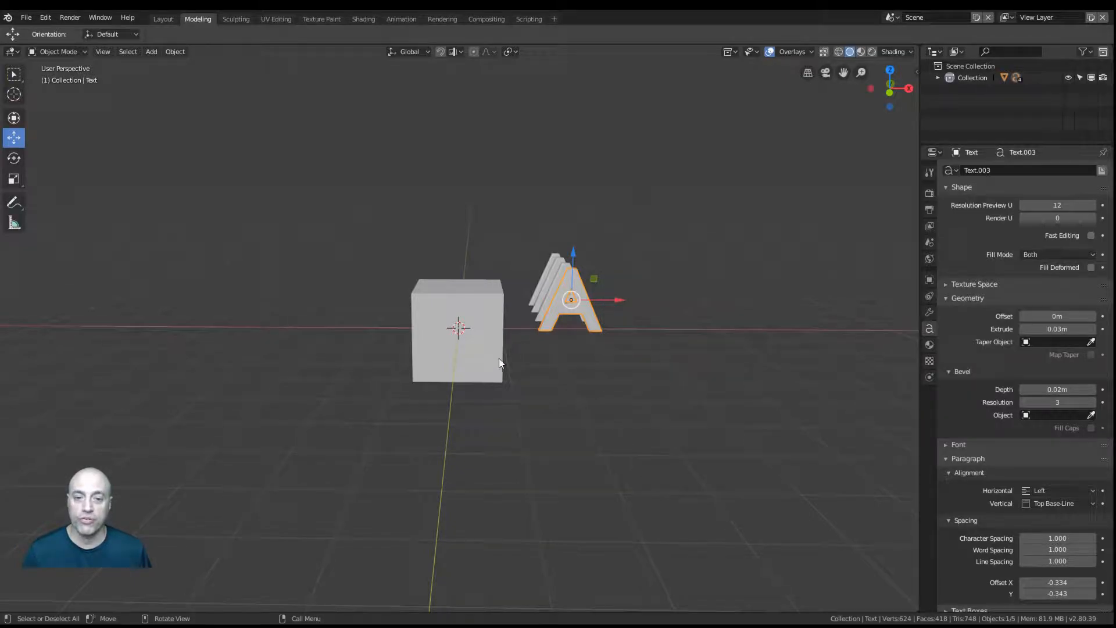
Step: Move the cube along the negative X axis, well away from the world origin
mouse_move(560, 373)
middle_down()
mouse_move(515, 375)
mouse_move(591, 374)
mouse_move(566, 365)
middle_up()
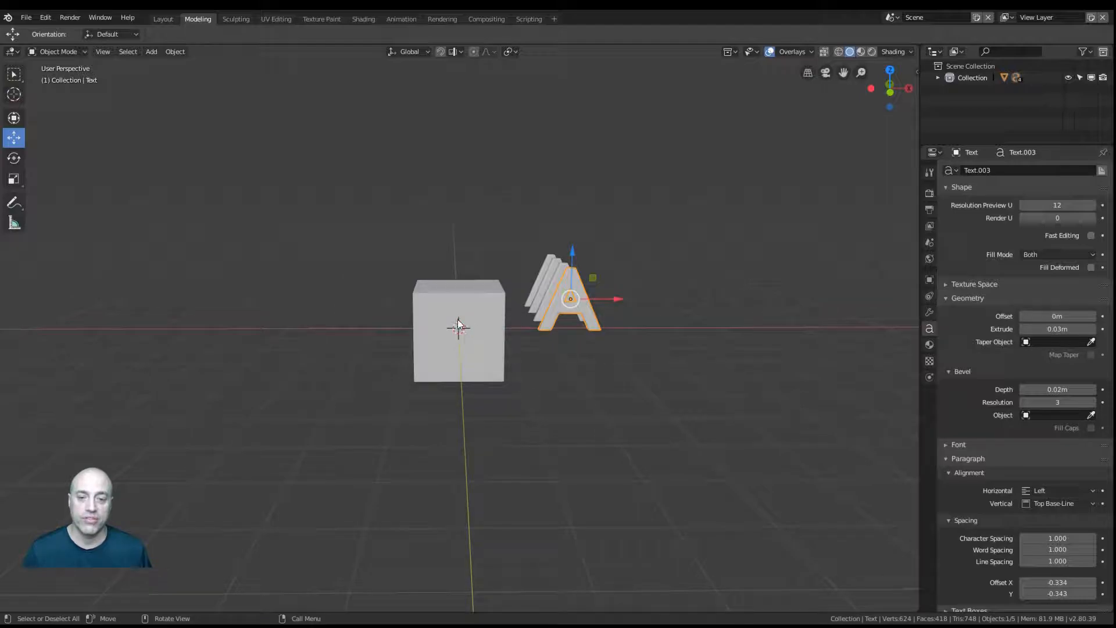
mouse_move(541, 409)
middle_down()
mouse_move(546, 424)
mouse_move(548, 414)
middle_up()
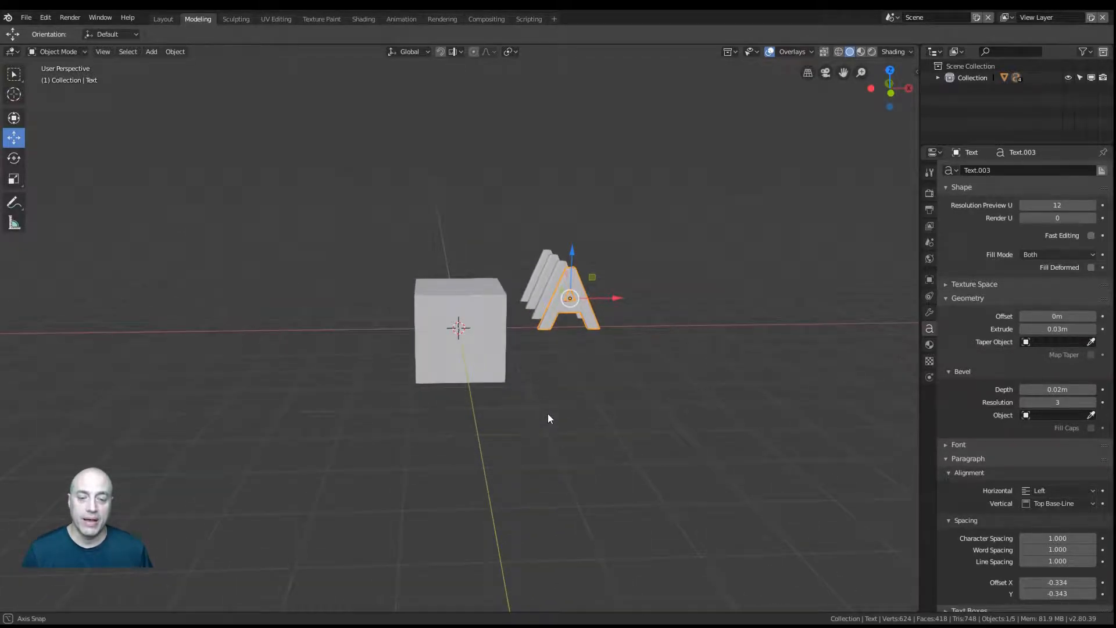
click(491, 347)
drag(508, 330, 337, 361)
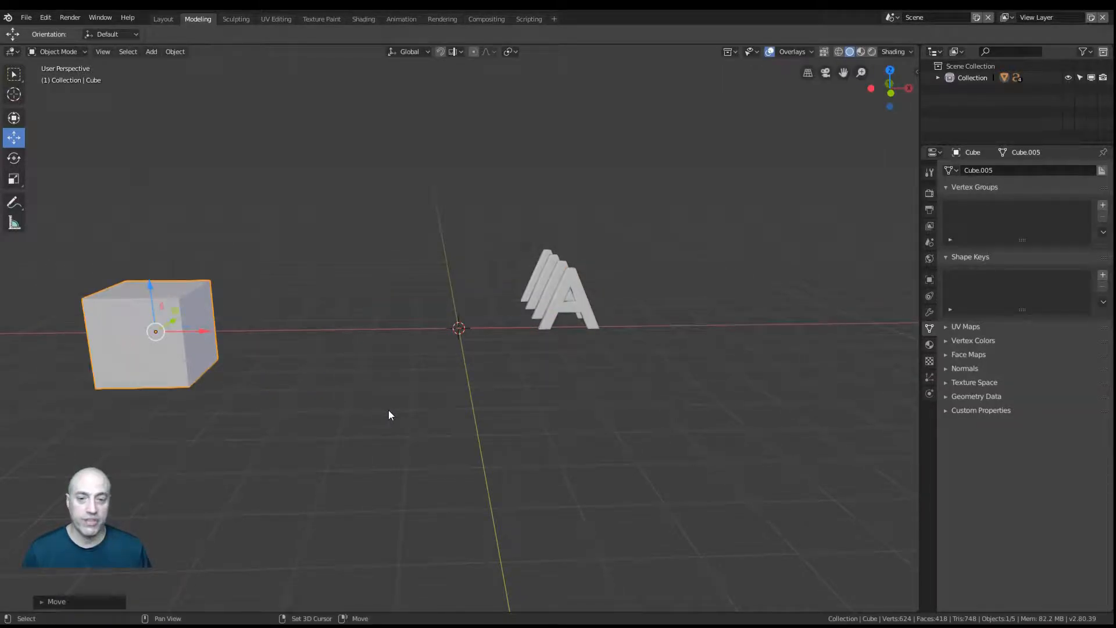
middle_drag(390, 411, 474, 423)
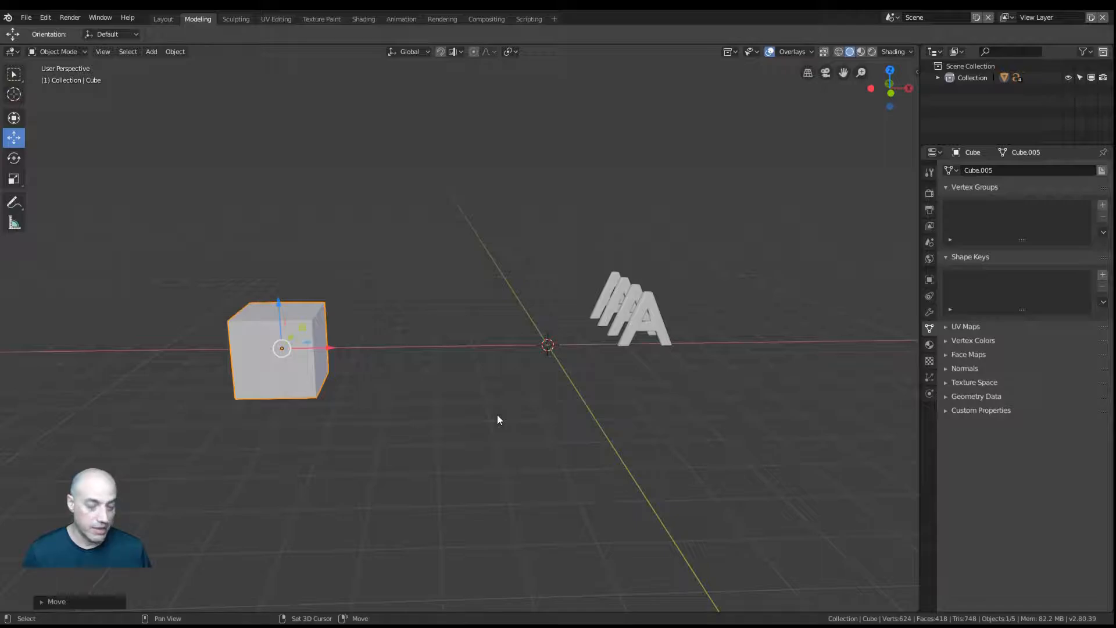
Step: Set the displaced cube's origin to the 3D cursor
right_click(379, 230)
mouse_move(378, 228)
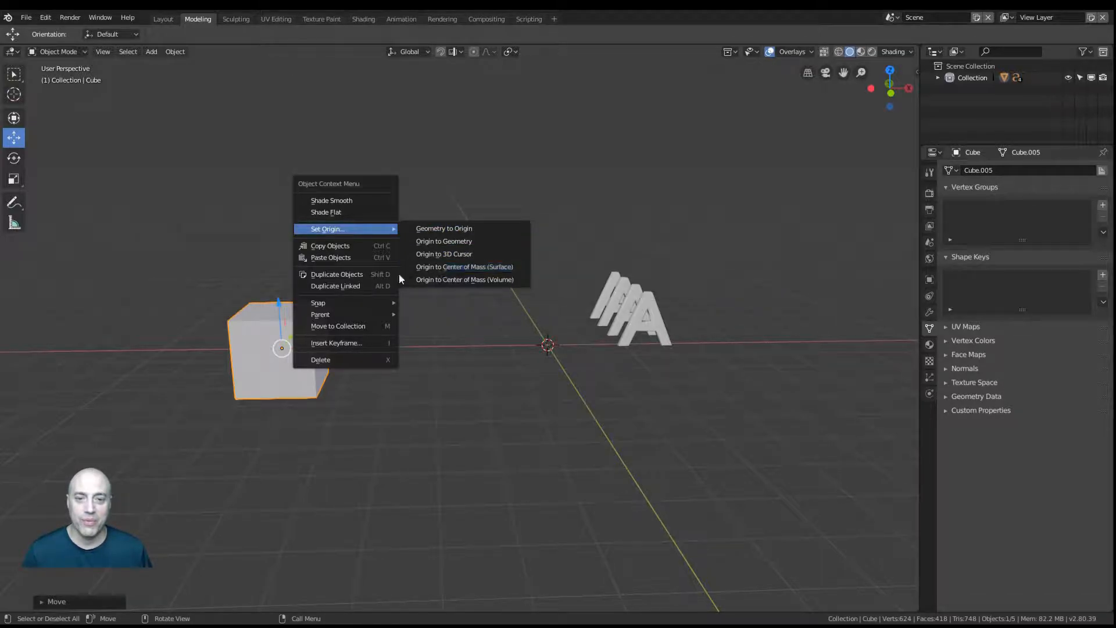
key(Escape)
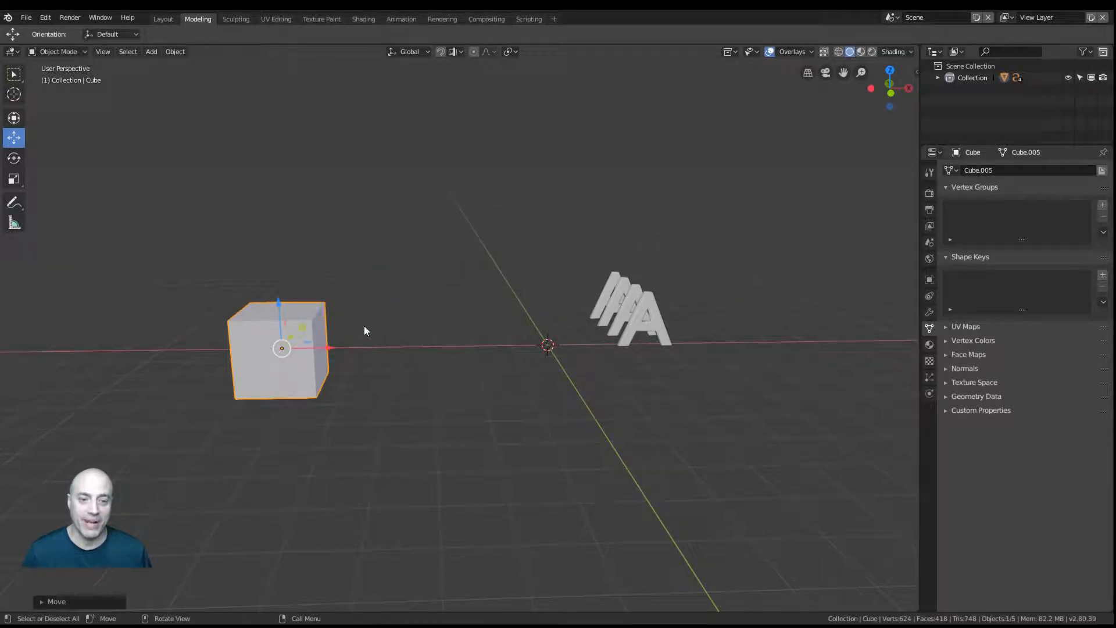
right_click(402, 236)
mouse_move(385, 236)
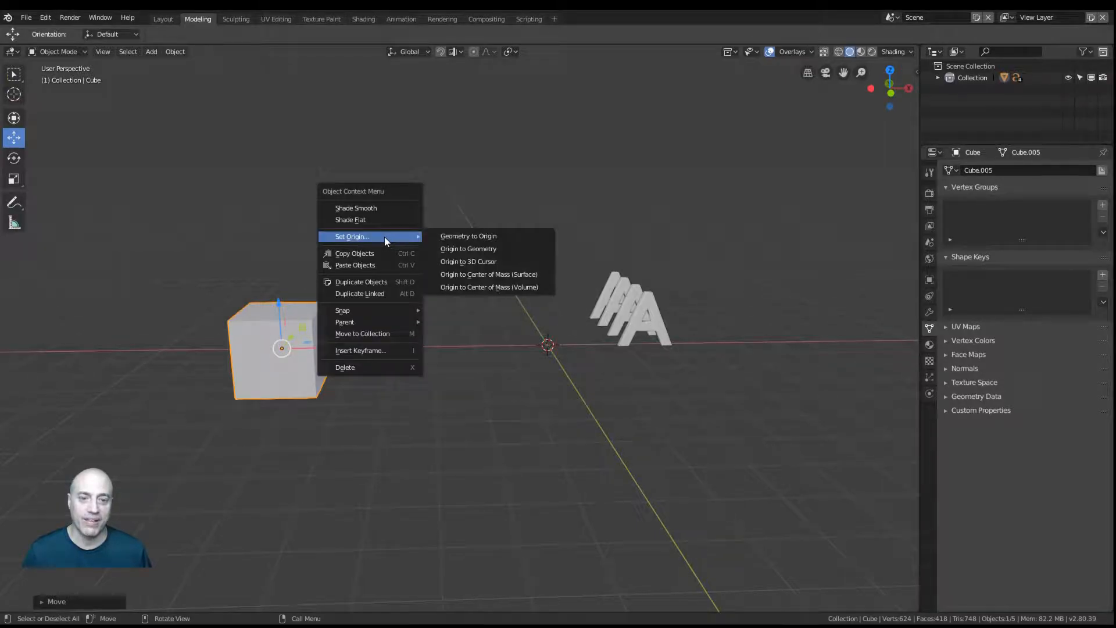
click(471, 263)
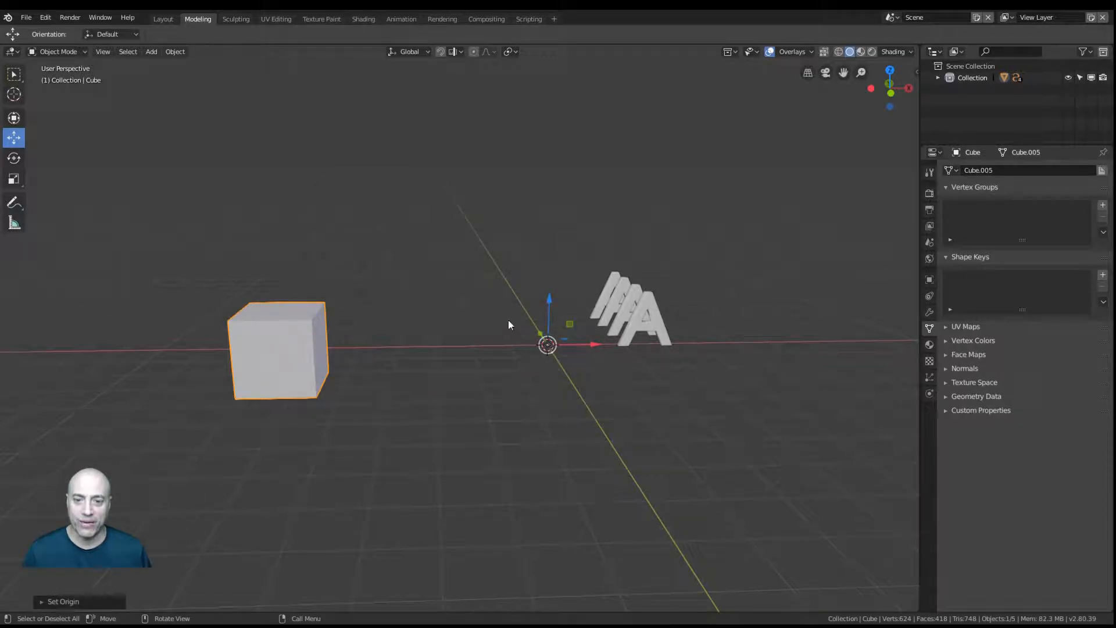
Step: Bring the cube back to the world origin by moving its geometry to its origin point
right_click(399, 229)
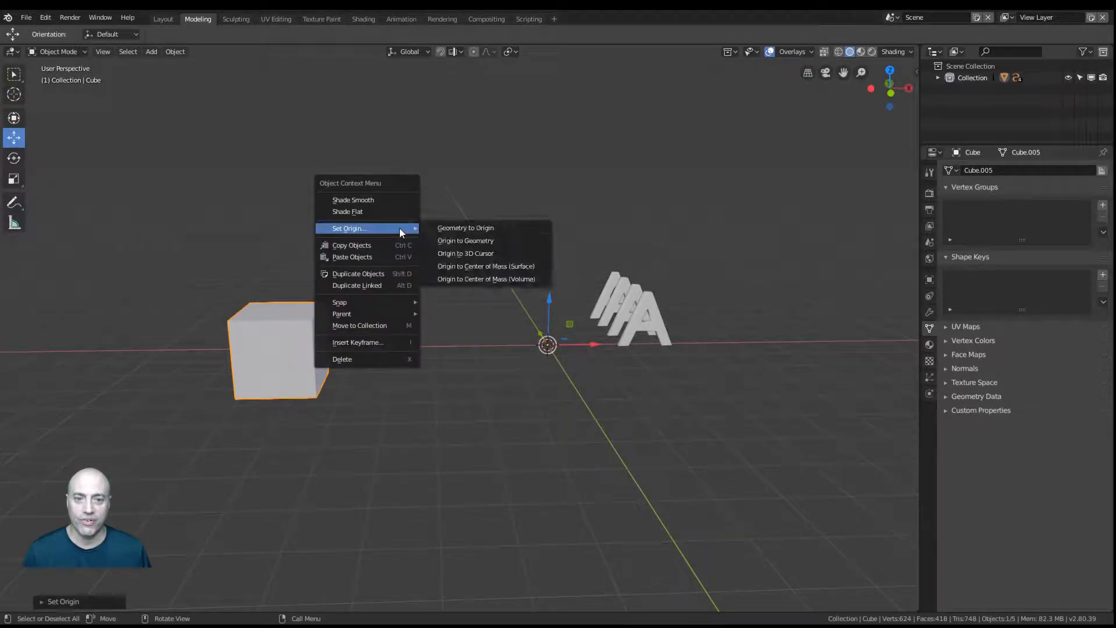
click(458, 228)
middle_drag(458, 229, 622, 351)
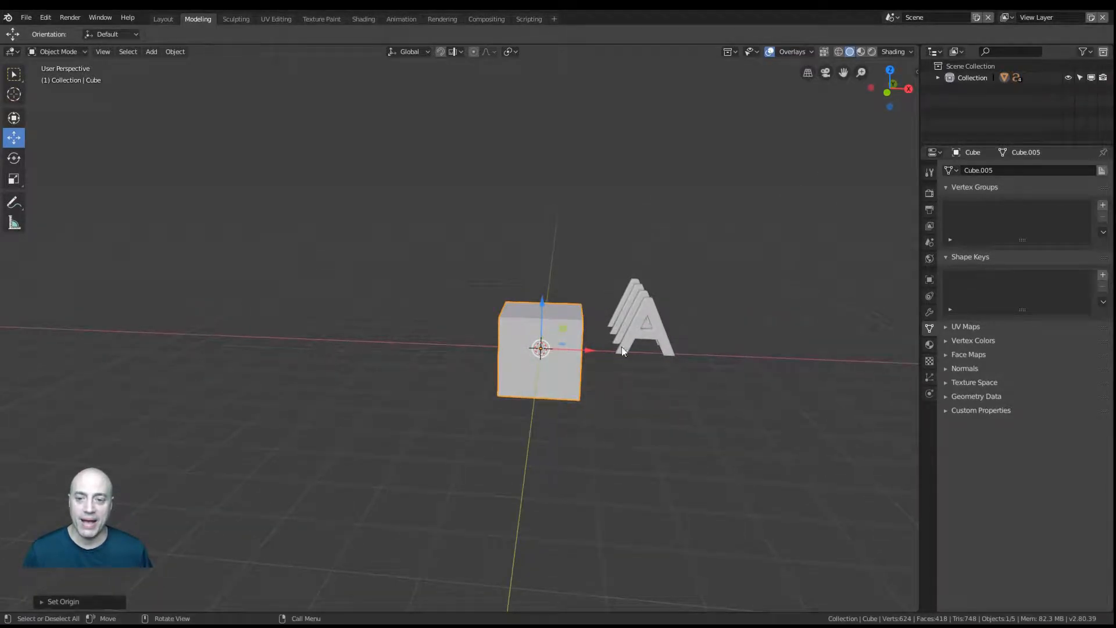
Step: Snap the front letter A to the 3D cursor at the cube's center
click(640, 333)
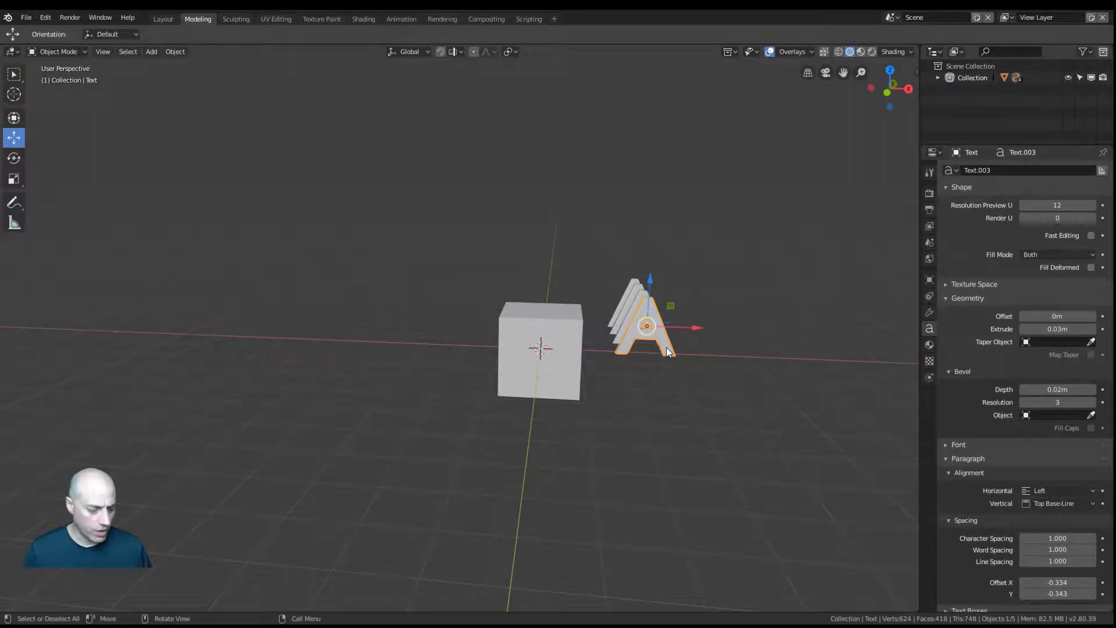
key(shift+s)
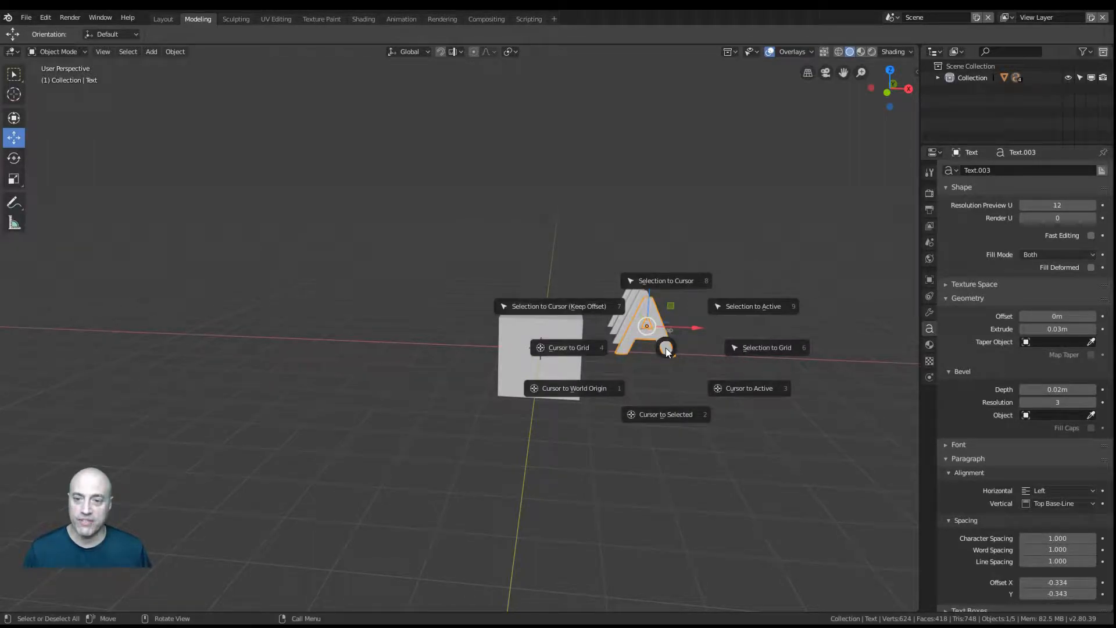
click(669, 281)
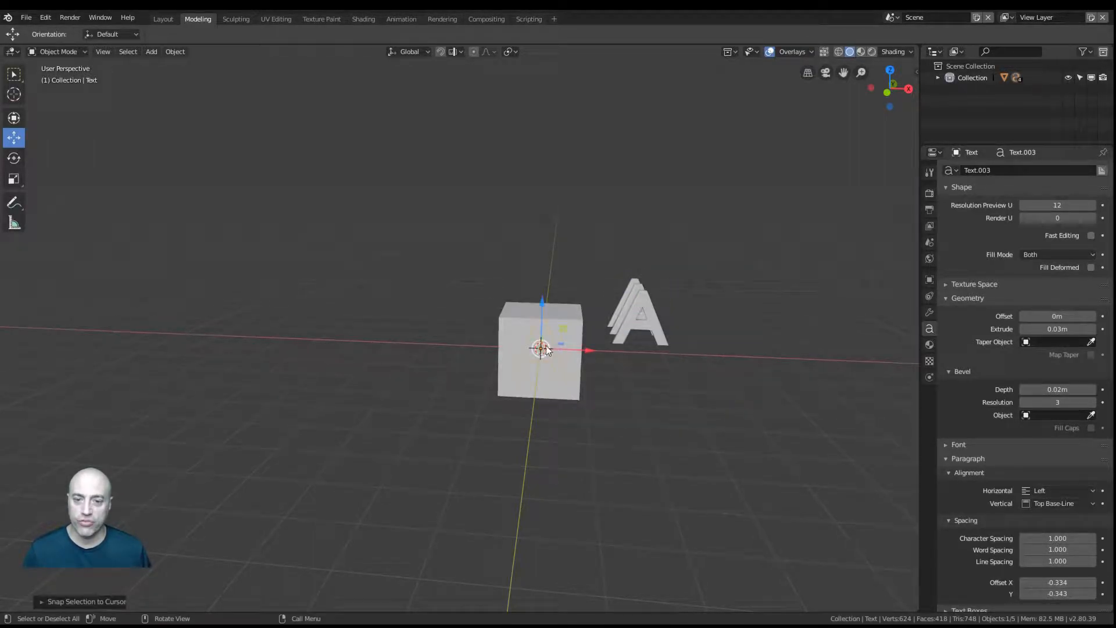
Step: Check the letter's position inside the cube with X-ray shading, and return to the solid display
middle_drag(540, 351, 771, 167)
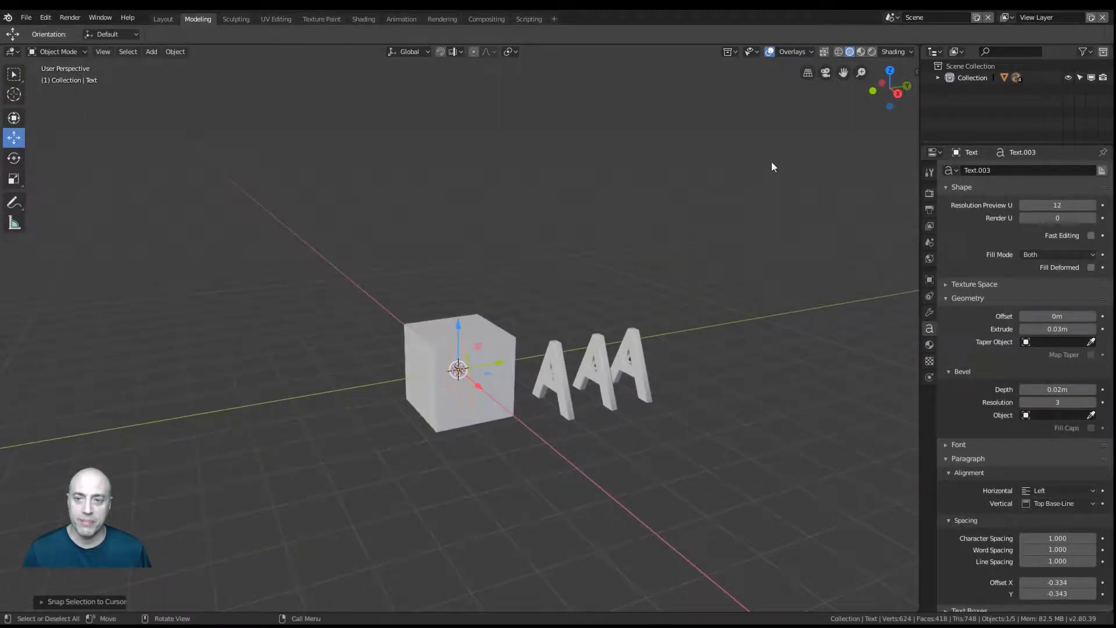
click(824, 52)
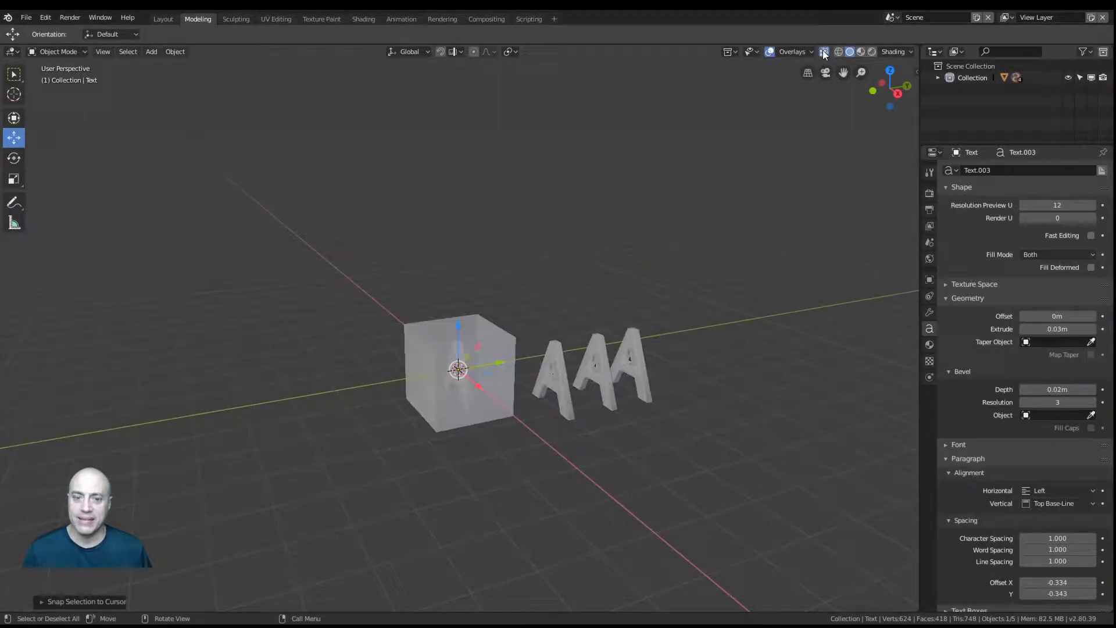
mouse_move(537, 413)
middle_down()
mouse_move(520, 410)
mouse_move(521, 387)
mouse_move(518, 410)
middle_up()
click(824, 51)
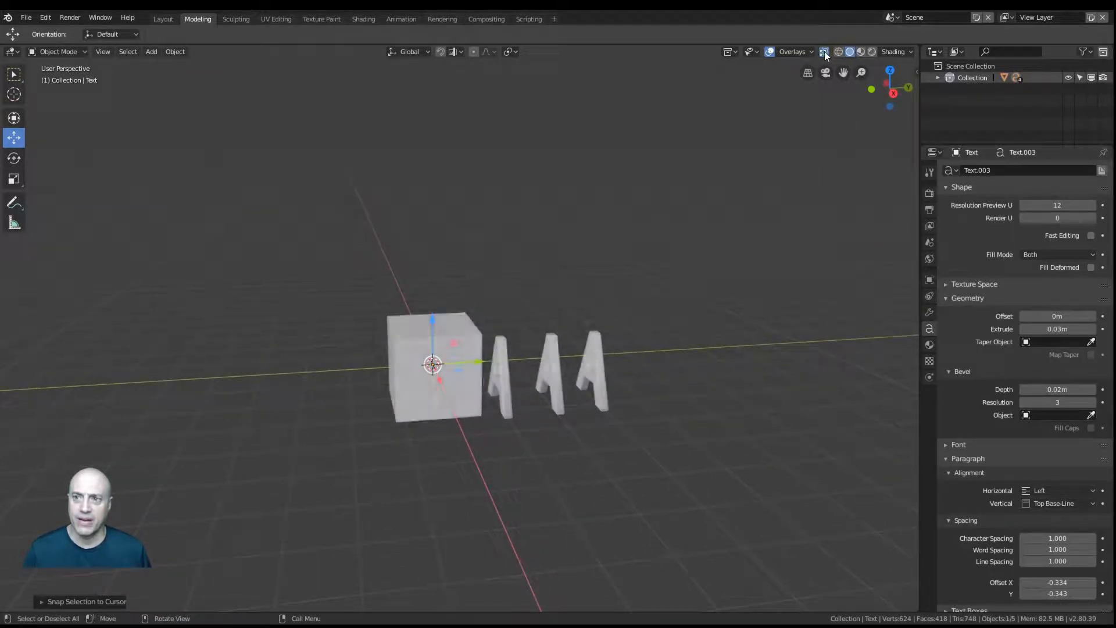
middle_drag(607, 437, 570, 417)
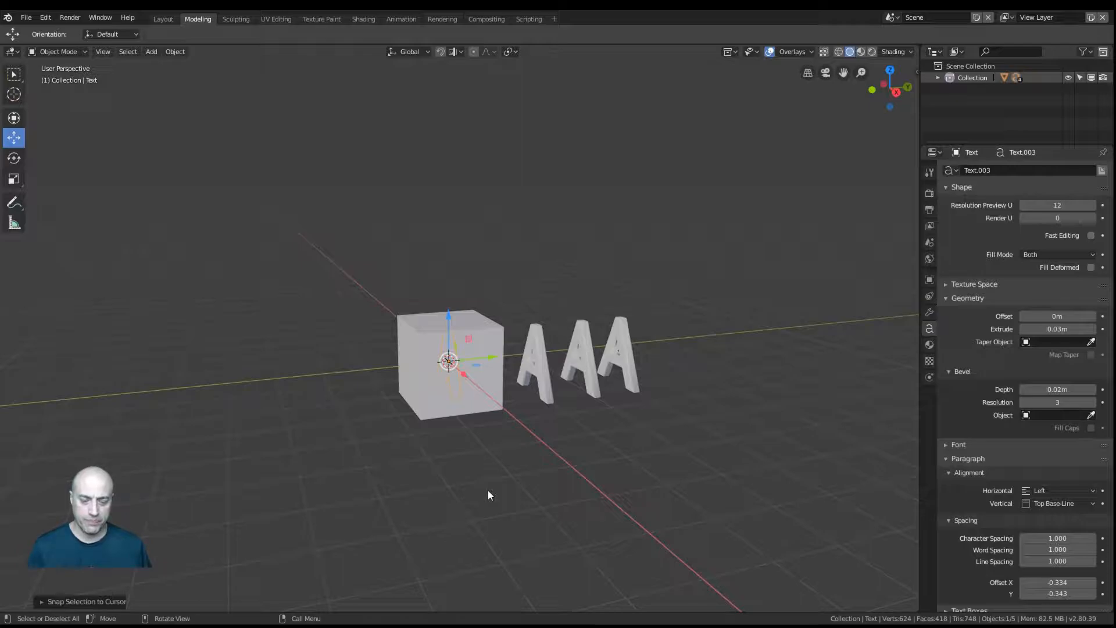
Step: Move the letter A inside the cube 1 m along the global Y axis
middle_drag(598, 448, 552, 428)
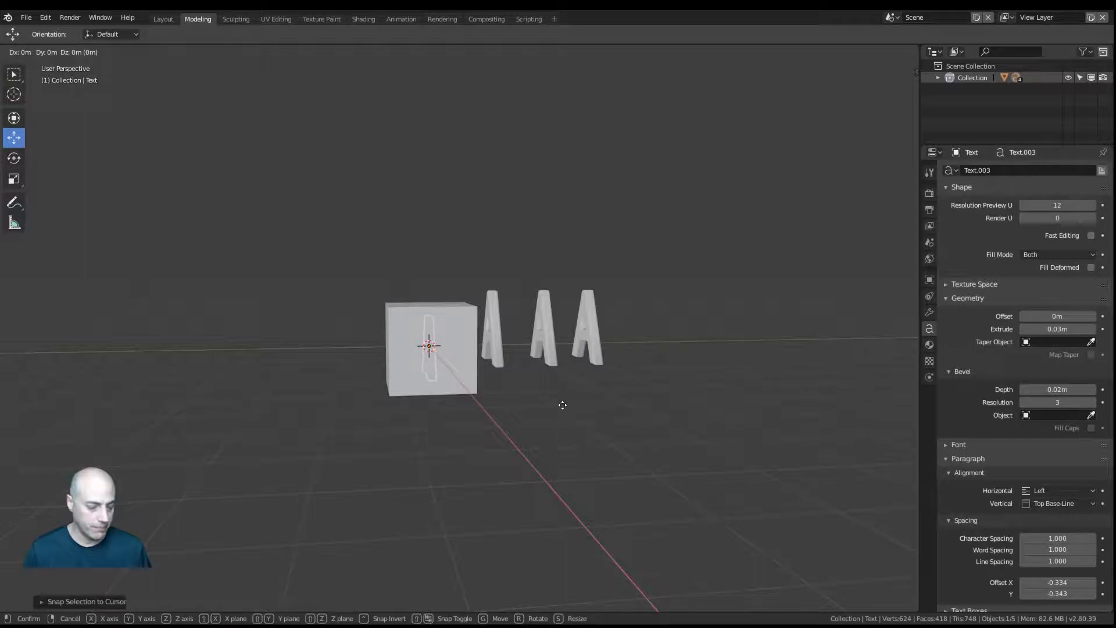
key(y)
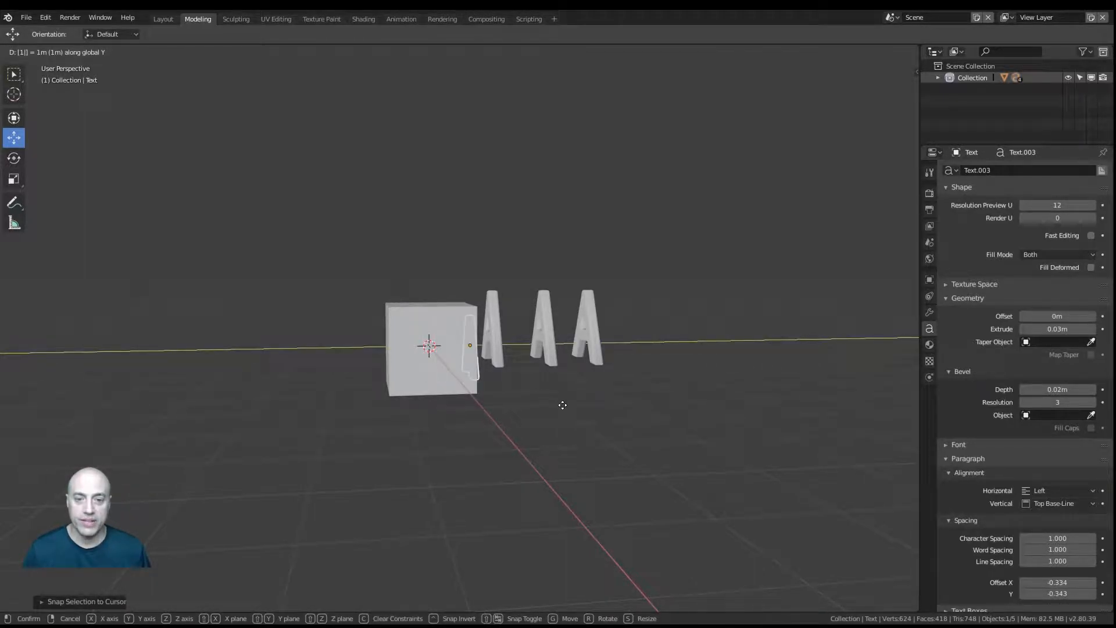
click(563, 405)
Step: Set the origin of the nearest remaining letter A to its center of mass (volume) and snap the letter to the 3D cursor
middle_drag(570, 409, 661, 419)
click(642, 329)
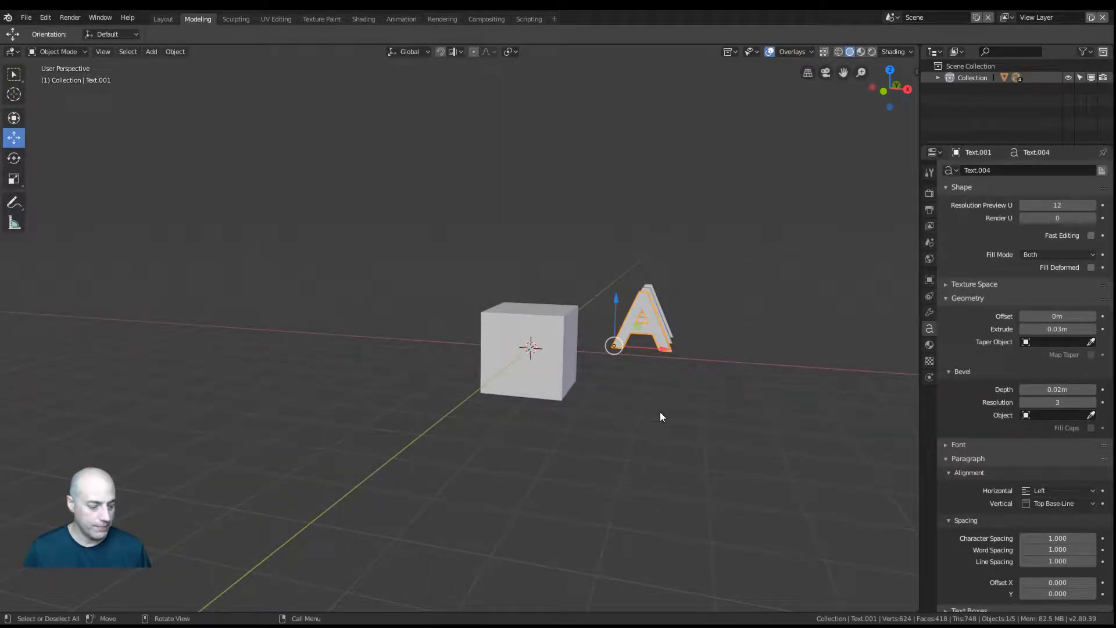
key(shift)
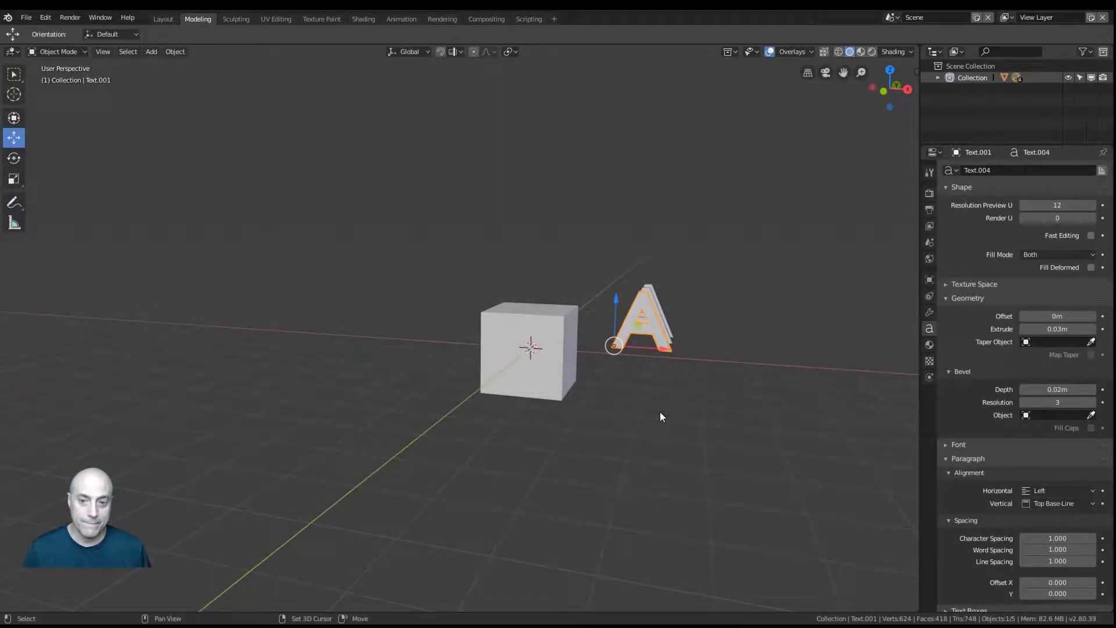
right_click(662, 411)
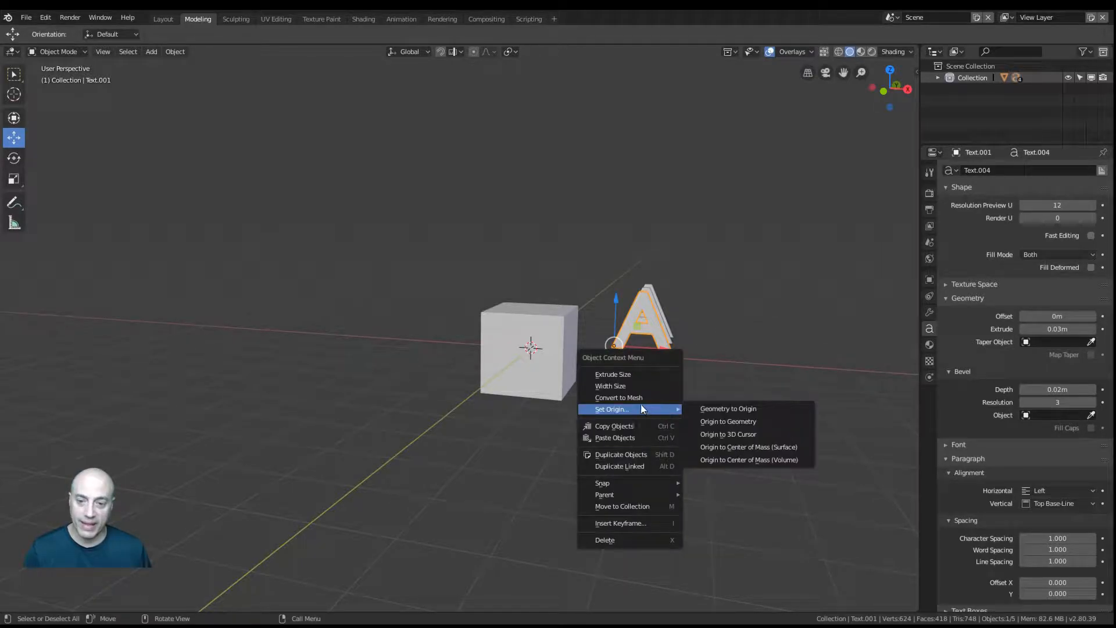
click(731, 459)
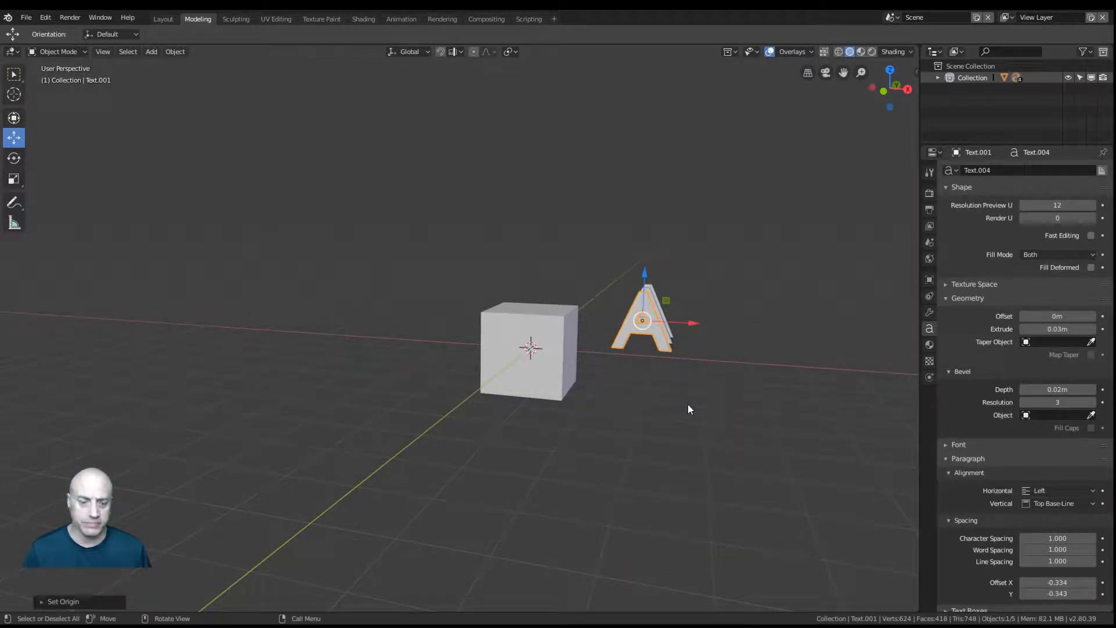
key(shift+s)
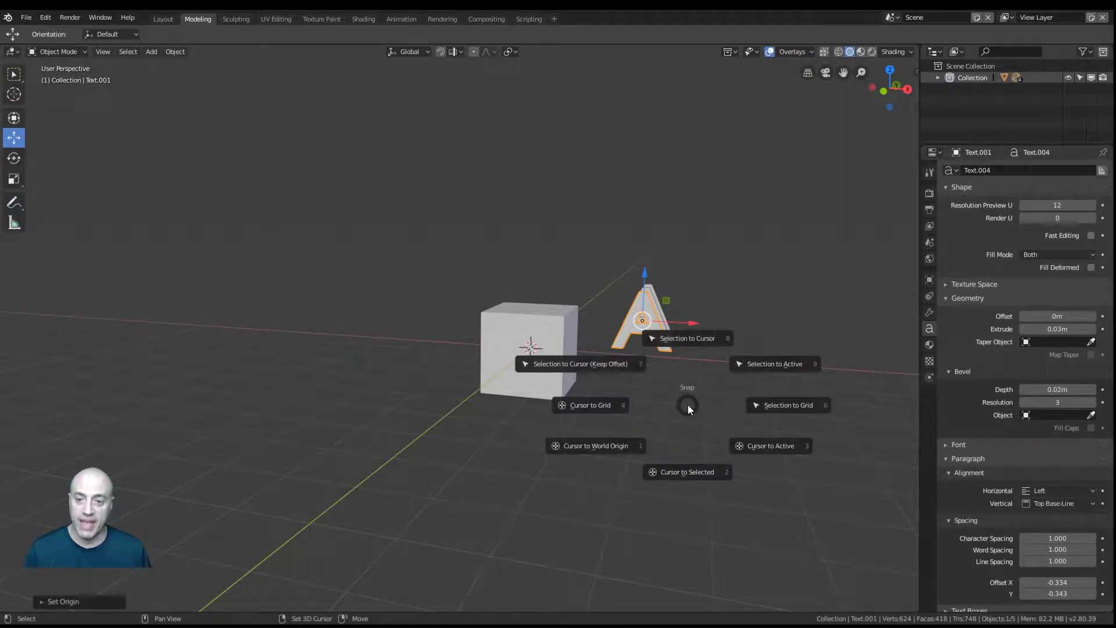
click(691, 337)
Step: Move the centered letter A in the negative global Y direction onto the cube face opposite the first letter
middle_drag(687, 343, 563, 399)
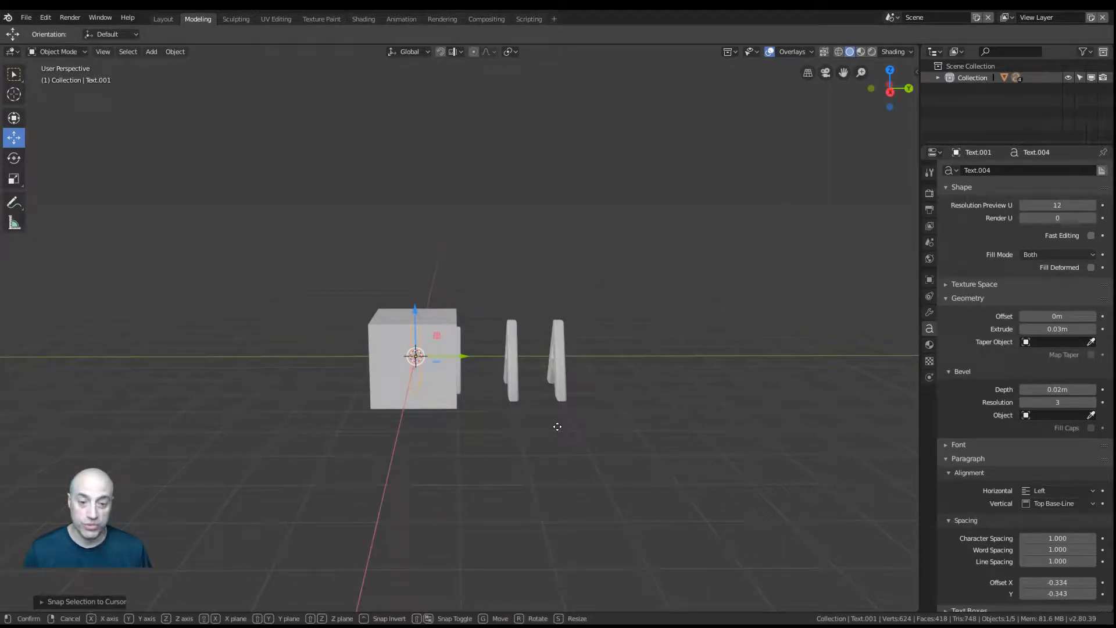
key(g)
key(y)
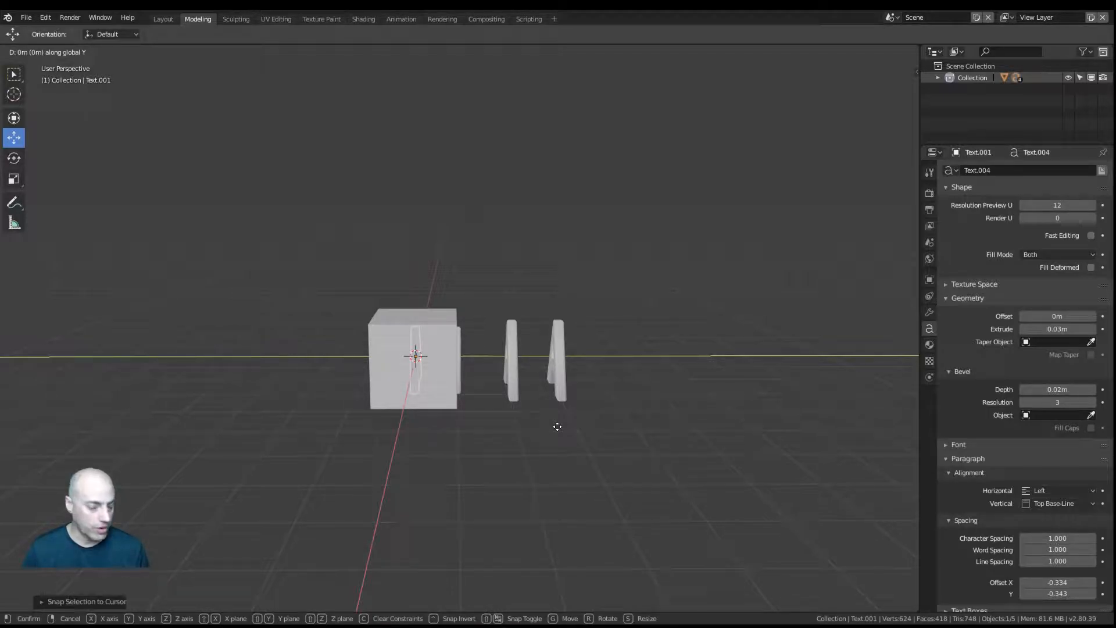
click(557, 427)
mouse_move(556, 426)
middle_down()
mouse_move(563, 439)
mouse_move(619, 426)
mouse_move(615, 441)
mouse_move(538, 441)
mouse_move(552, 430)
middle_up()
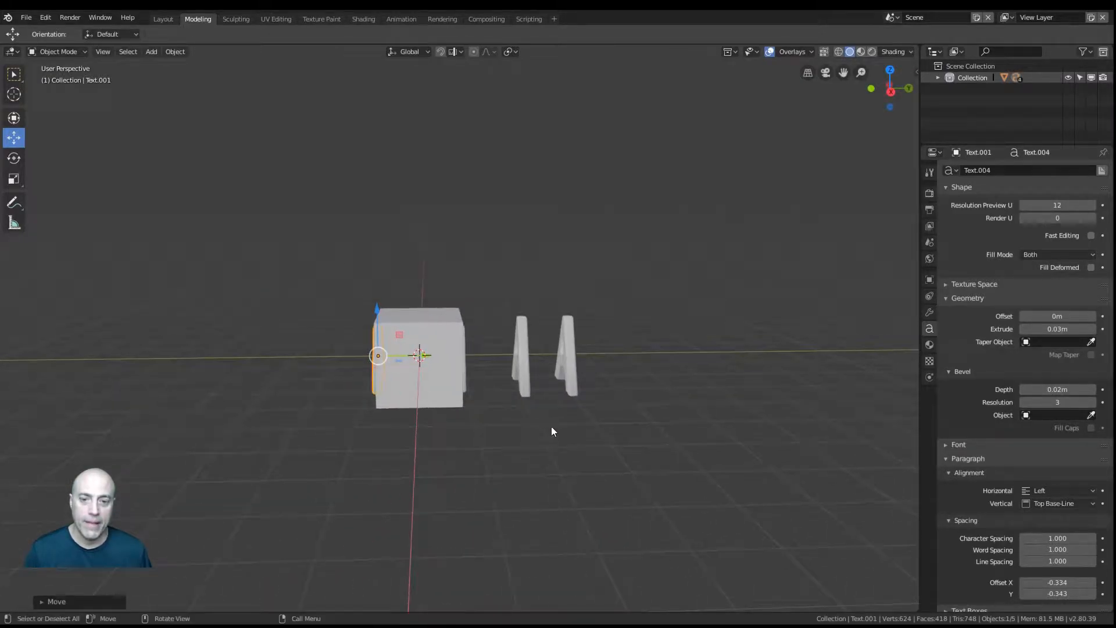
Step: Rotate the loose letter A nearest the cube 90° in the top view
click(524, 345)
middle_drag(605, 457, 593, 511)
key(KP_7)
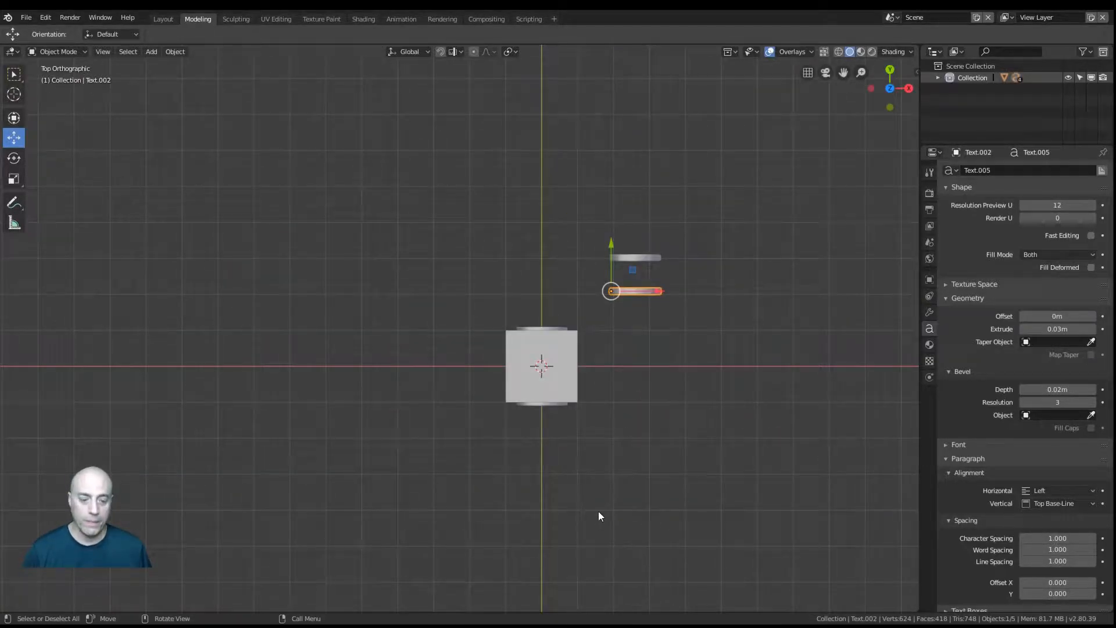
key(r)
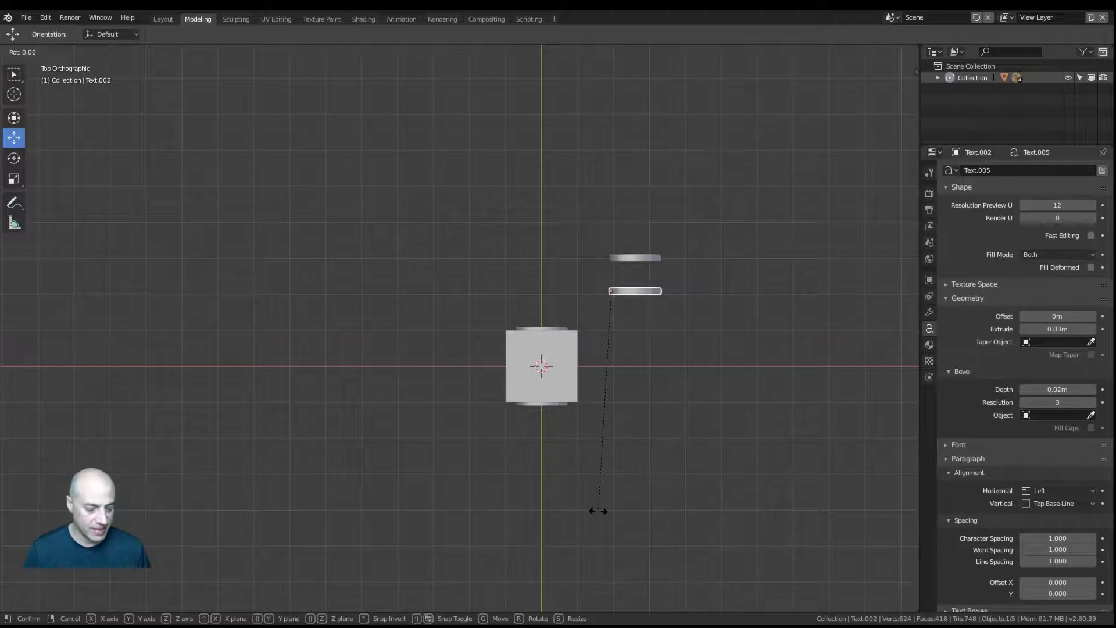
text(90)
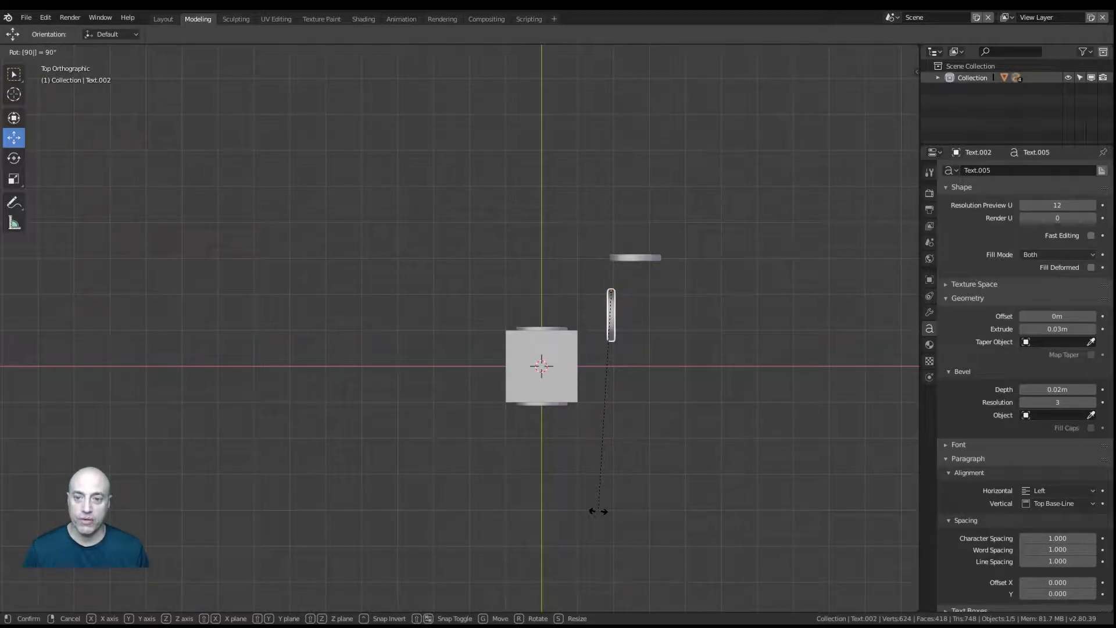
key(Return)
Step: Set the rotated letter A's origin to its center of mass (volume) and snap the letter to the 3D cursor
middle_drag(632, 420, 536, 381)
right_click(540, 383)
mouse_move(547, 386)
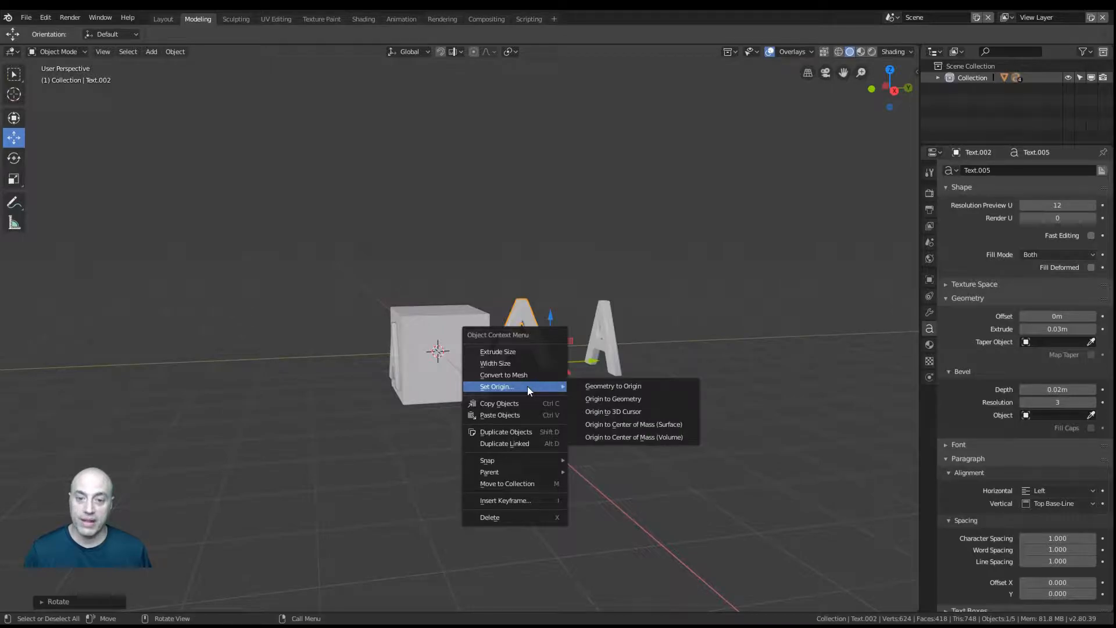
click(629, 437)
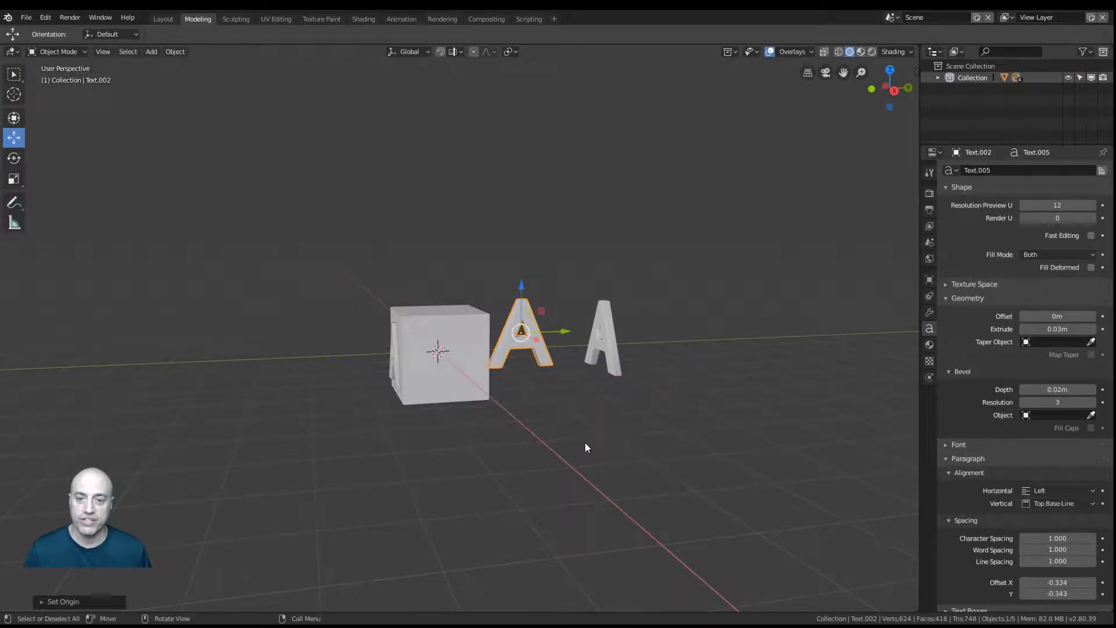
middle_drag(563, 448, 592, 448)
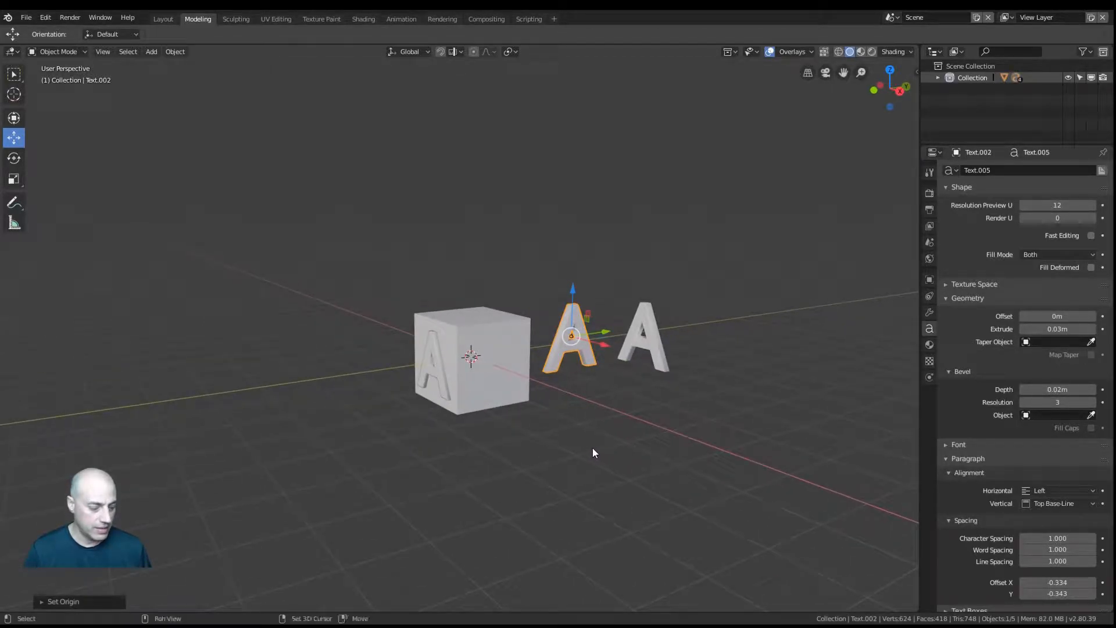
key(shift+s)
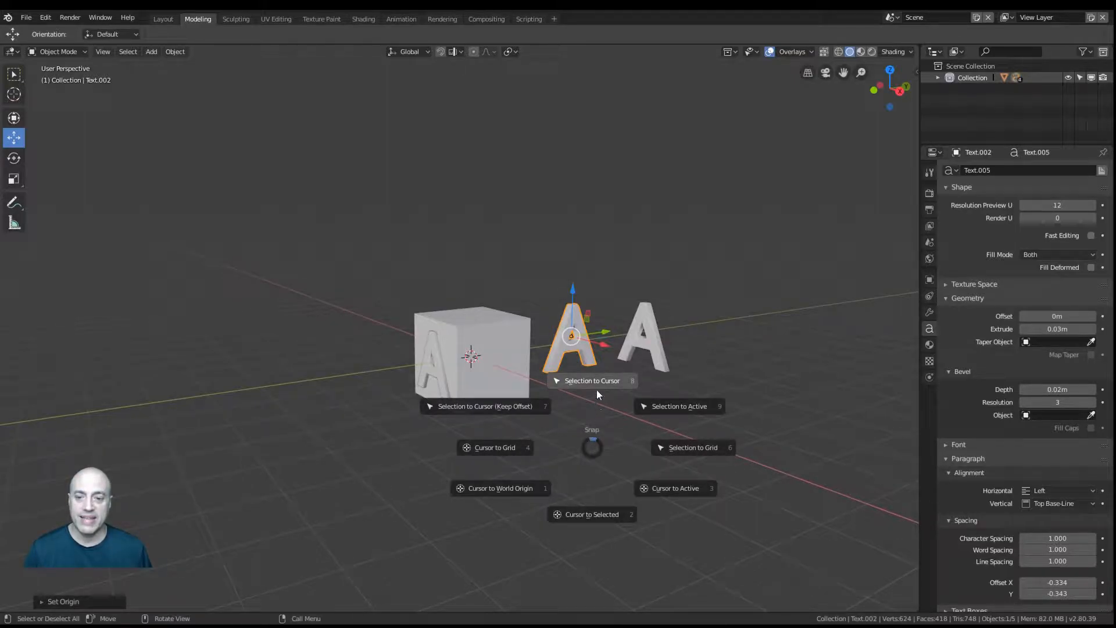
click(596, 379)
Step: Move the rotated letter A inside the cube 1 m along the global X axis
middle_drag(577, 389, 407, 379)
key(KP_1)
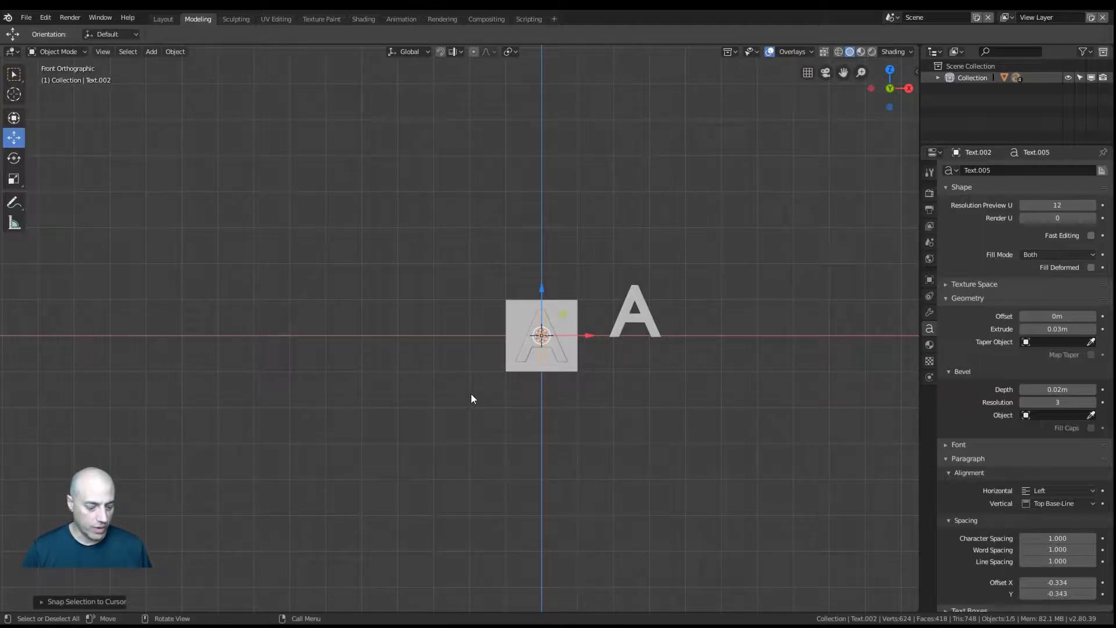
key(g)
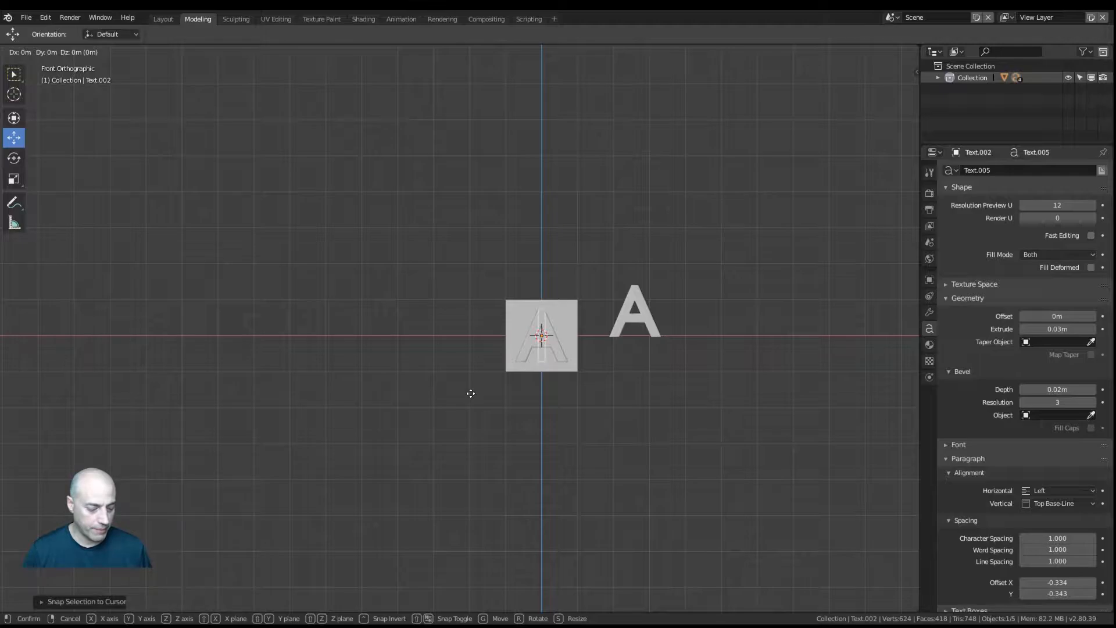
text(x)
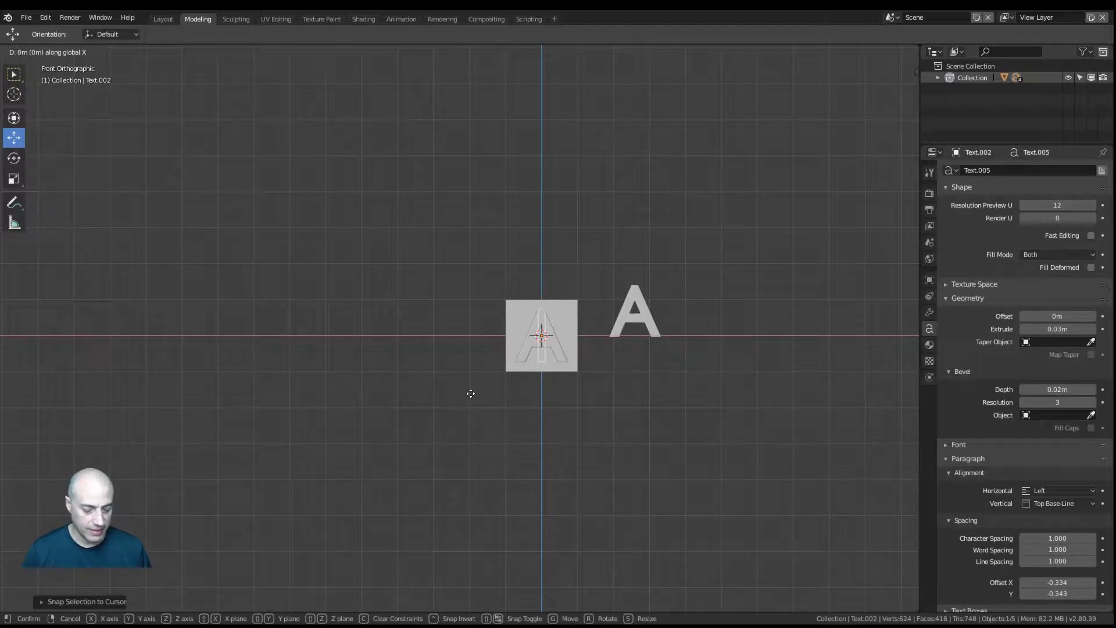
text(1)
key(Return)
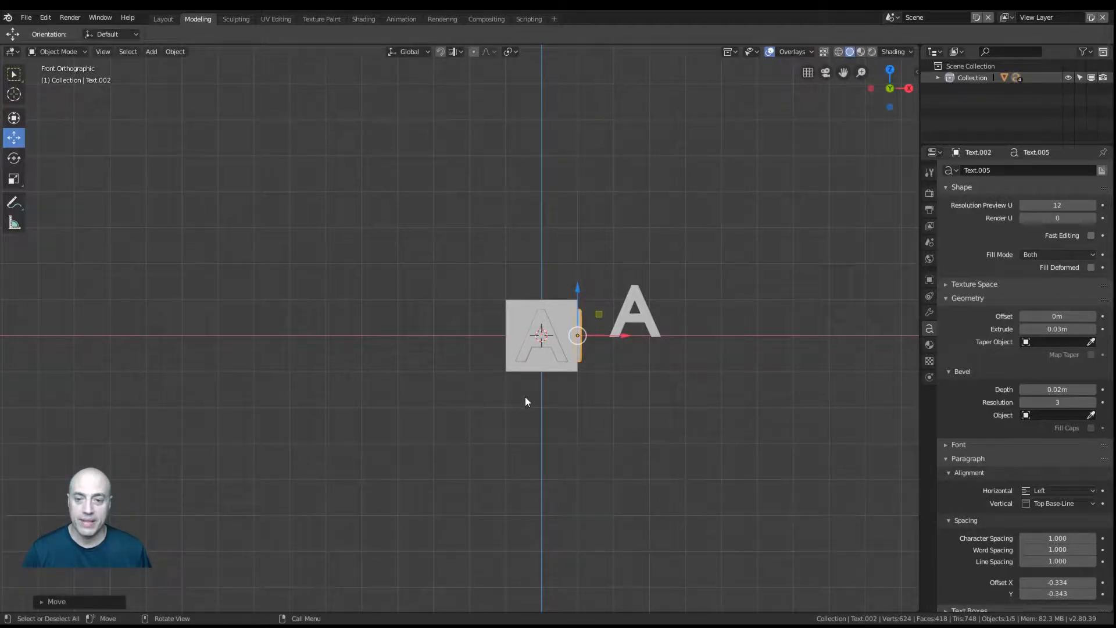
Step: Rotate the last loose letter A 90° in the top view
middle_drag(581, 311, 516, 444)
click(345, 421)
key(KP_7)
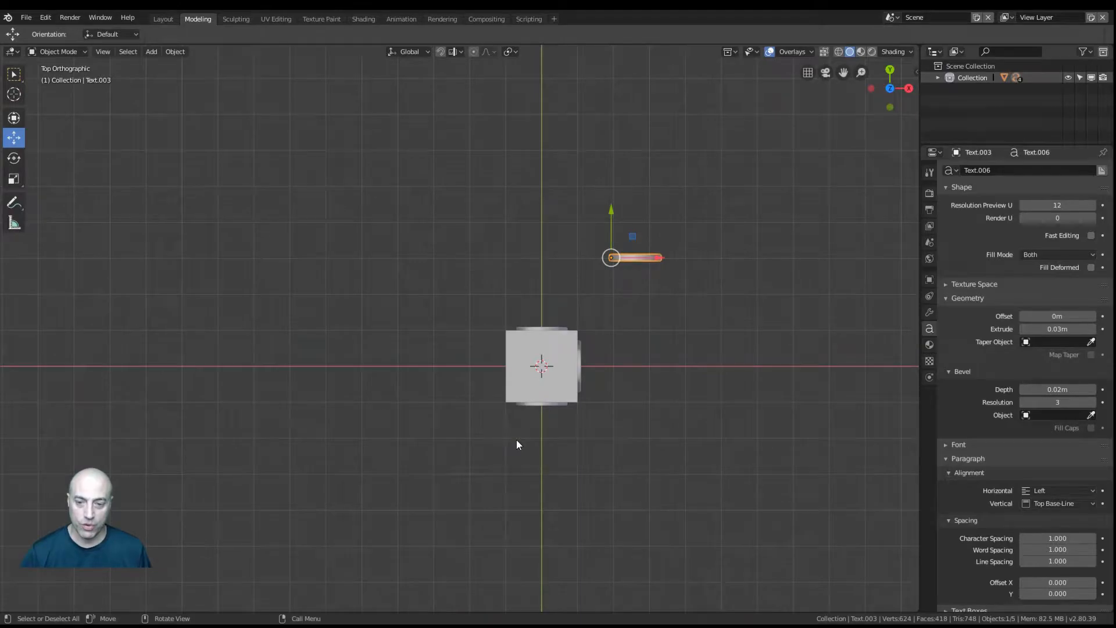
text(r)
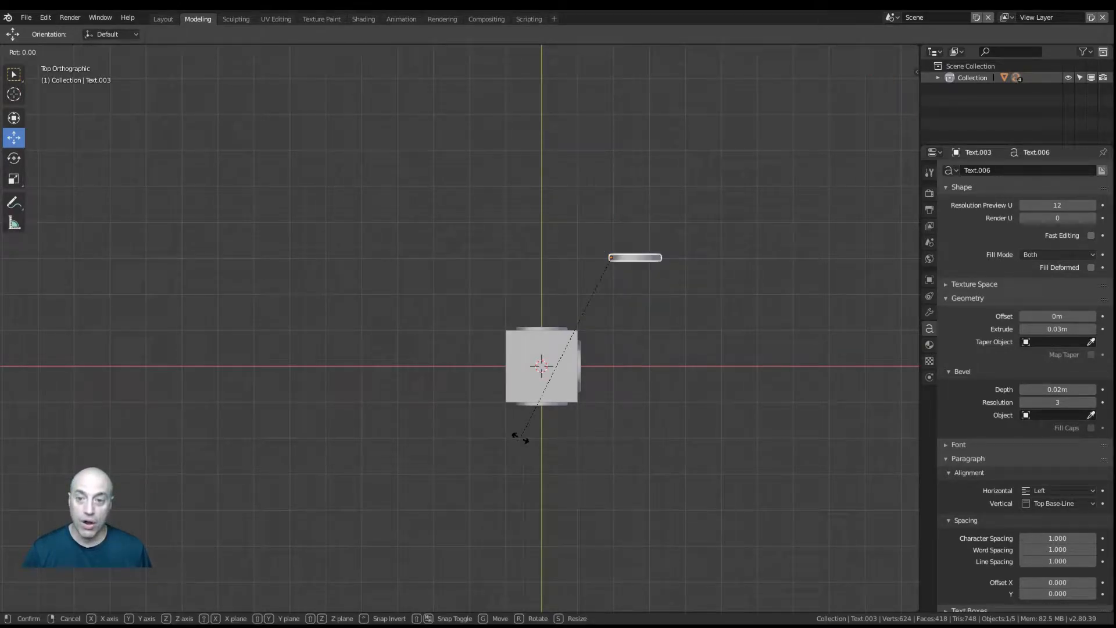
text(90)
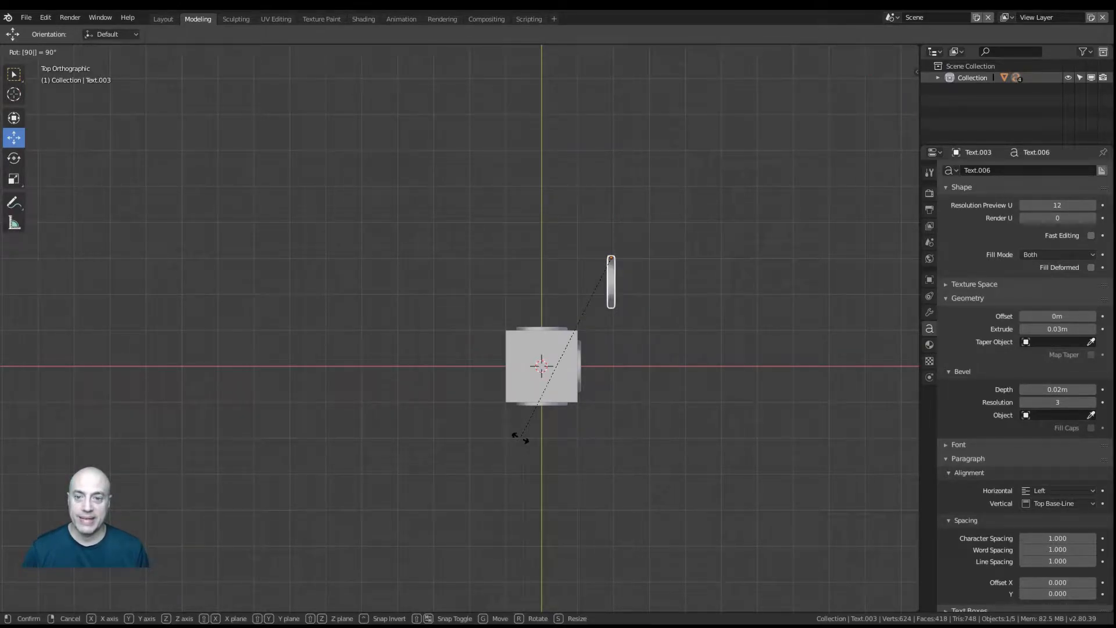
key(Return)
Step: Set the last letter A's origin to its center of mass (volume) and snap the letter to the 3D cursor in the cube
middle_drag(591, 417, 448, 260)
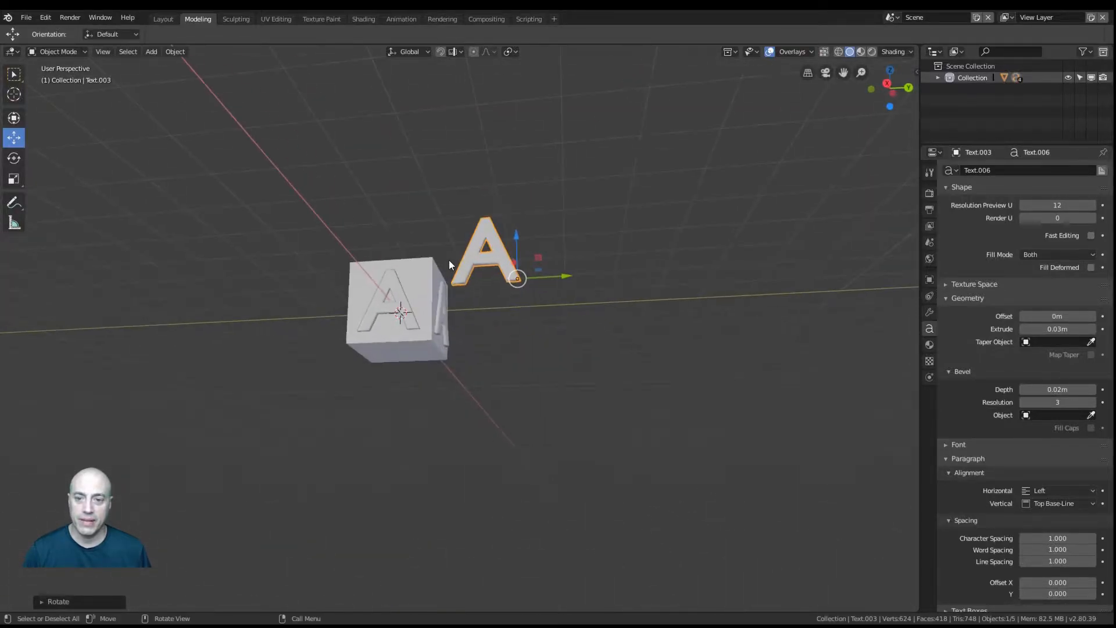
right_click(587, 356)
mouse_move(580, 356)
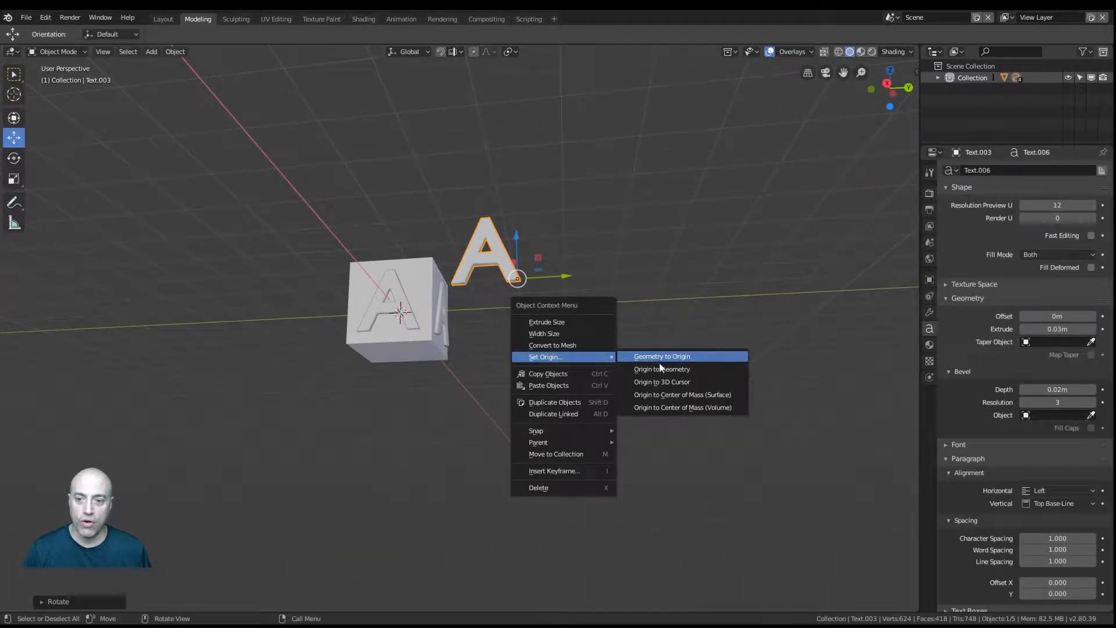
click(665, 406)
mouse_move(614, 386)
middle_down()
mouse_move(606, 403)
mouse_move(626, 421)
mouse_move(543, 402)
mouse_move(612, 420)
mouse_move(668, 406)
mouse_move(605, 357)
mouse_move(623, 394)
mouse_move(601, 394)
mouse_move(636, 412)
mouse_move(667, 411)
mouse_move(612, 371)
middle_up()
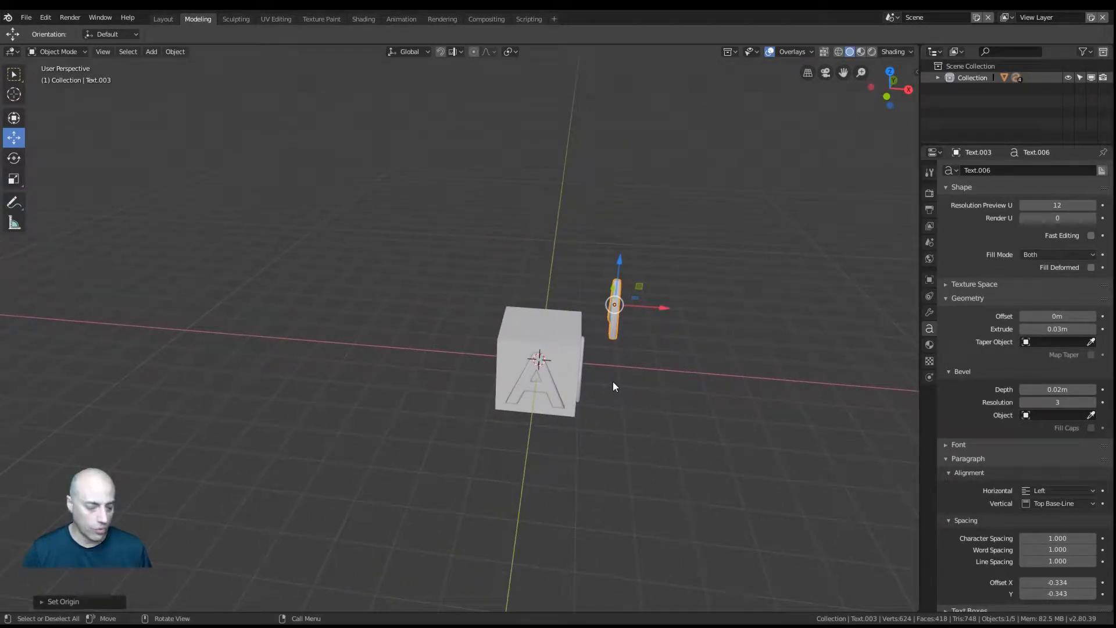
key(shift+s)
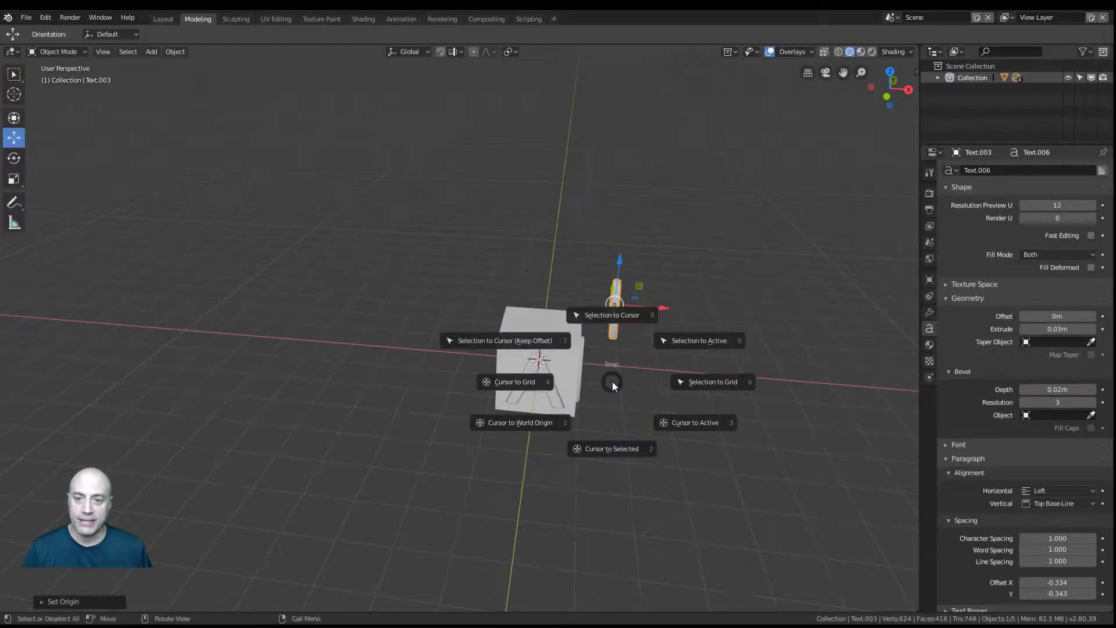
click(607, 315)
Step: Move the last letter A inside the cube -1 m along the X axis
mouse_move(603, 346)
middle_down()
mouse_move(645, 344)
mouse_move(612, 296)
mouse_move(594, 334)
middle_up()
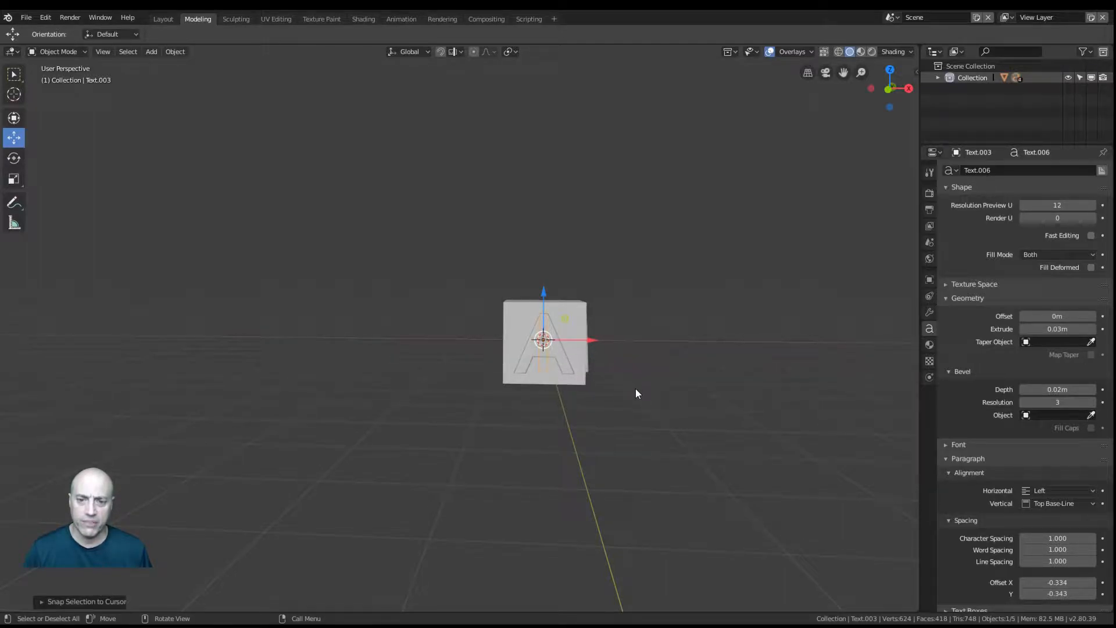
key(g)
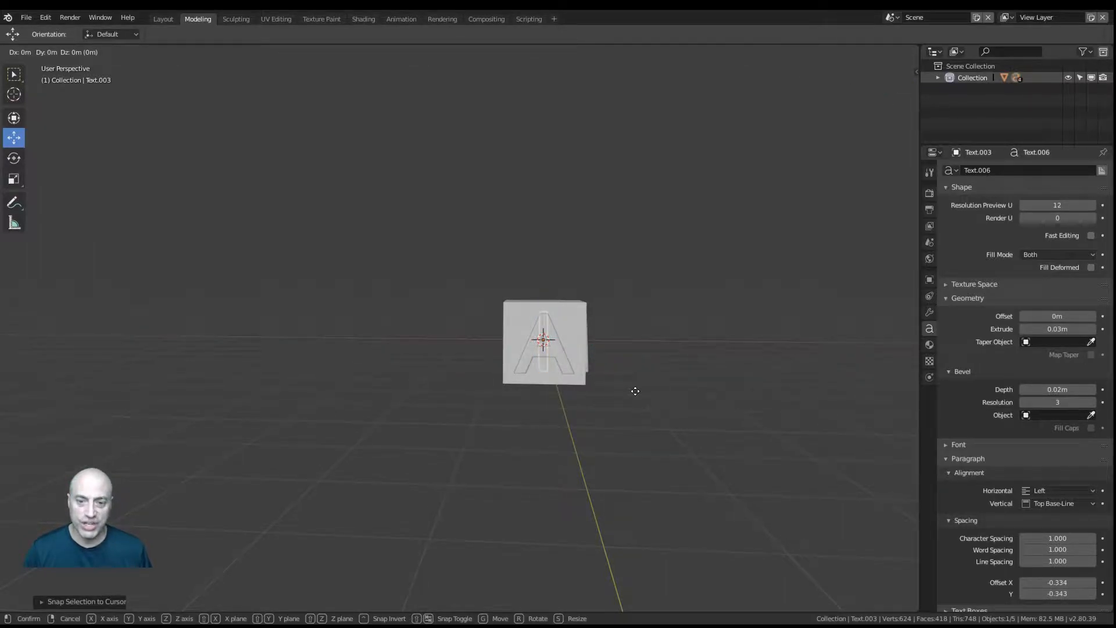
text(x: [-(1)
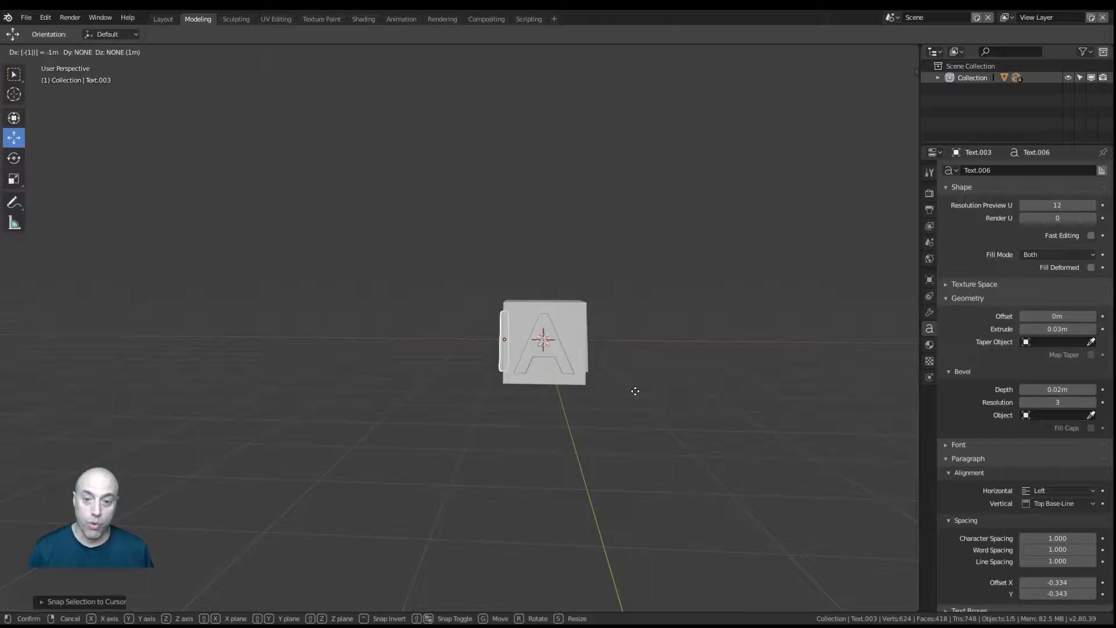
key(Return)
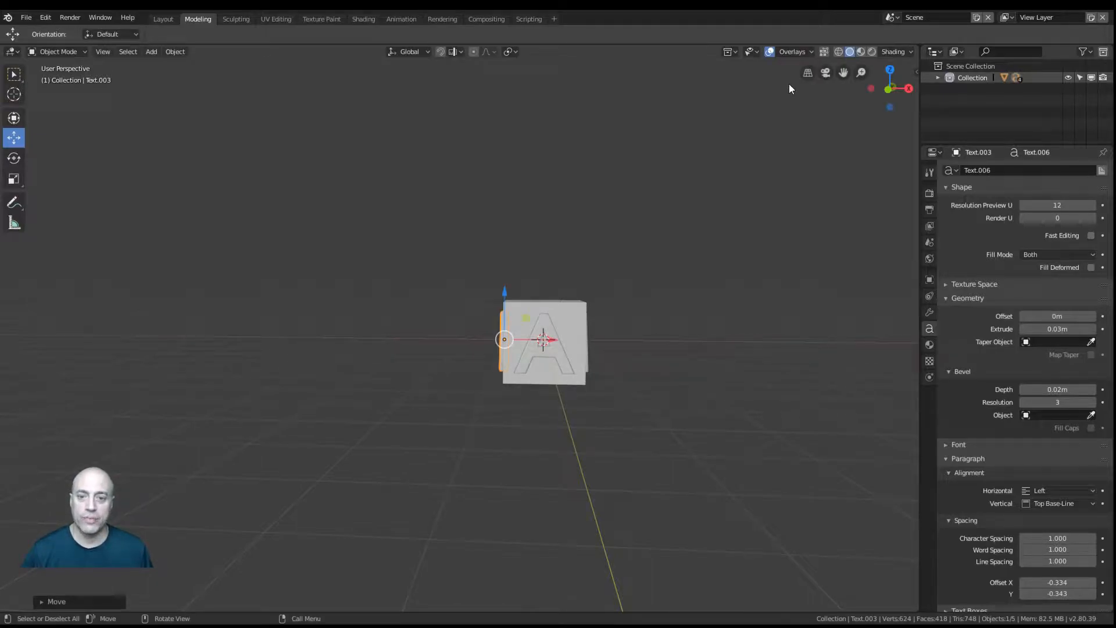
Step: Try moving a letter A and the cube upward along Z as separate objects, cancelling the moves
middle_drag(676, 346, 520, 329)
click(390, 347)
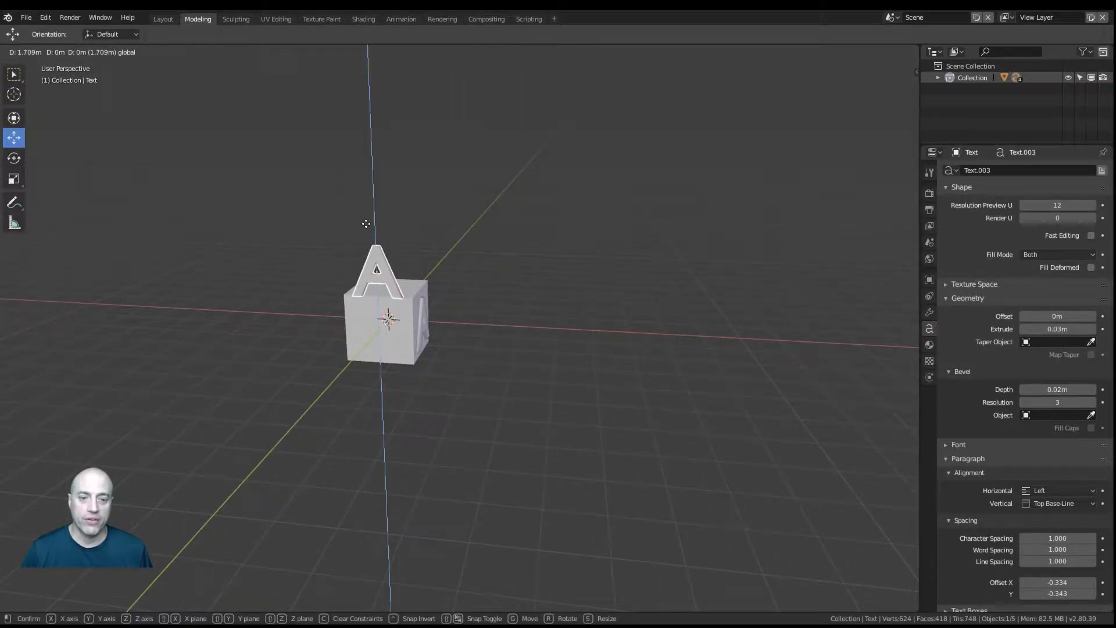
click(408, 303)
click(406, 294)
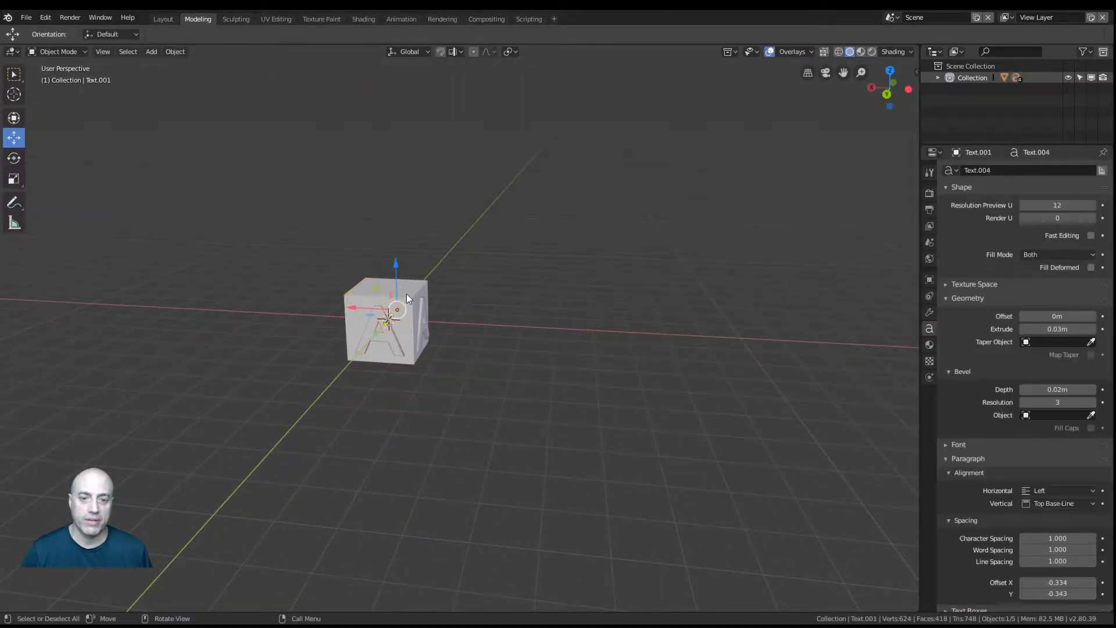
click(403, 286)
drag(386, 272, 379, 254)
right_click(379, 254)
middle_drag(470, 258, 492, 240)
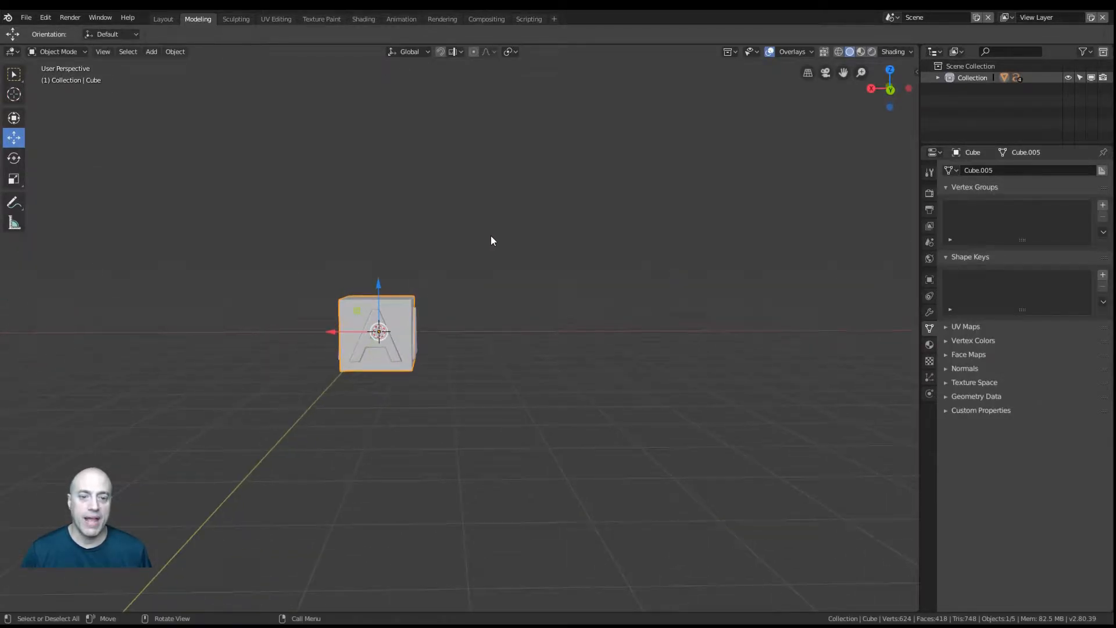
click(175, 52)
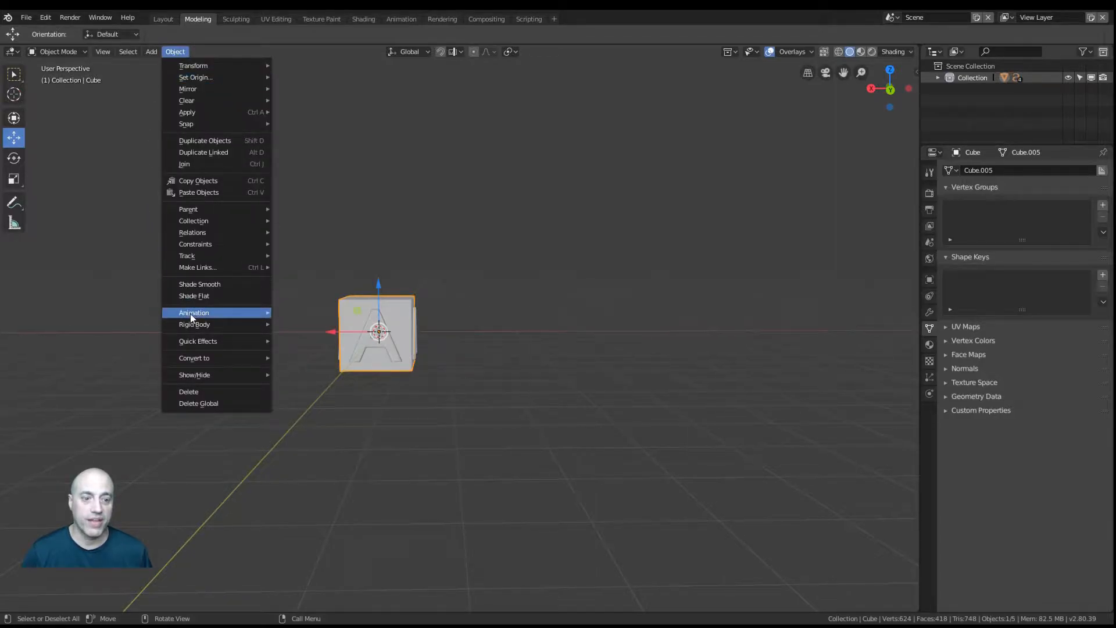
mouse_move(197, 359)
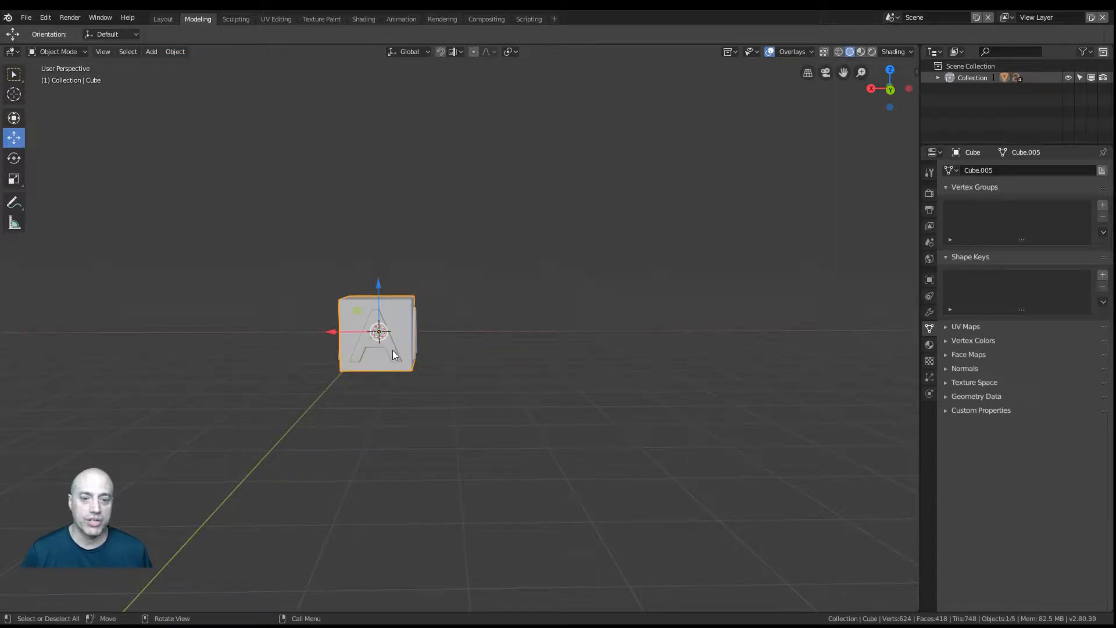
Step: Convert the letter A on the facing side of the cube from text to a mesh
click(393, 352)
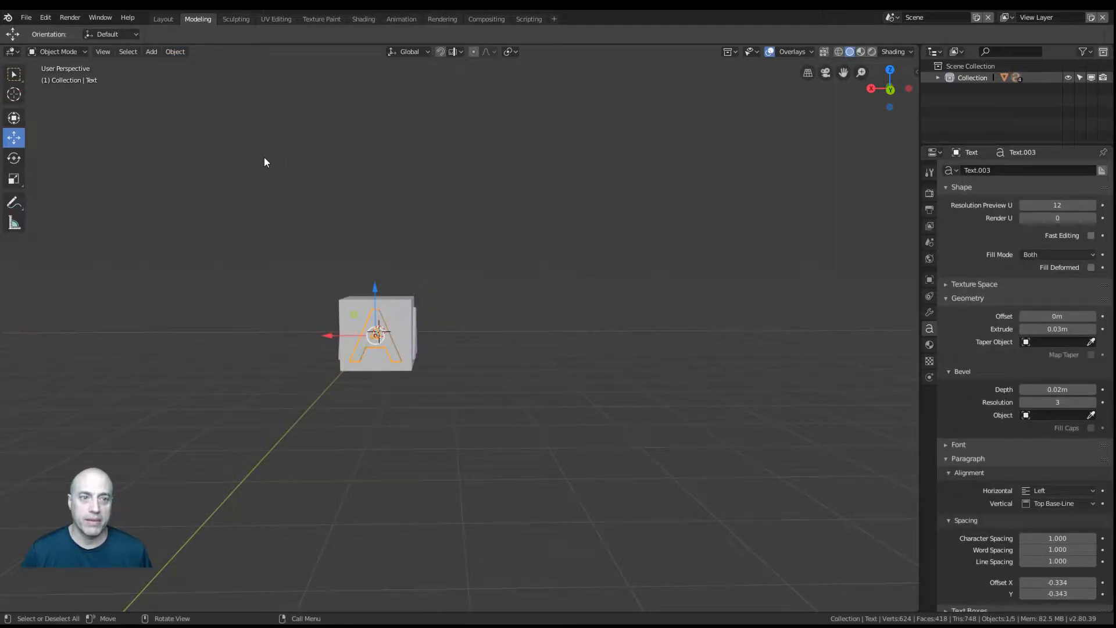
click(177, 53)
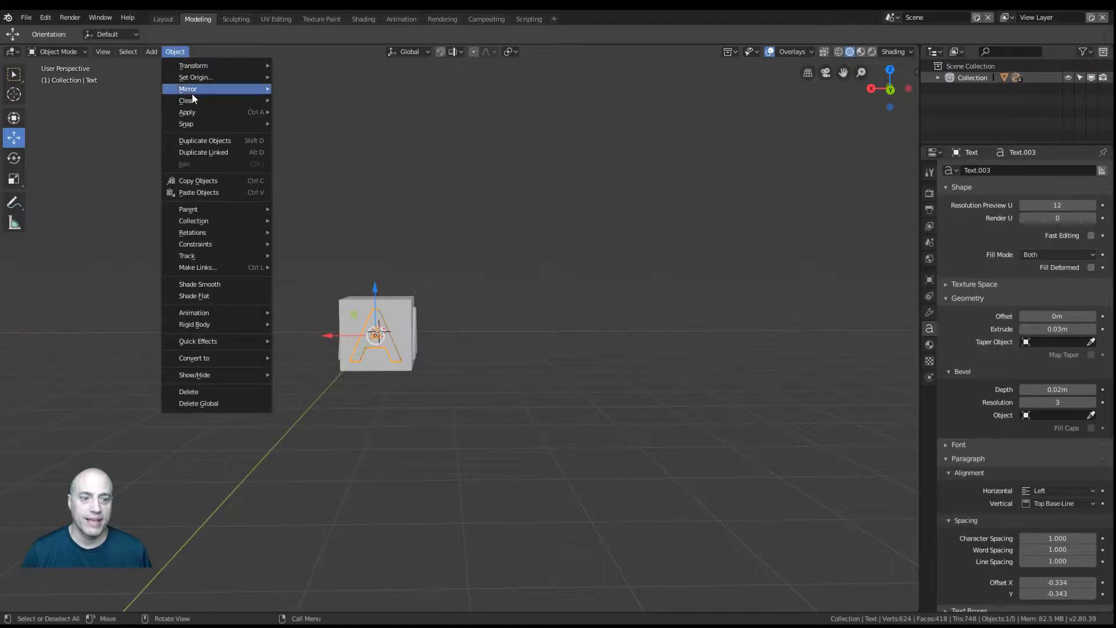
mouse_move(184, 358)
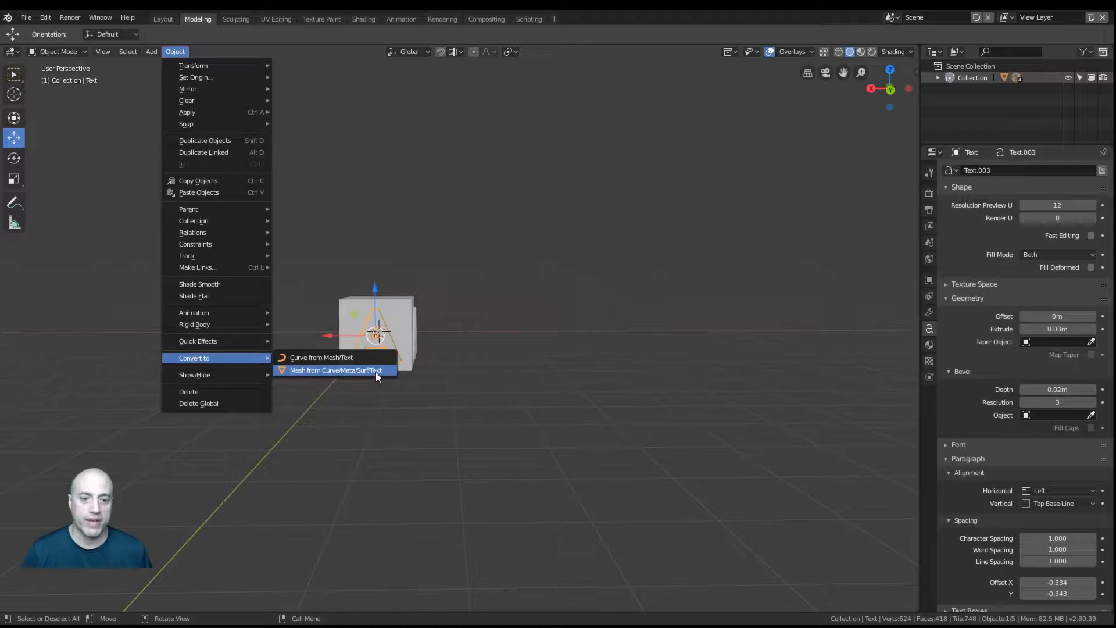
click(330, 370)
middle_drag(481, 338, 532, 364)
key(Tab)
key(Tab)
Step: Select the three remaining text letters A around the cube and convert them to meshes
click(491, 333)
shift+click(532, 364)
middle_drag(605, 359, 620, 337)
shift+click(489, 373)
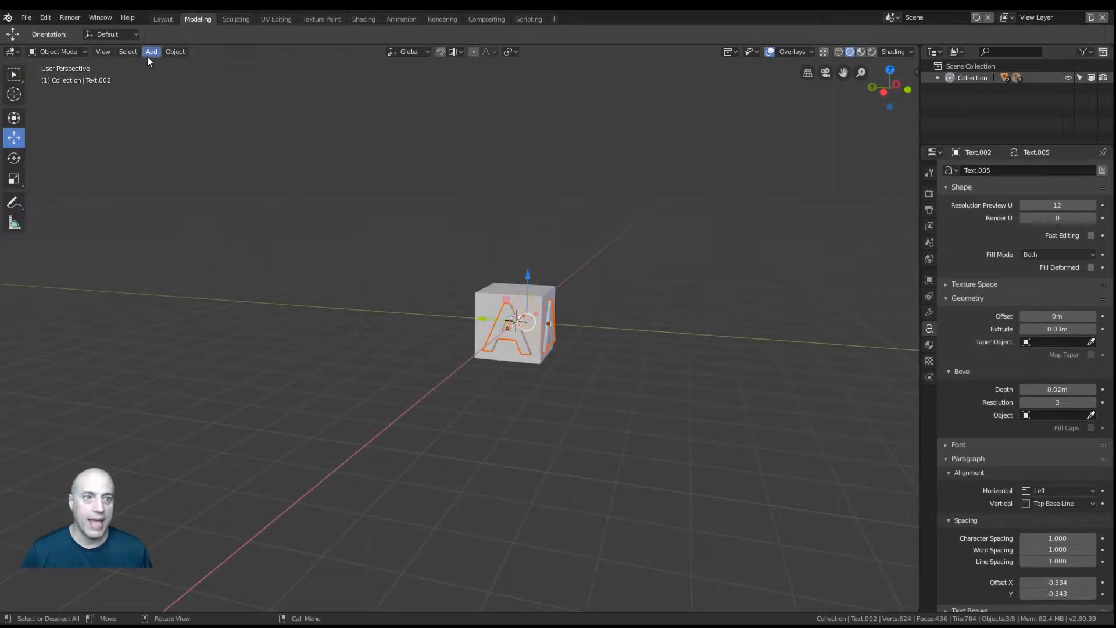
click(175, 51)
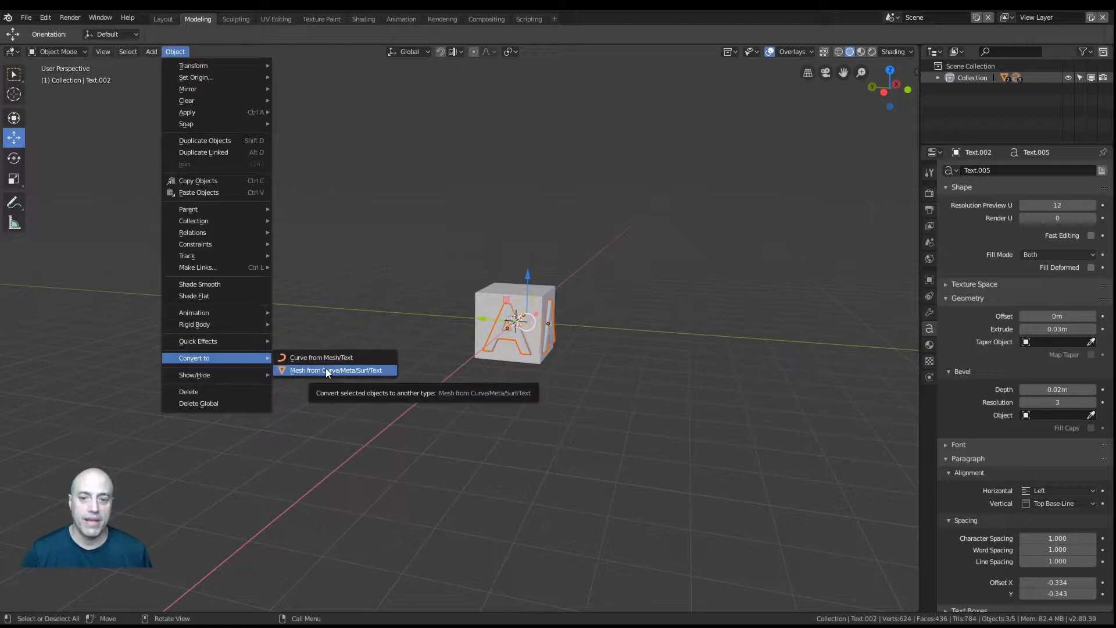
click(326, 370)
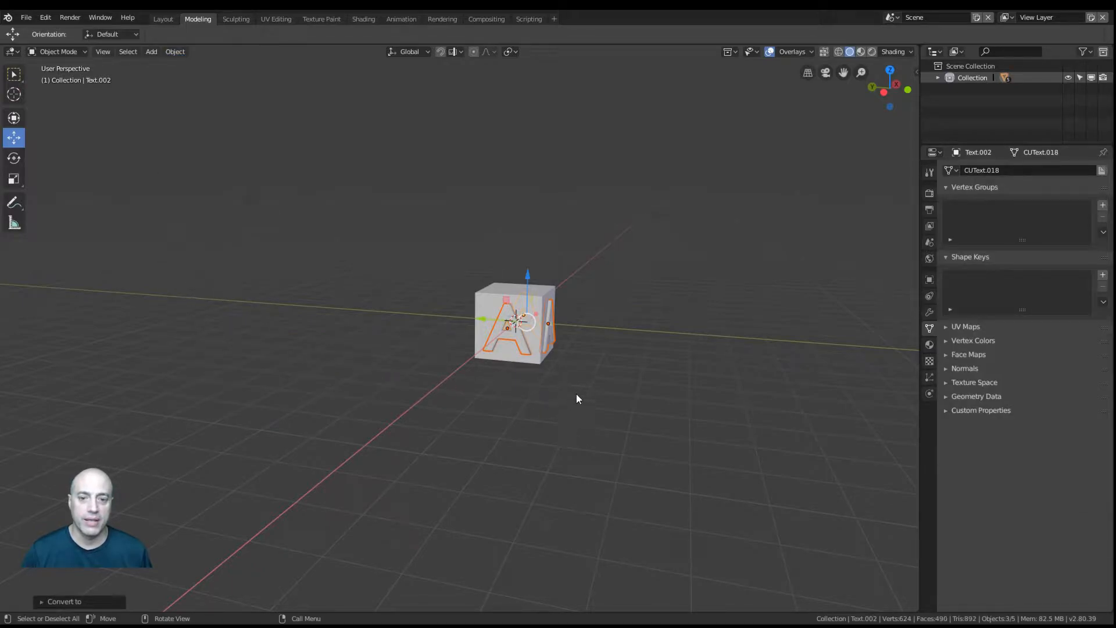
Step: Examine the converted letters in Edit Mode from different sides to check their mesh geometry
key(Tab)
middle_drag(584, 333, 401, 350)
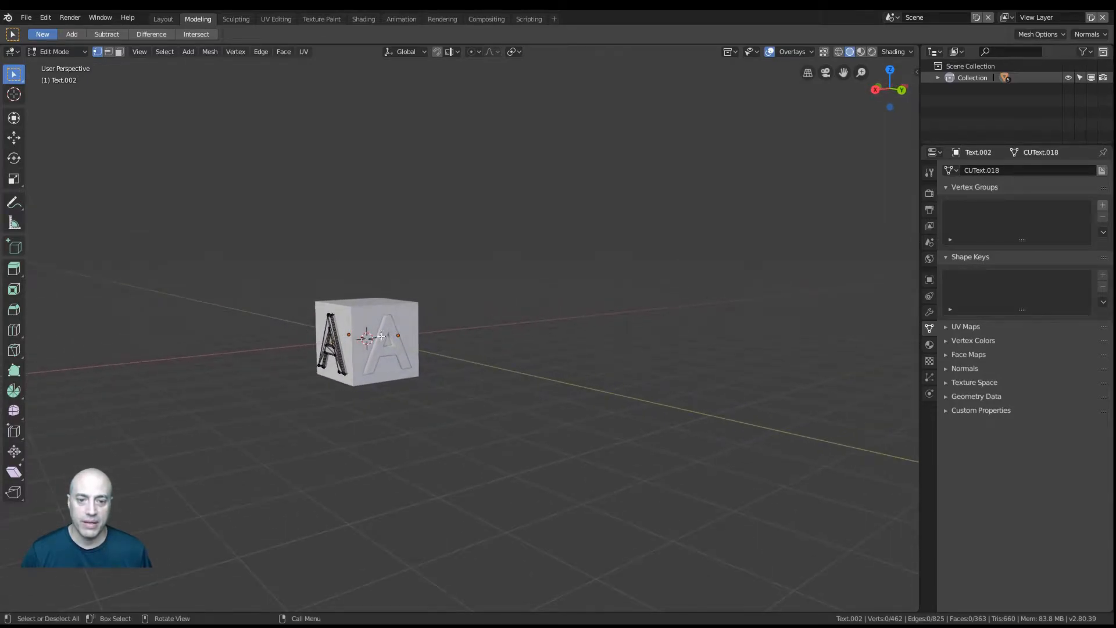
key(Tab)
click(374, 366)
key(Tab)
key(Tab)
click(467, 367)
middle_drag(457, 359, 519, 339)
Step: Add a Boolean modifier to the cube and set its operation to Union
click(508, 341)
middle_drag(639, 332, 755, 293)
click(930, 312)
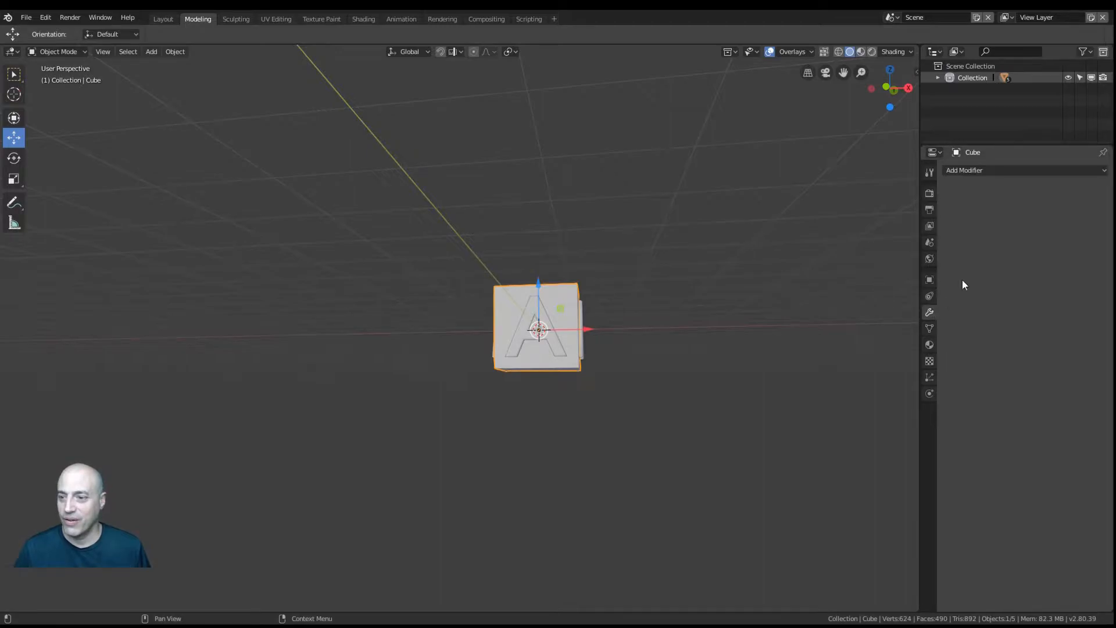
click(972, 170)
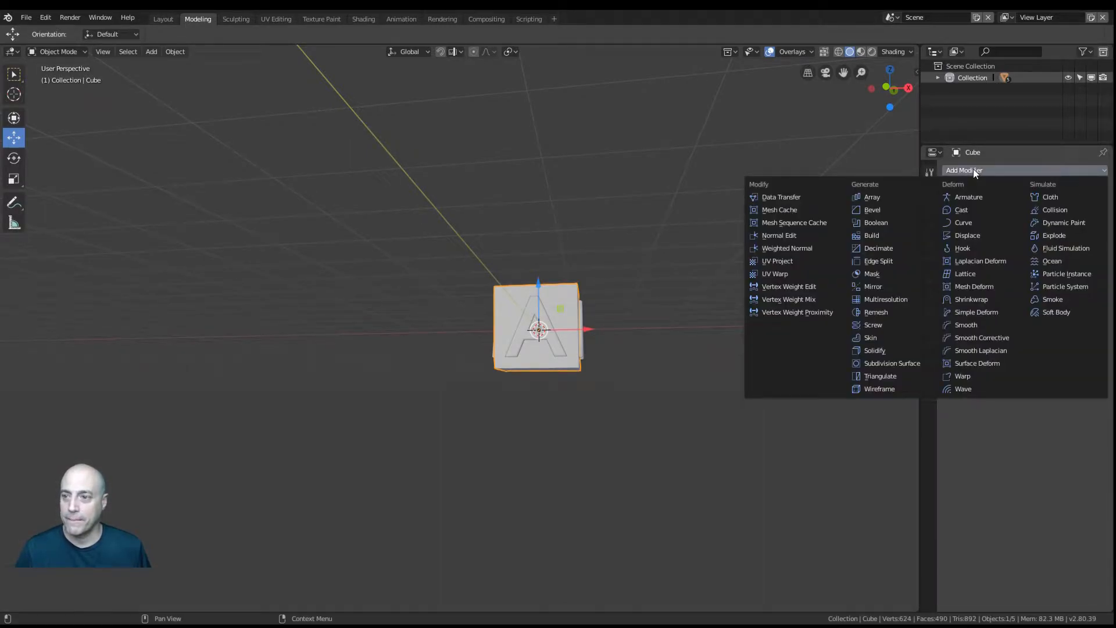
click(881, 224)
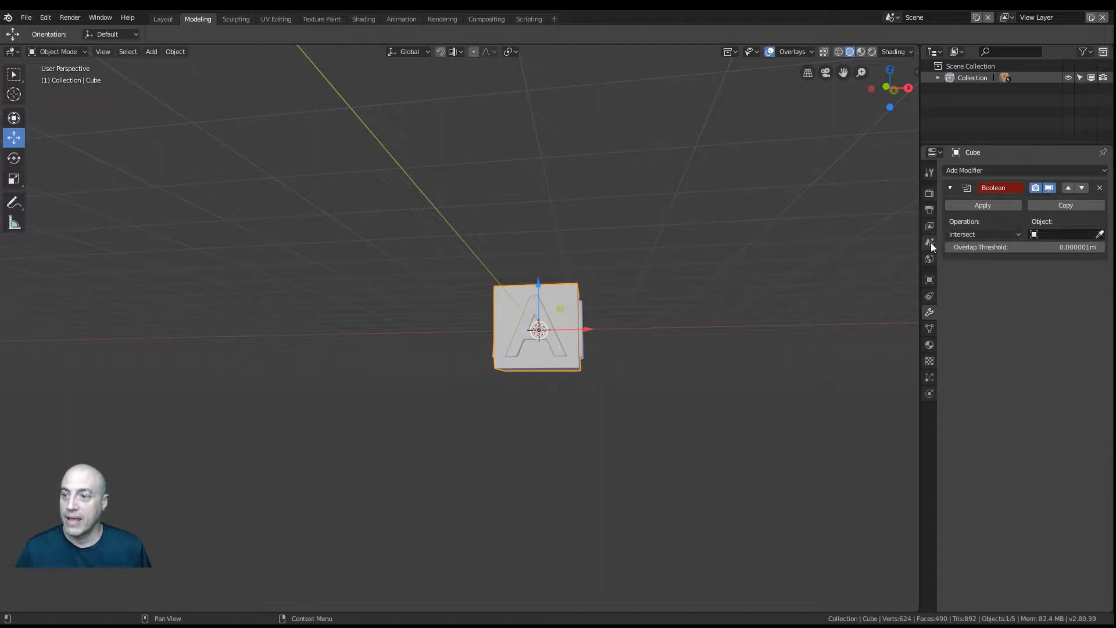
click(974, 236)
click(957, 208)
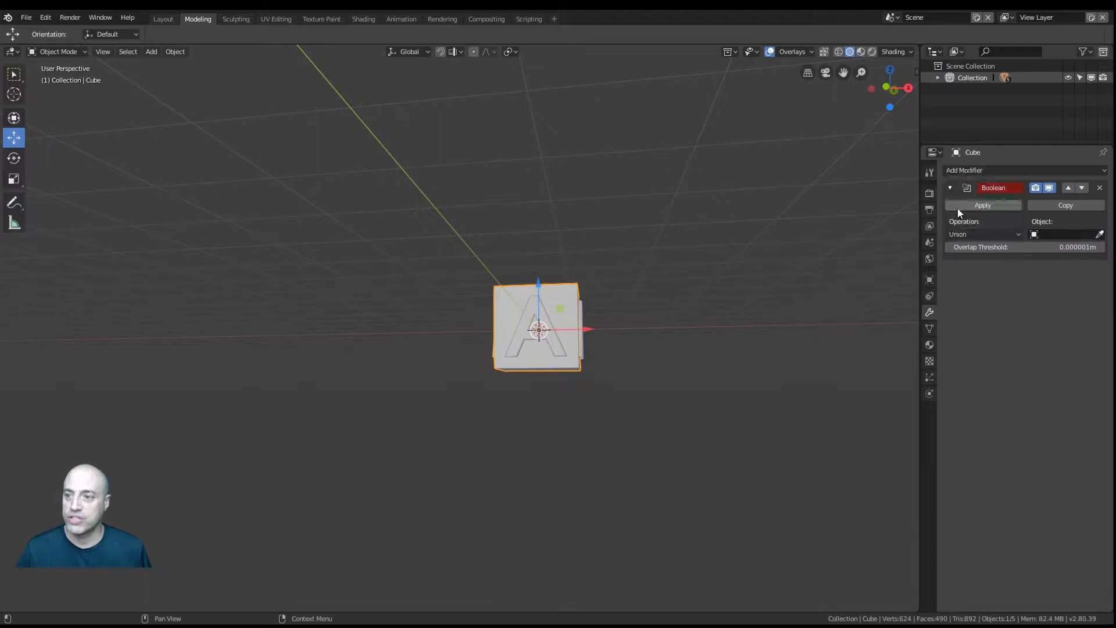
Step: Pick the letter A Text.001 as the cube's Boolean object and apply the modifier
click(1099, 235)
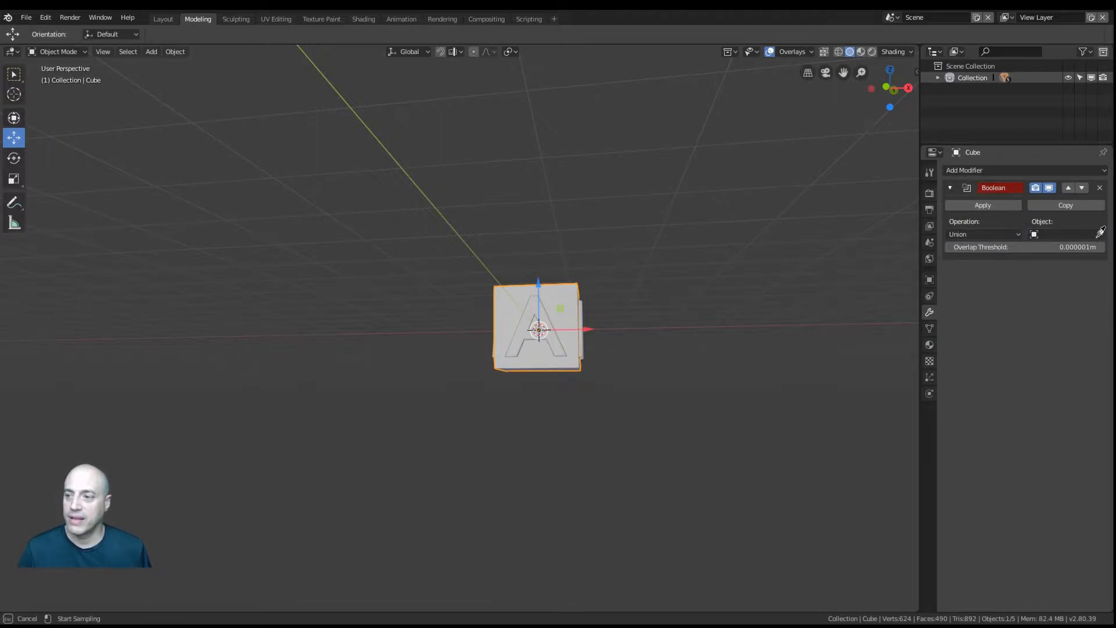
click(516, 347)
middle_drag(698, 351, 700, 359)
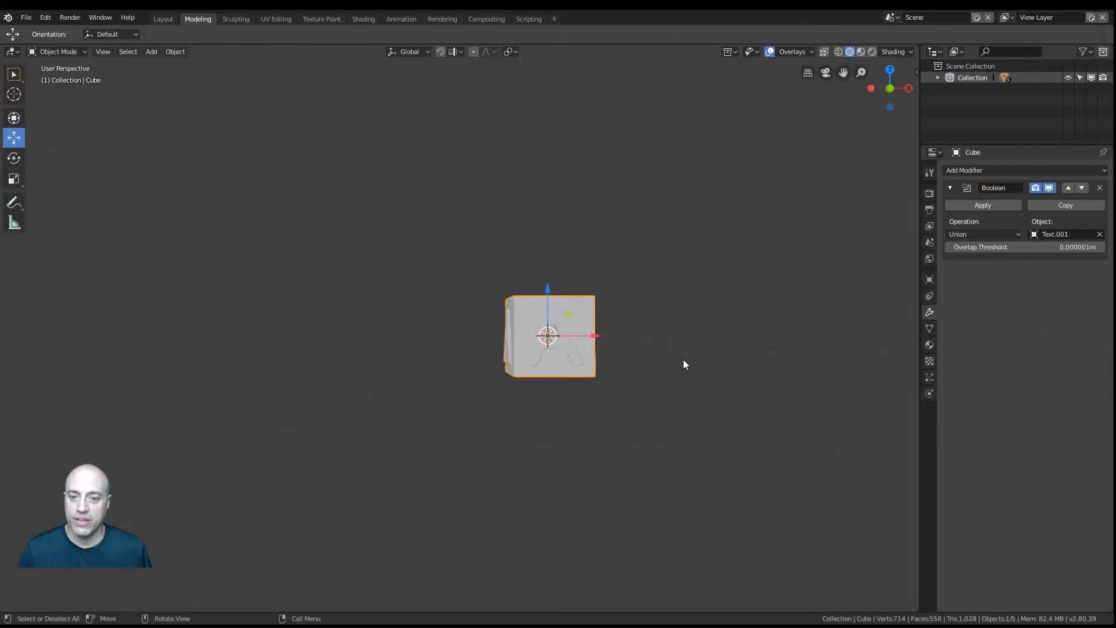
scroll(571, 364, up, 5)
mouse_move(629, 363)
middle_down()
mouse_move(618, 364)
mouse_move(625, 374)
middle_up()
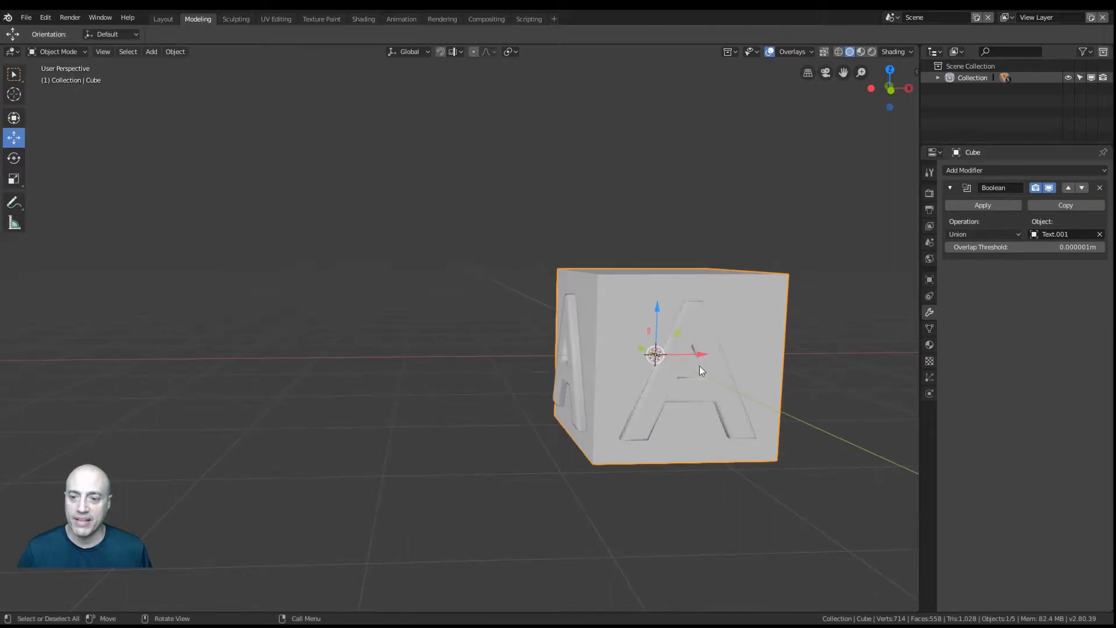
middle_drag(827, 331, 819, 324)
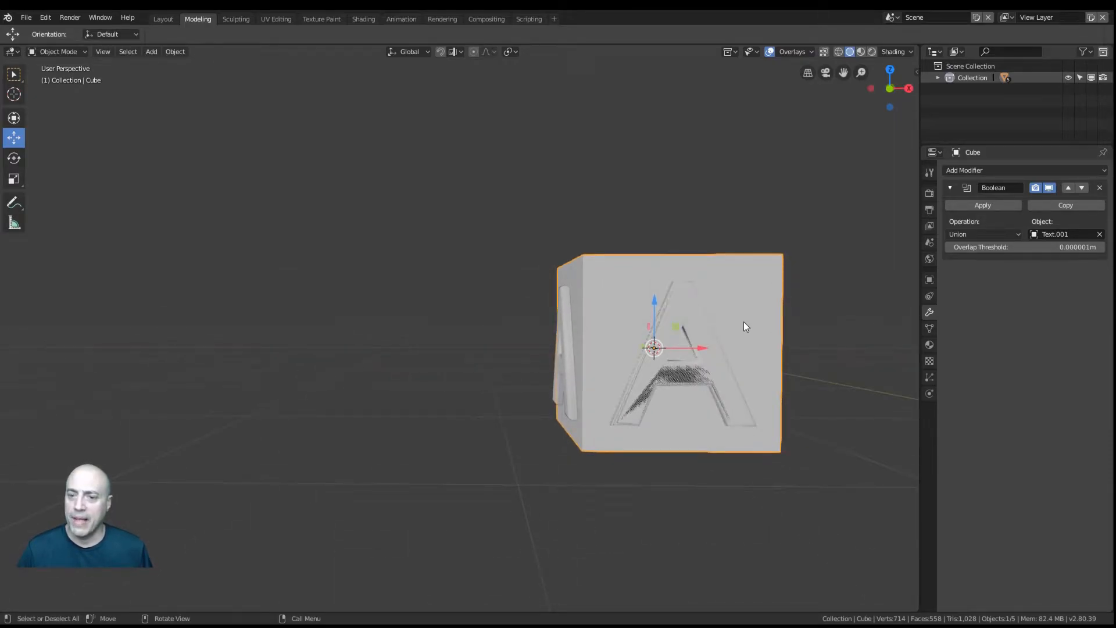
click(971, 205)
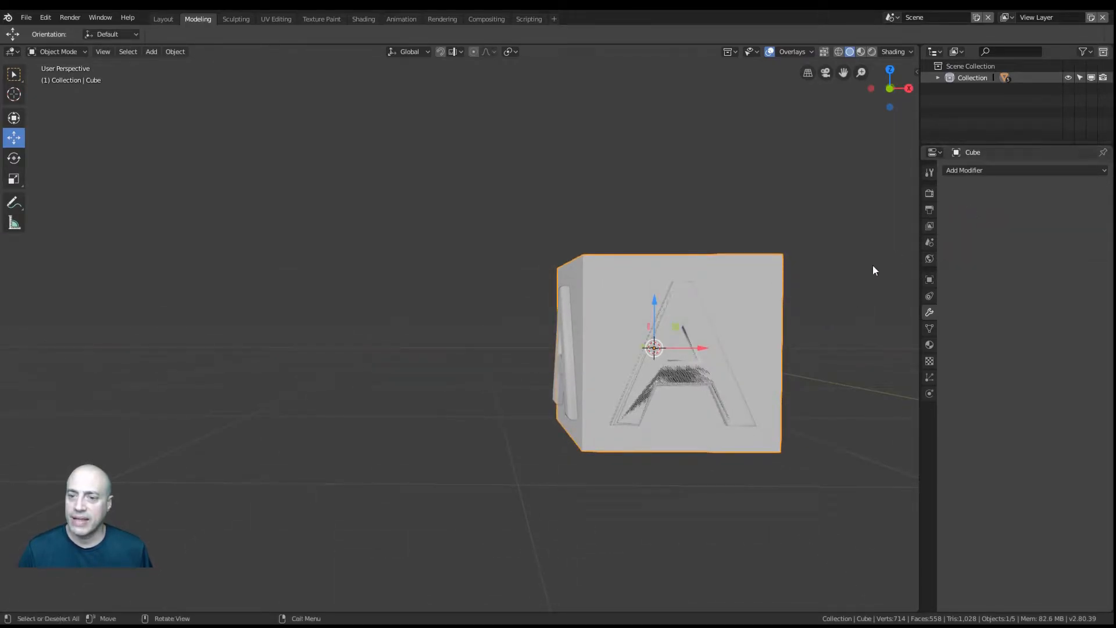
mouse_move(653, 301)
mouse_down()
mouse_move(641, 193)
mouse_move(660, 326)
mouse_move(665, 301)
mouse_up()
Step: Add a Boolean modifier to the cube with the letter A Text.003 as object and Union as operation, and apply it
middle_drag(659, 331, 768, 351)
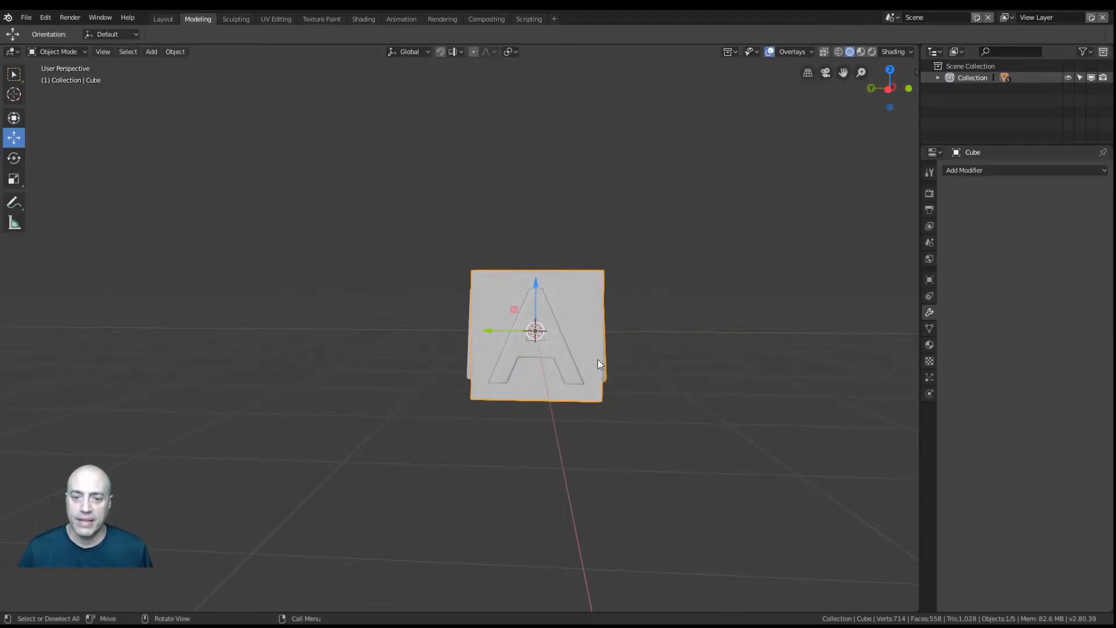
shift+middle_drag(595, 362, 613, 405)
click(604, 342)
click(580, 341)
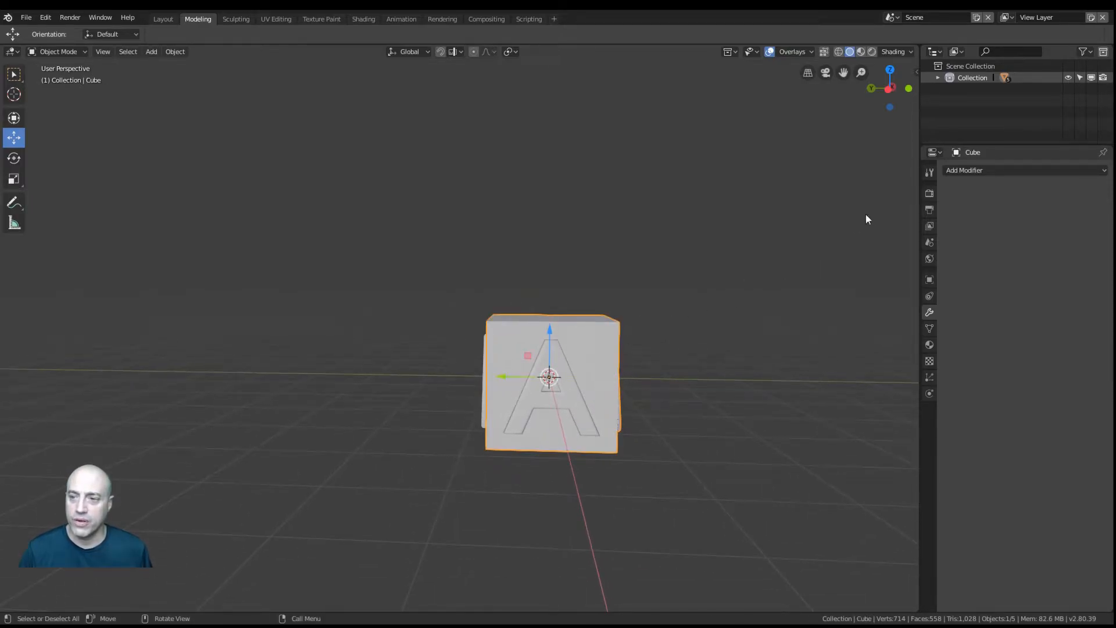
click(957, 169)
click(877, 220)
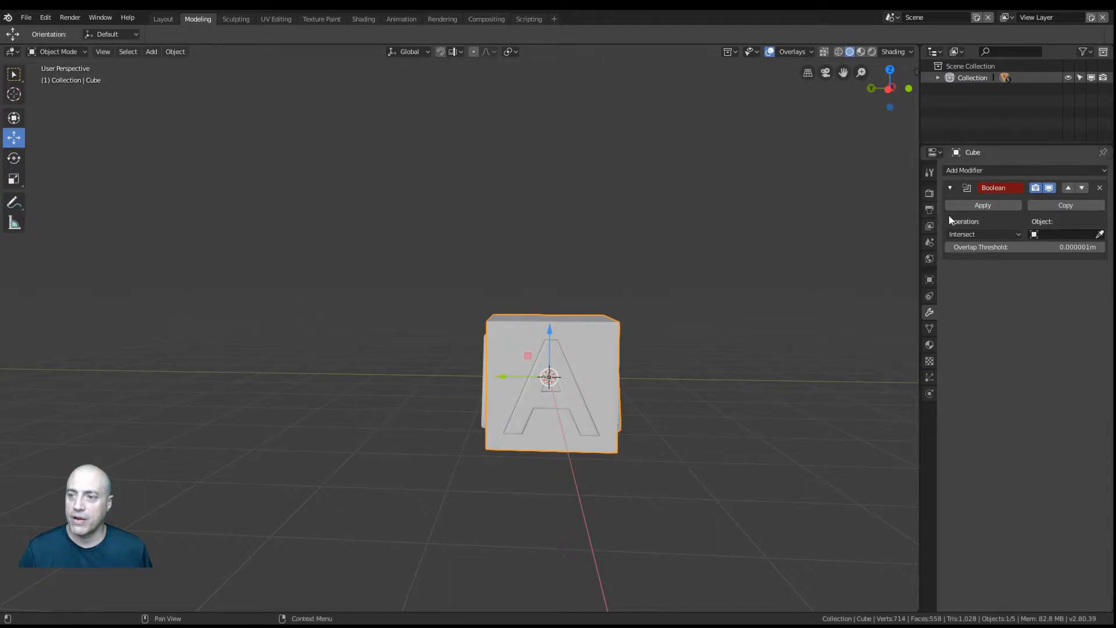
click(1100, 235)
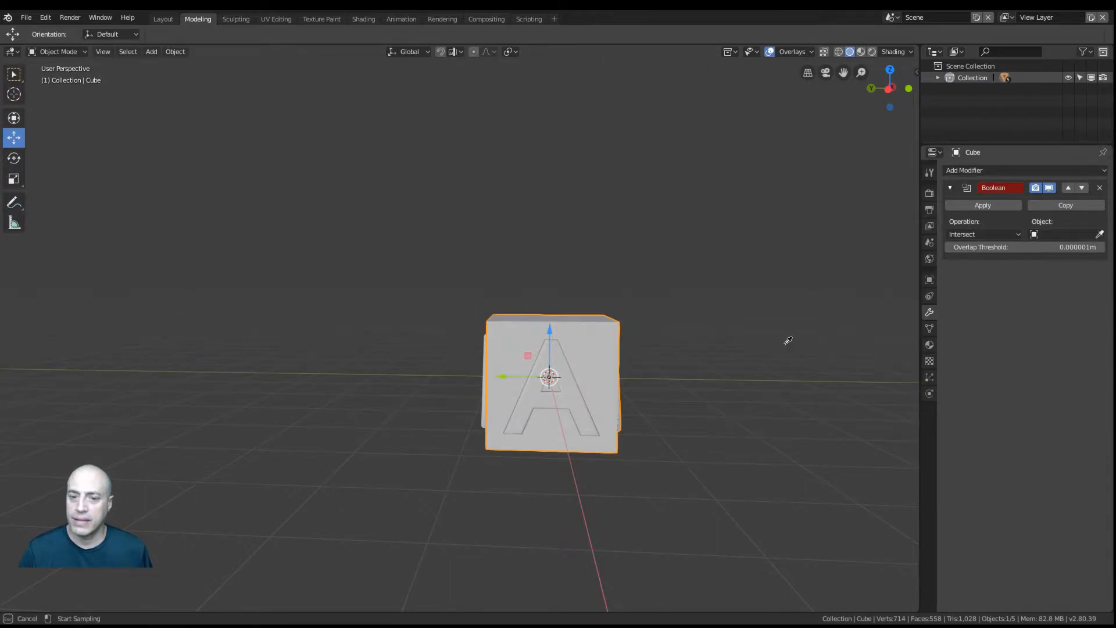
click(569, 400)
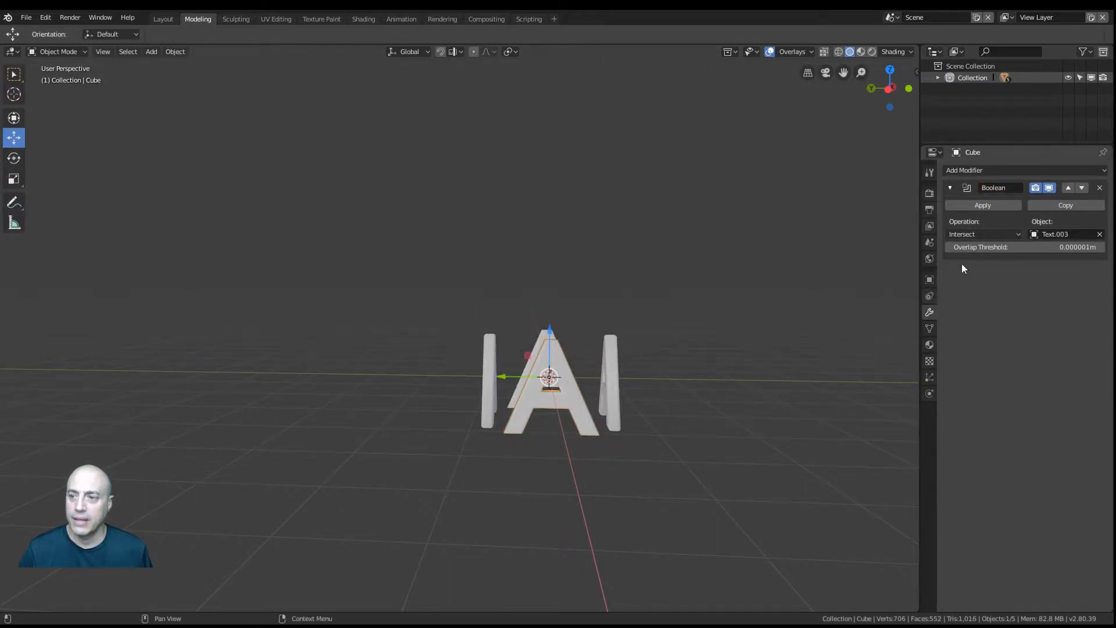
click(978, 235)
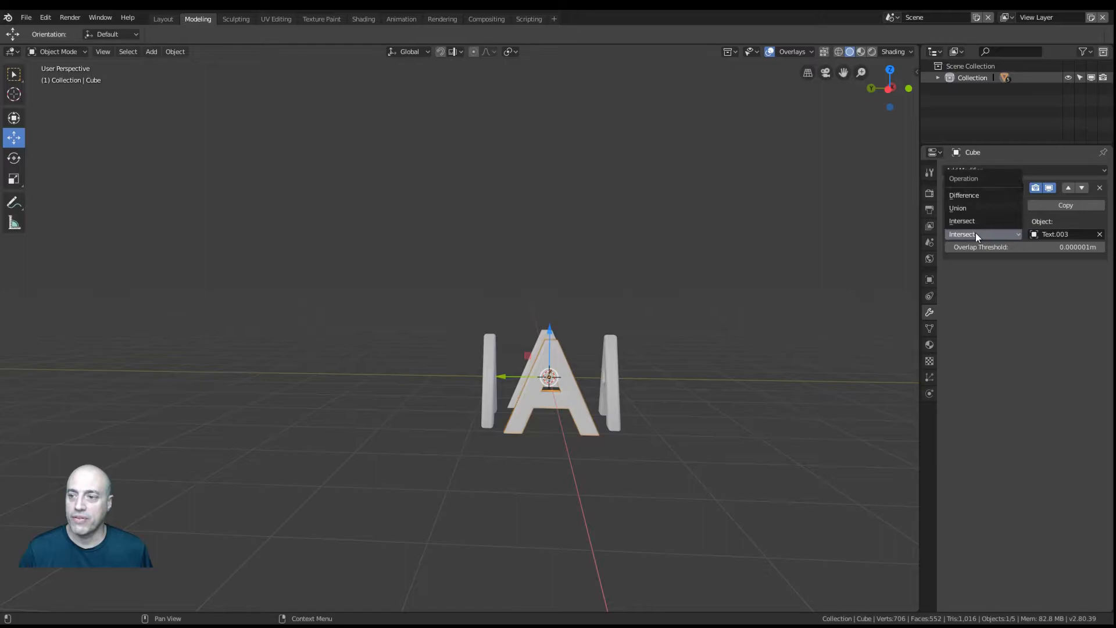
click(956, 208)
middle_drag(639, 382, 667, 370)
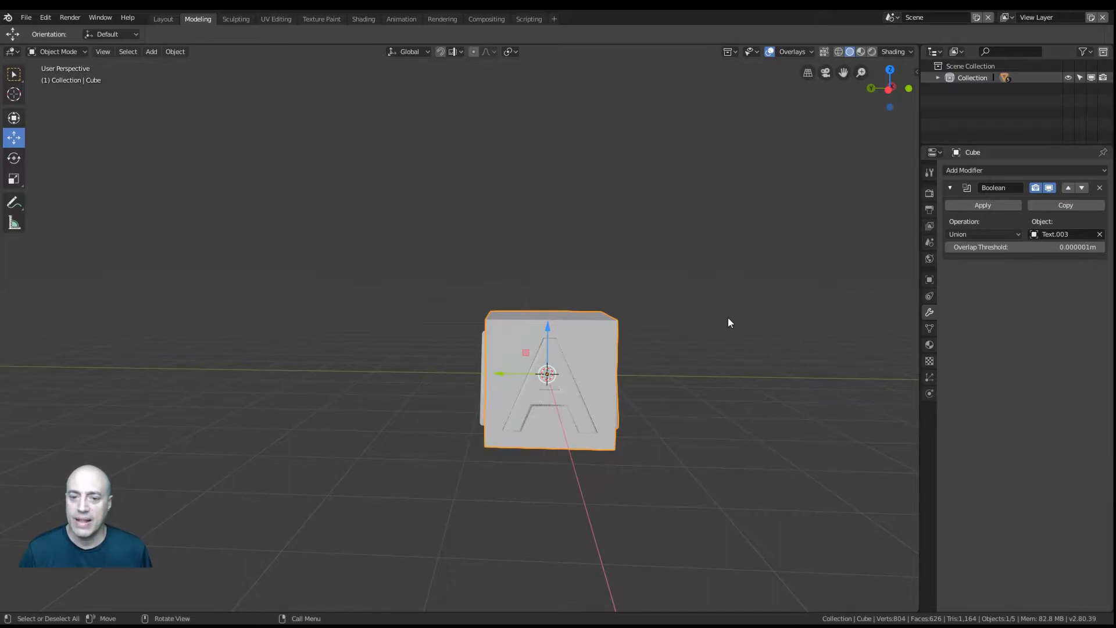
click(949, 205)
Step: Add a Union Boolean modifier to the cube with the letter A named Text as object, and apply it
middle_drag(588, 322, 738, 316)
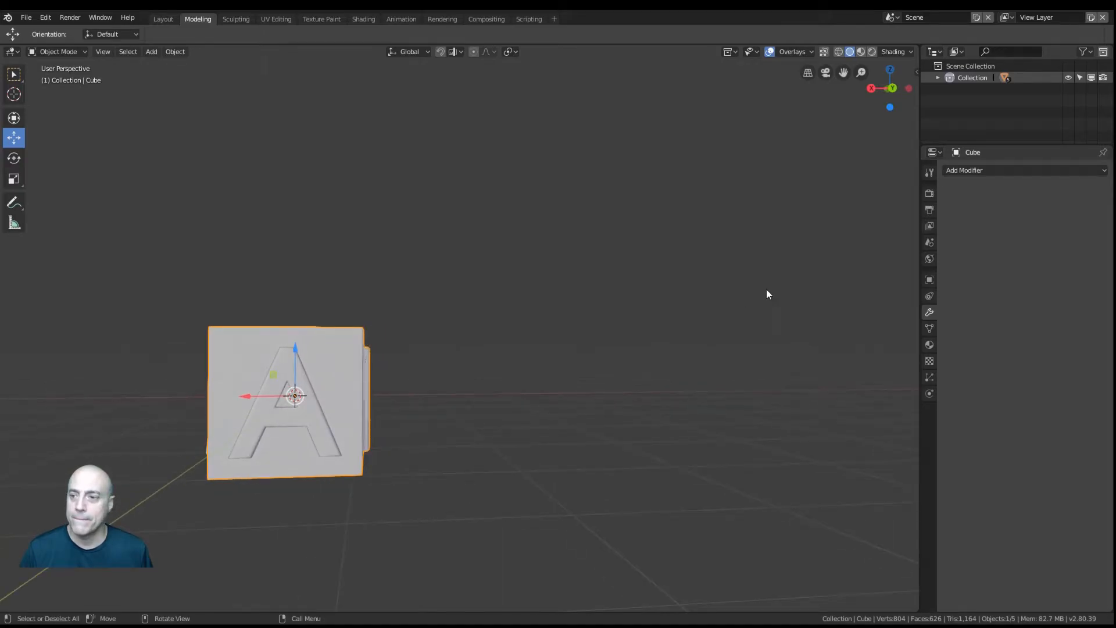
shift+middle_drag(450, 355, 674, 308)
click(983, 171)
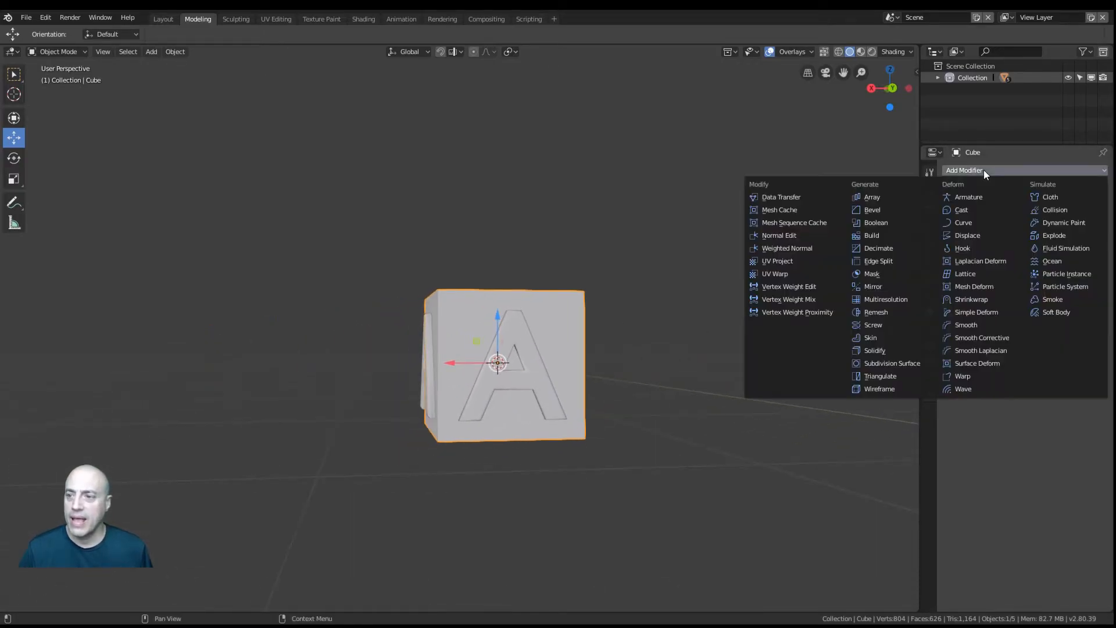
click(875, 222)
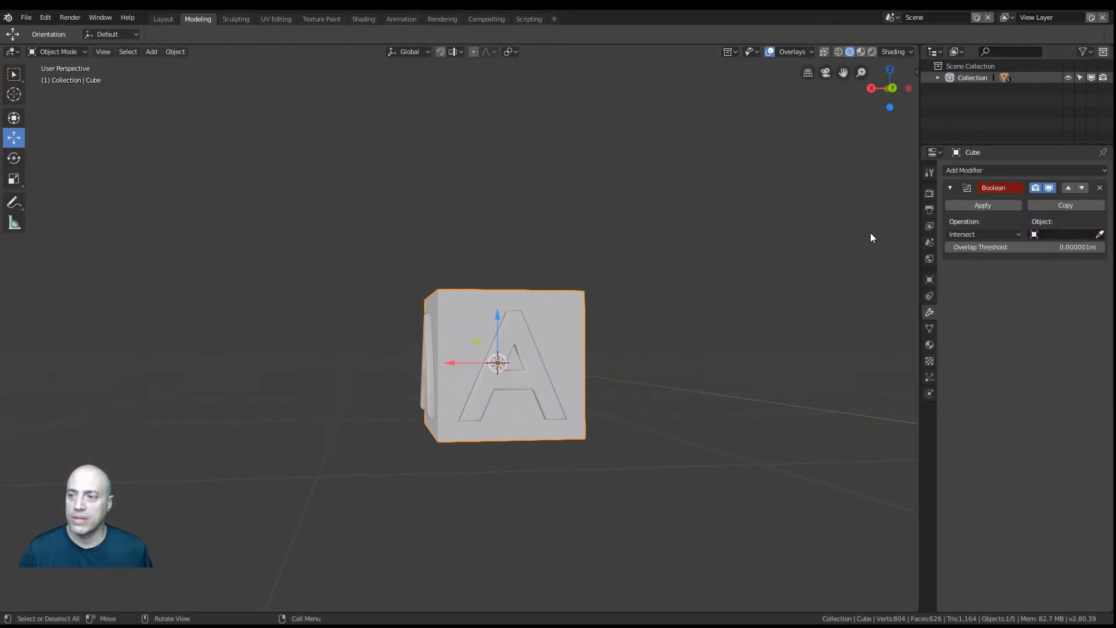
click(966, 235)
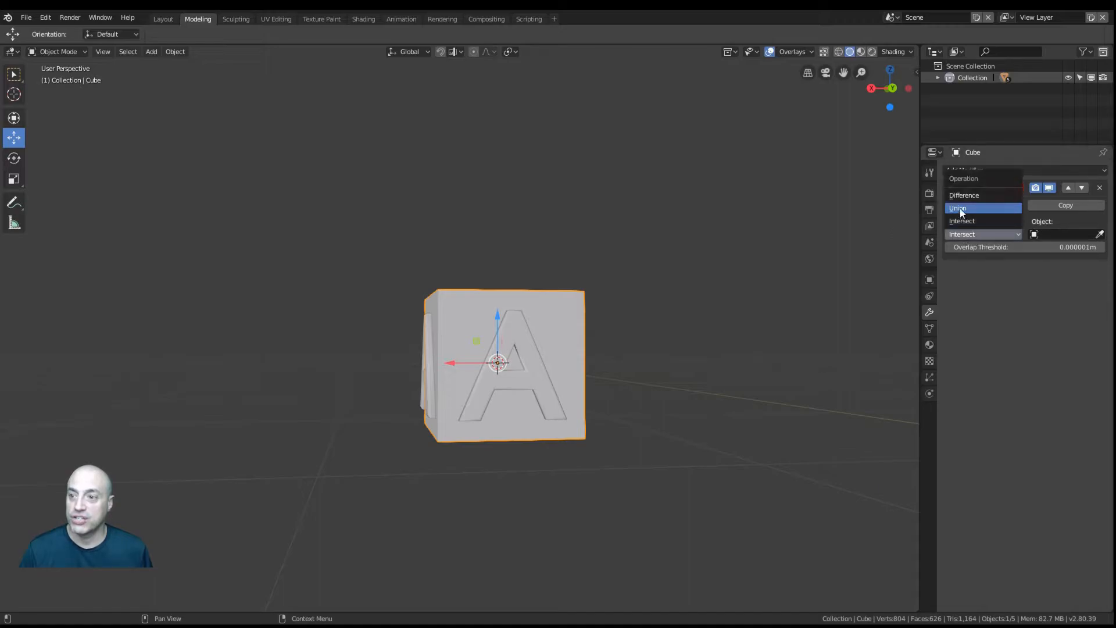
click(960, 208)
click(1100, 234)
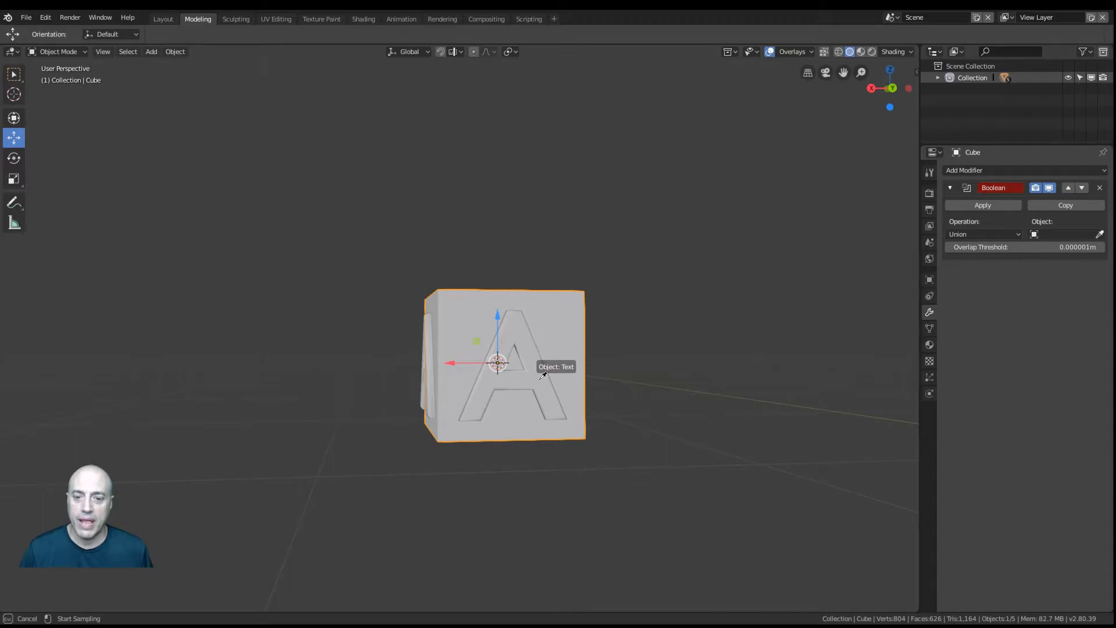
click(542, 376)
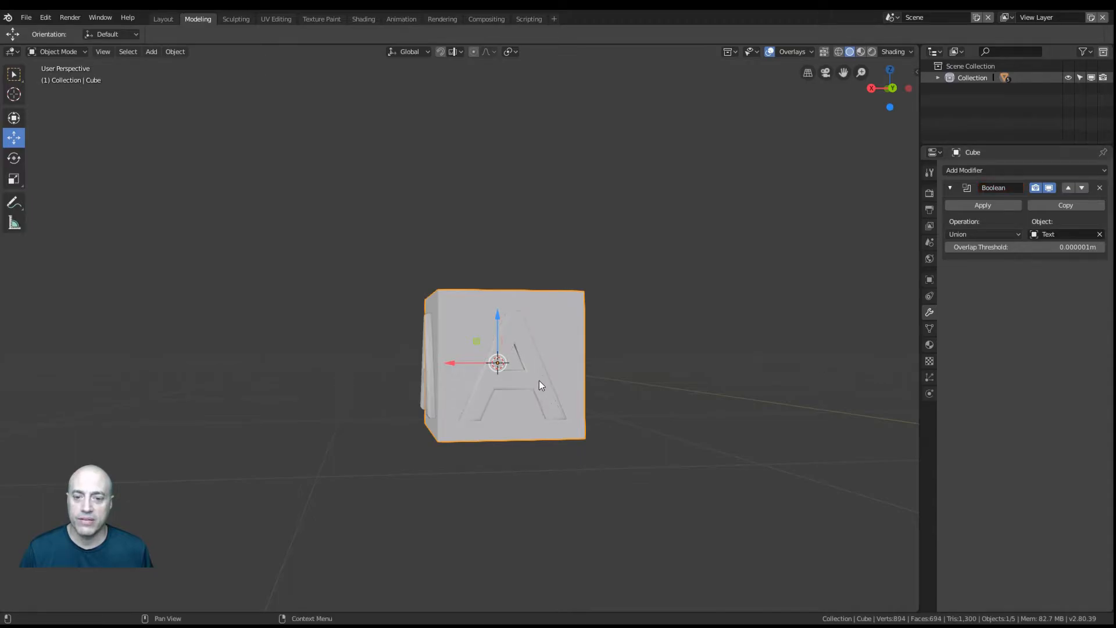
click(982, 205)
Step: Merge the last letter A, Text.002, into the cube by adding and applying a Boolean modifier set to Union
middle_drag(646, 288, 625, 347)
click(436, 388)
click(470, 314)
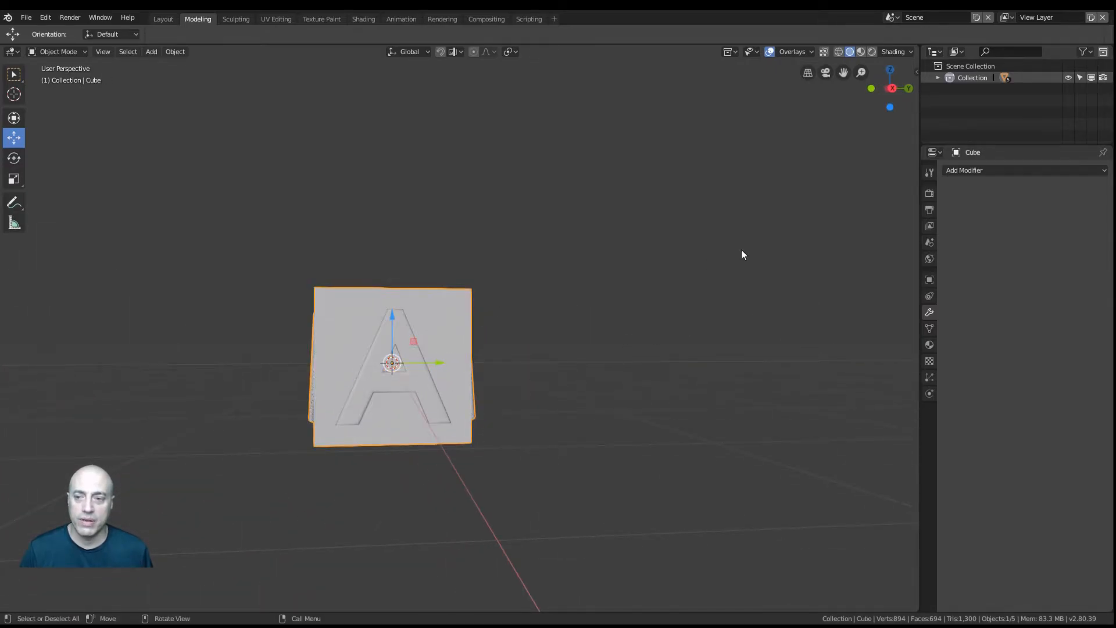
click(974, 171)
click(905, 208)
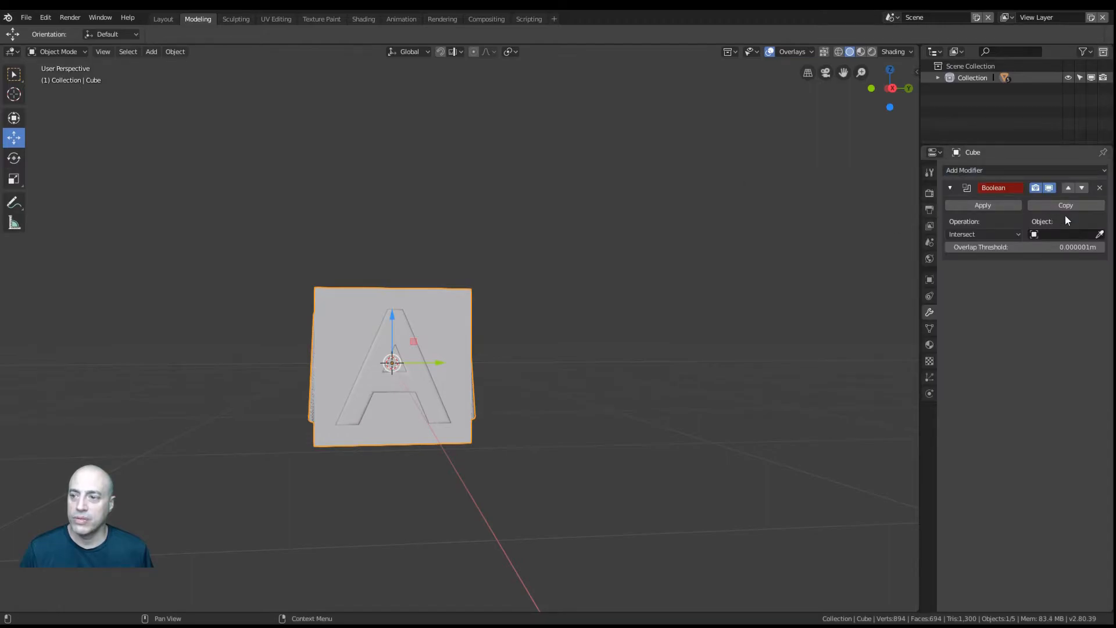
click(1060, 234)
click(1099, 234)
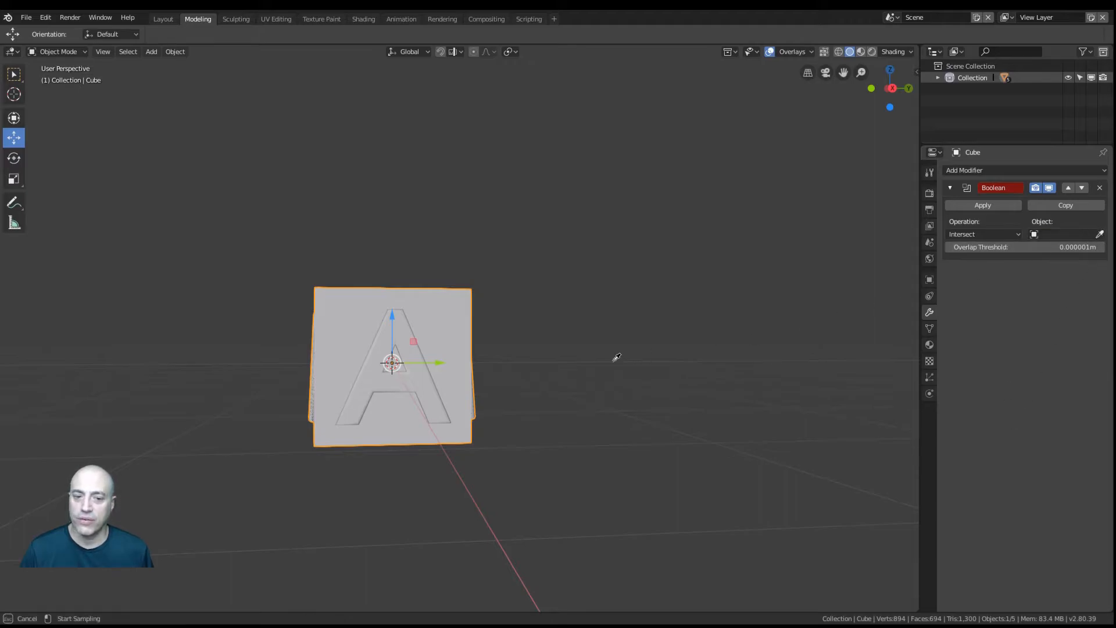
click(368, 386)
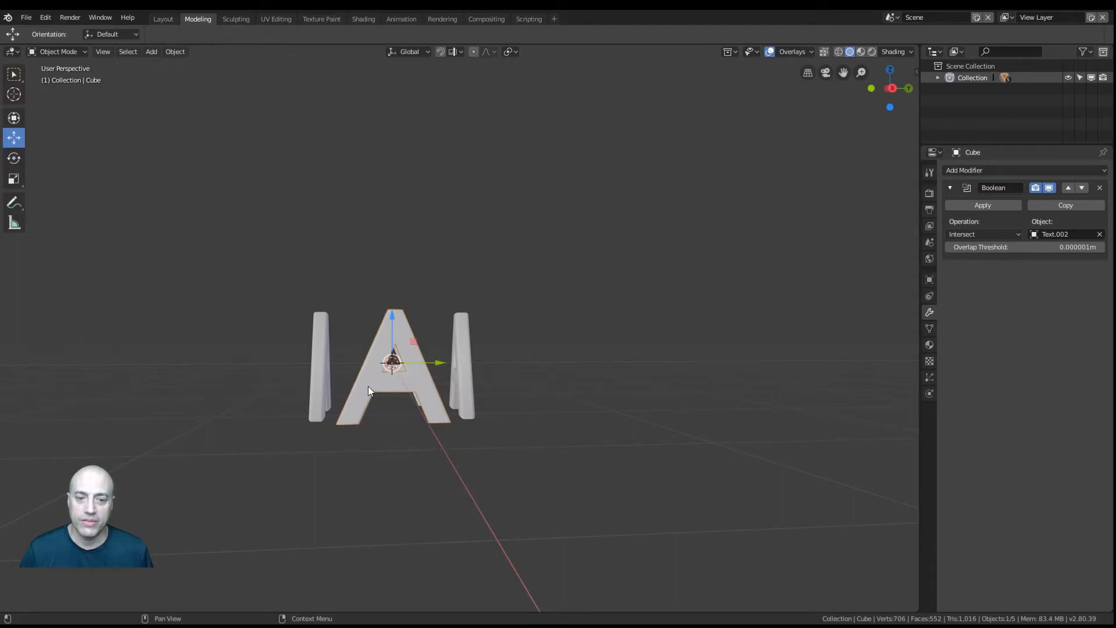
click(994, 233)
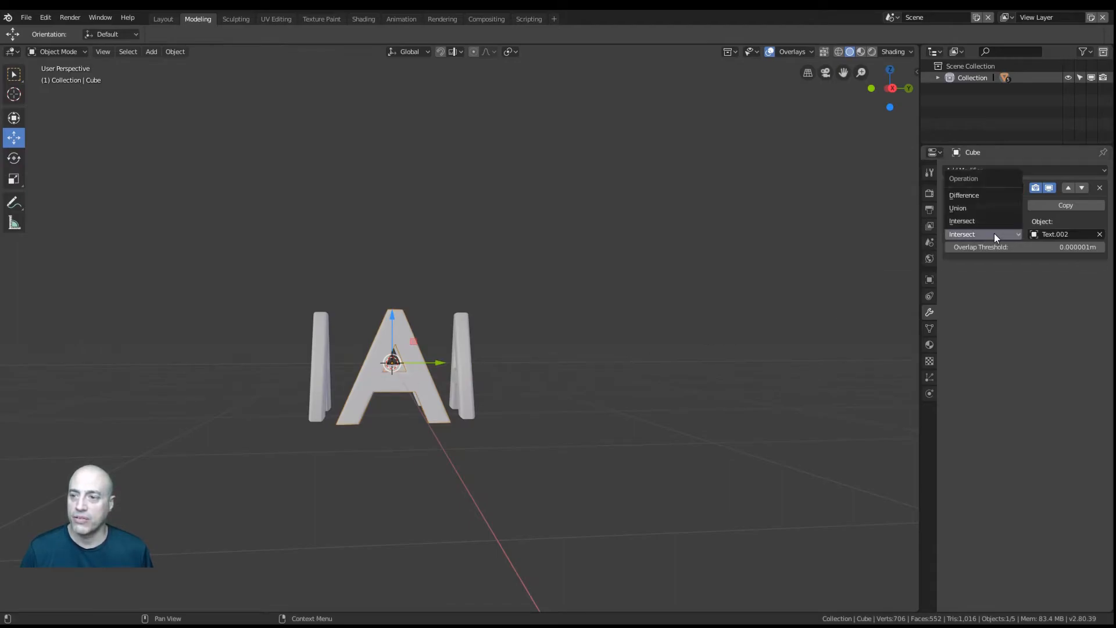
click(959, 209)
middle_drag(440, 342, 553, 324)
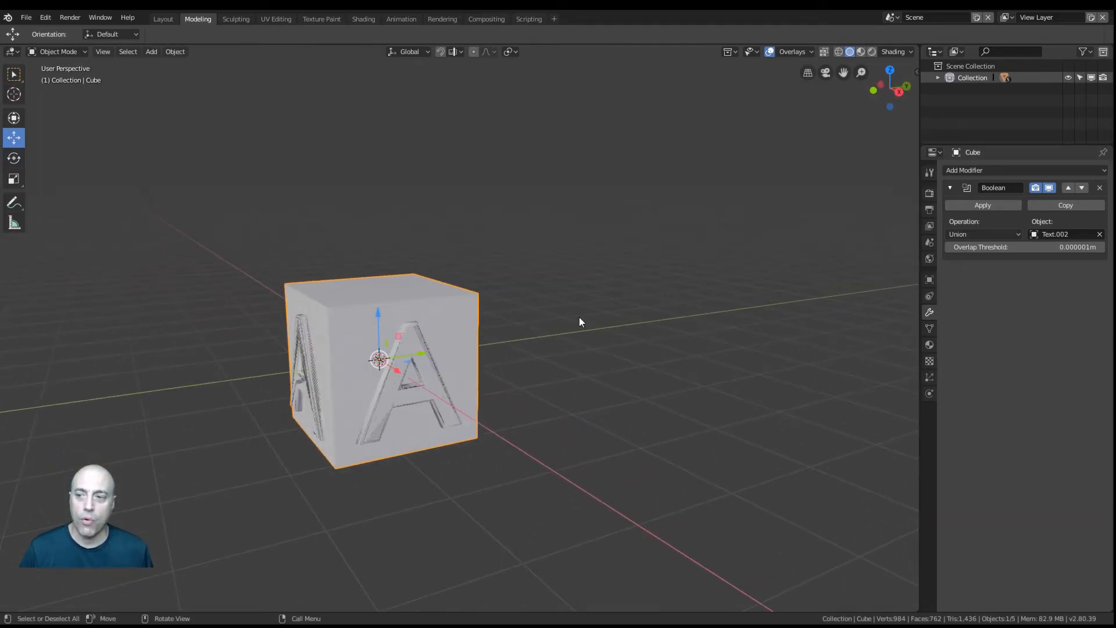
click(960, 204)
Step: Move the cube up along Z and aside along Y, and delete the four leftover separate letter A objects
drag(376, 315, 329, 128)
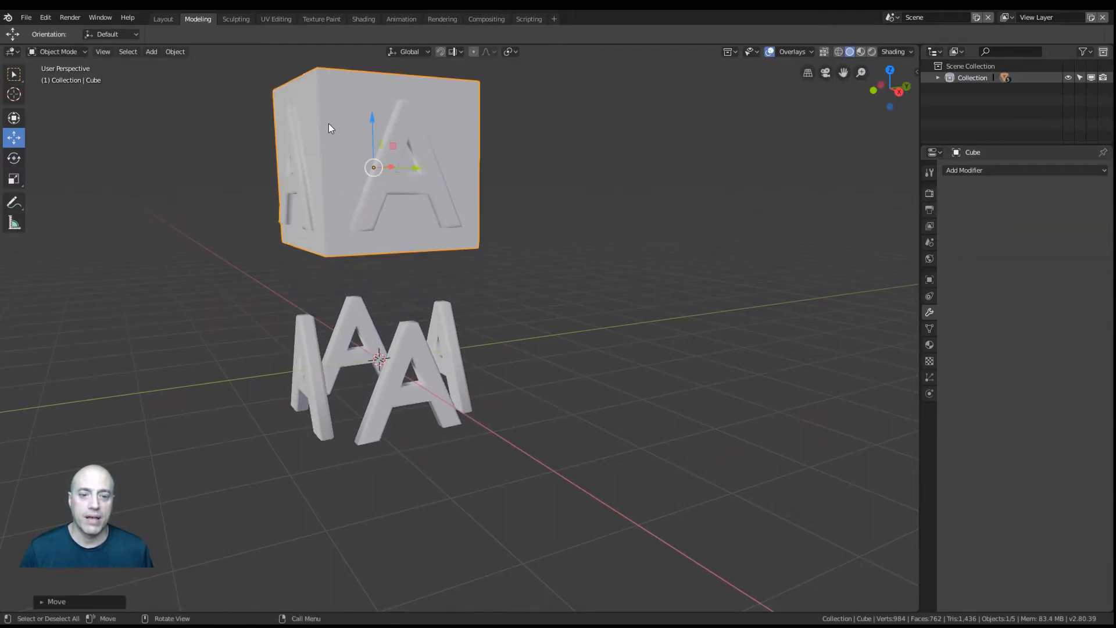
drag(412, 169, 704, 170)
click(429, 386)
shift+click(455, 343)
shift+click(357, 325)
shift+click(315, 366)
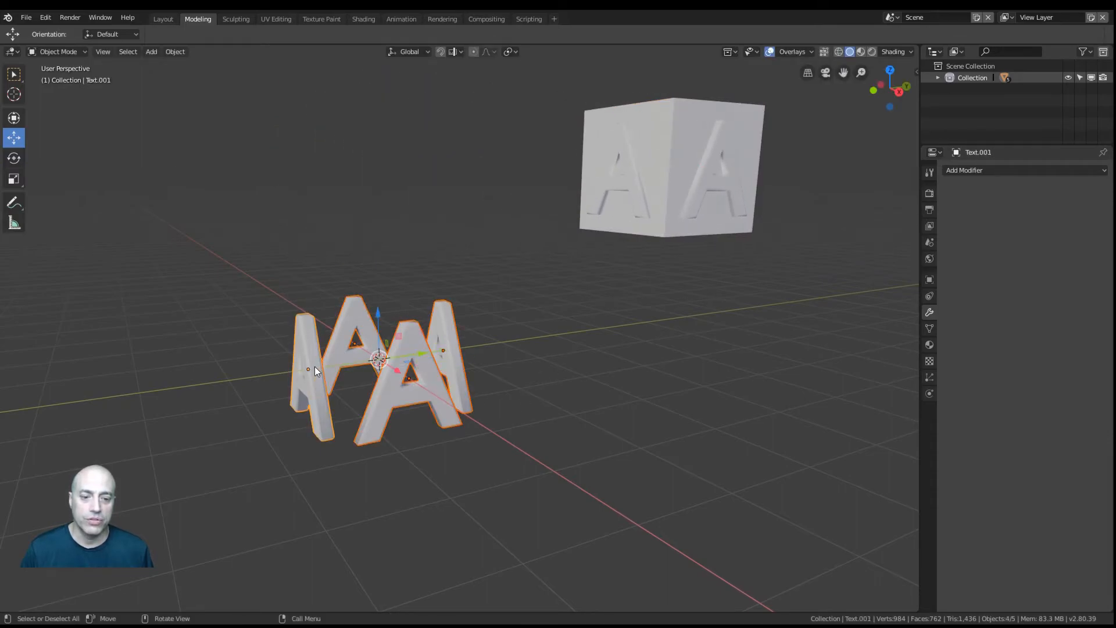
key(Delete)
middle_drag(385, 368, 431, 350)
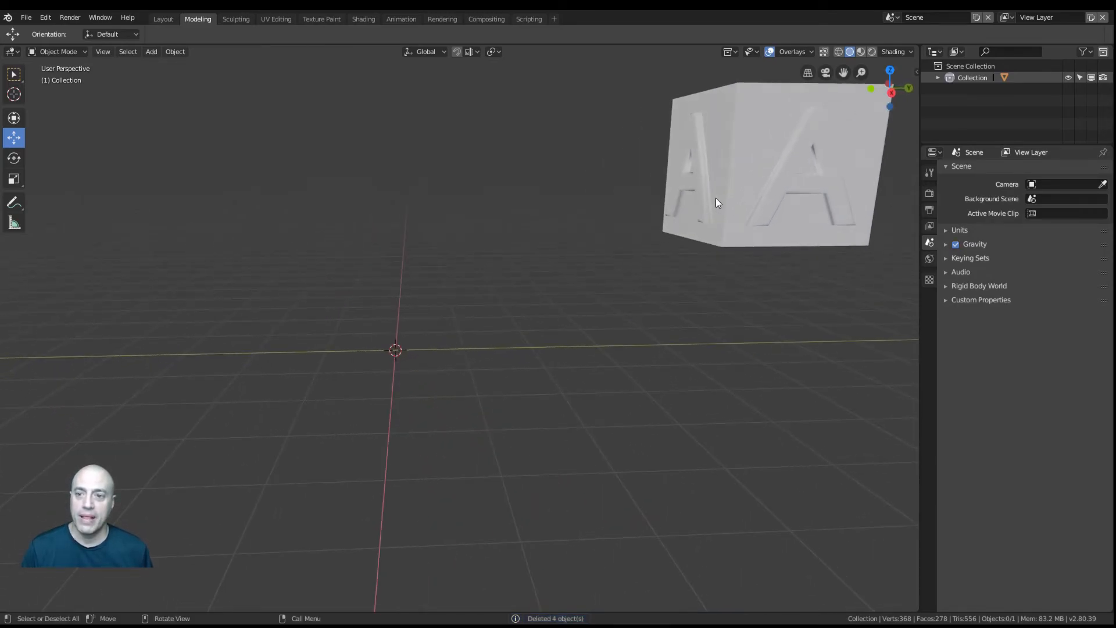
Step: Move the merged letter block back along Y and down along Z to near the 3D cursor
click(731, 191)
drag(802, 165, 445, 168)
mouse_move(452, 222)
middle_down()
mouse_move(466, 240)
mouse_move(441, 233)
middle_up()
drag(491, 112, 482, 249)
middle_drag(482, 249, 605, 301)
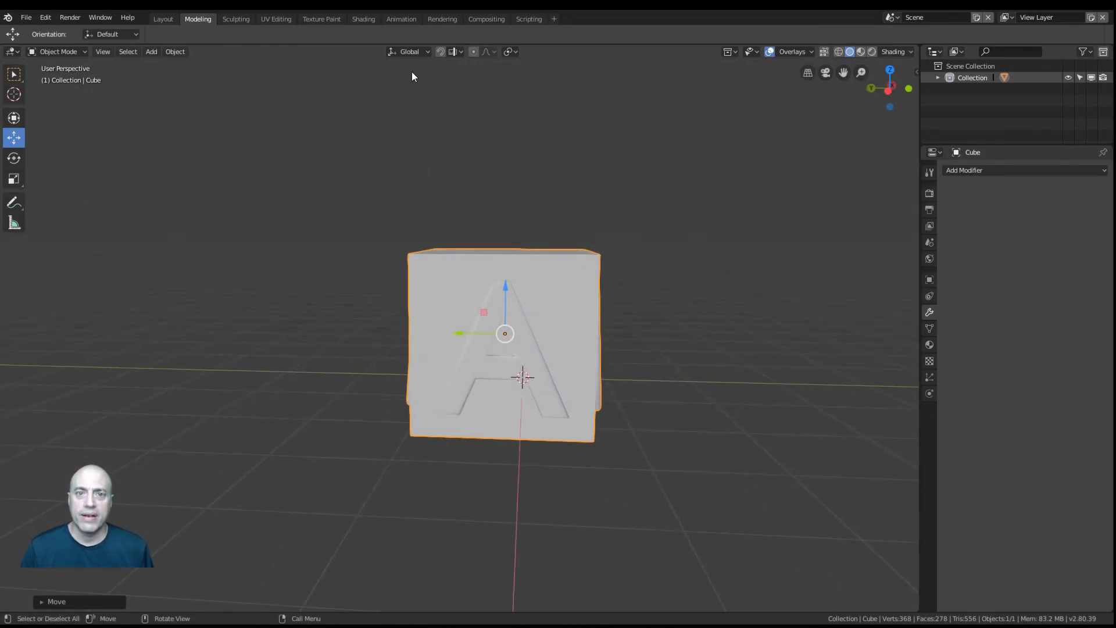
Step: Switch to the Shading workspace and view the front of the letter block
click(362, 19)
middle_drag(529, 338, 591, 316)
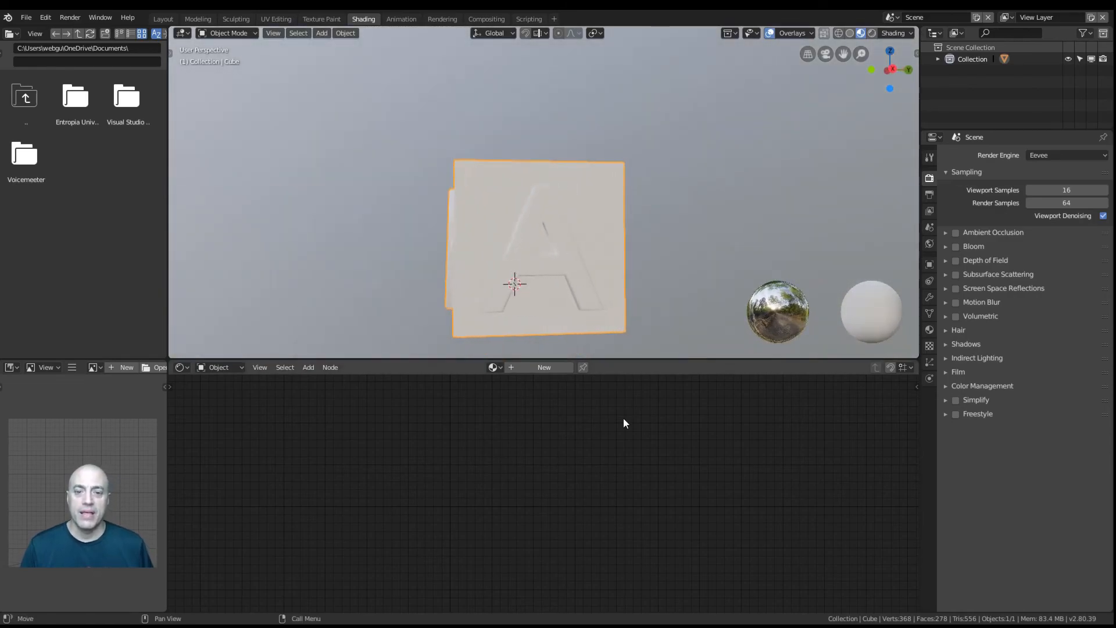